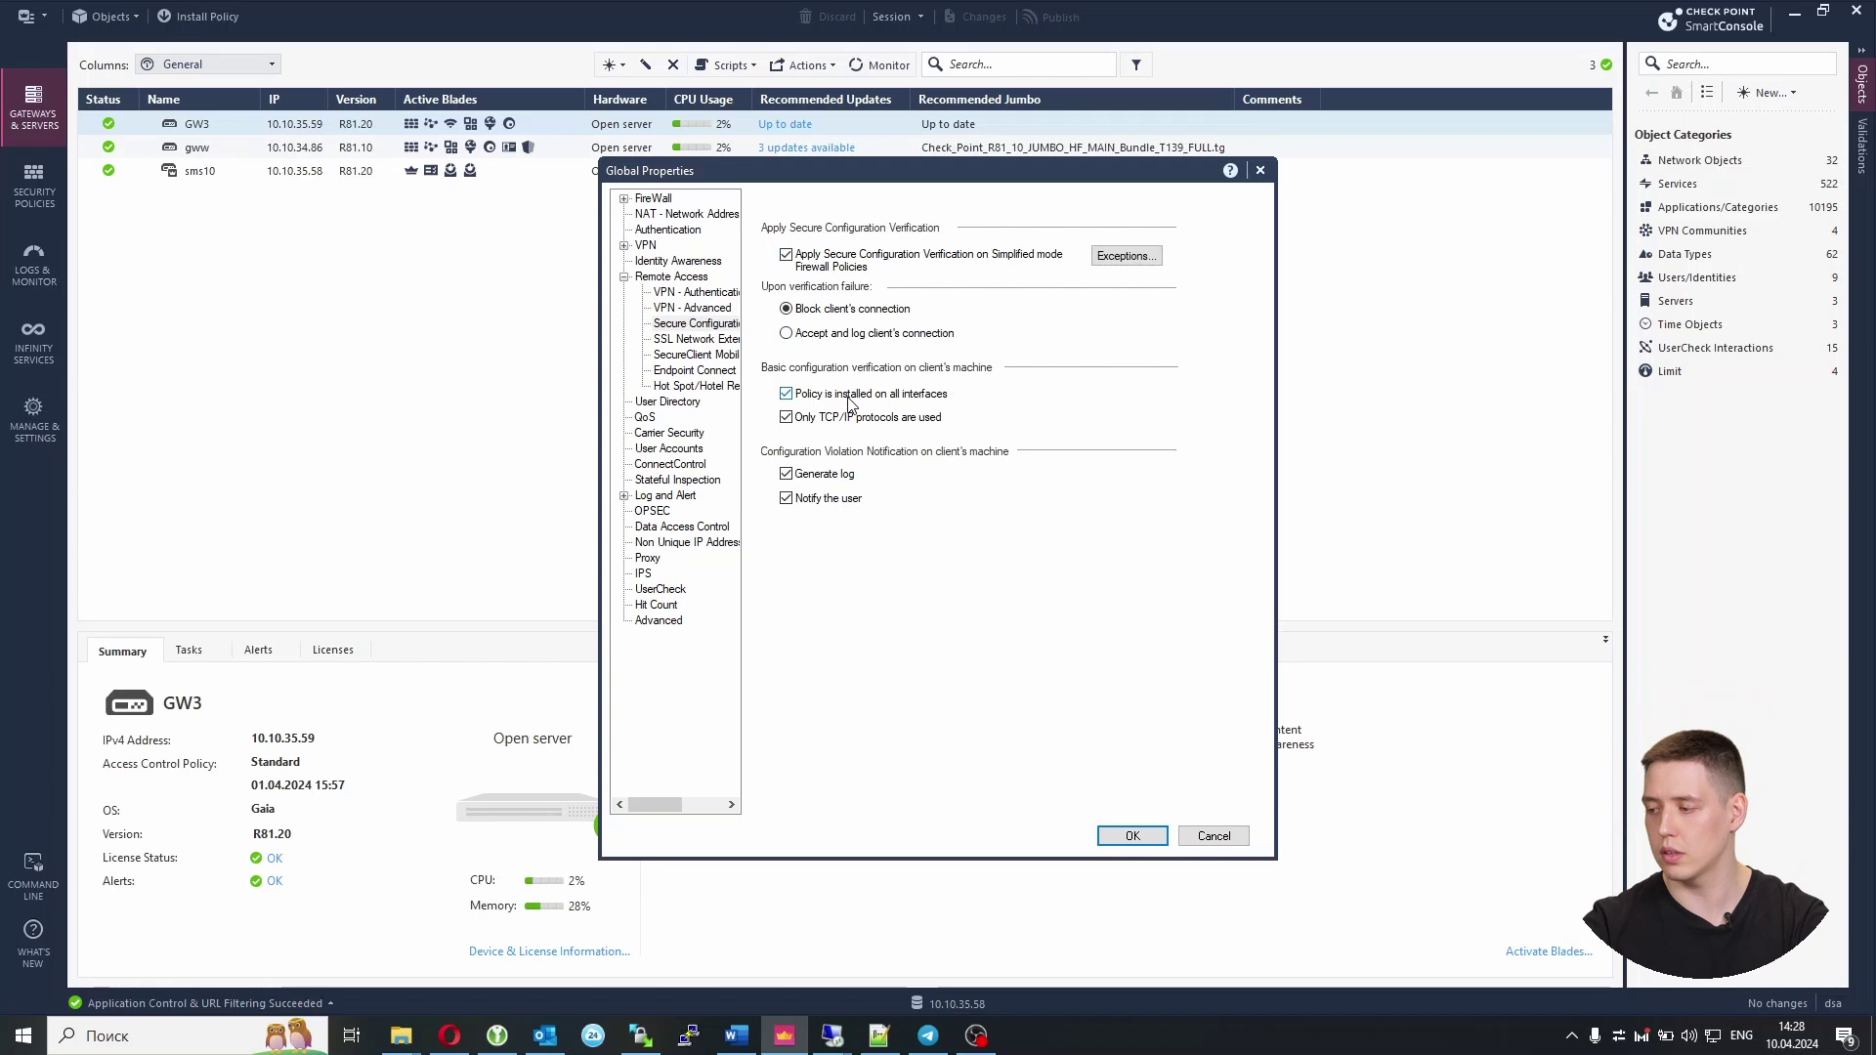
Confirm the Secure Configuration Verification global properties and enable Policy Server under IPSec VPN on the gww gateway
{"action": "left_click", "coordinate": [1131, 838]}
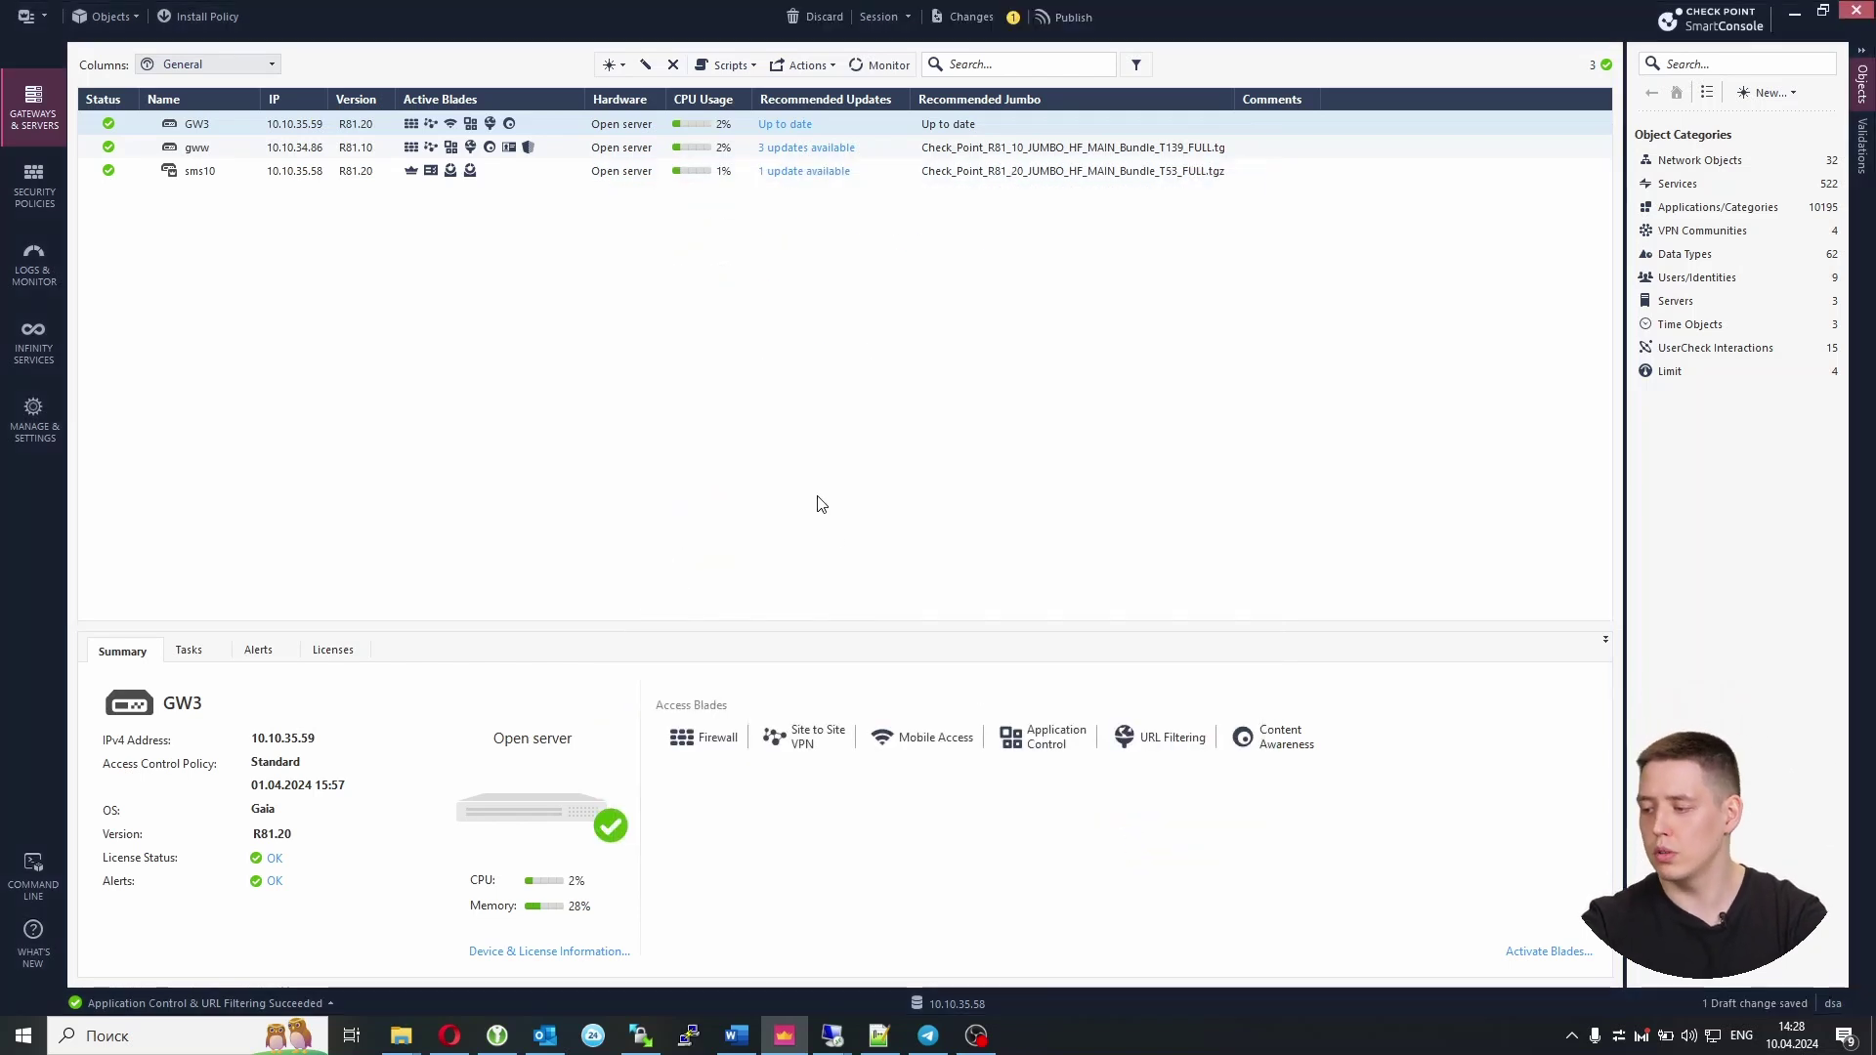
{"action": "double_click", "coordinate": [397, 146]}
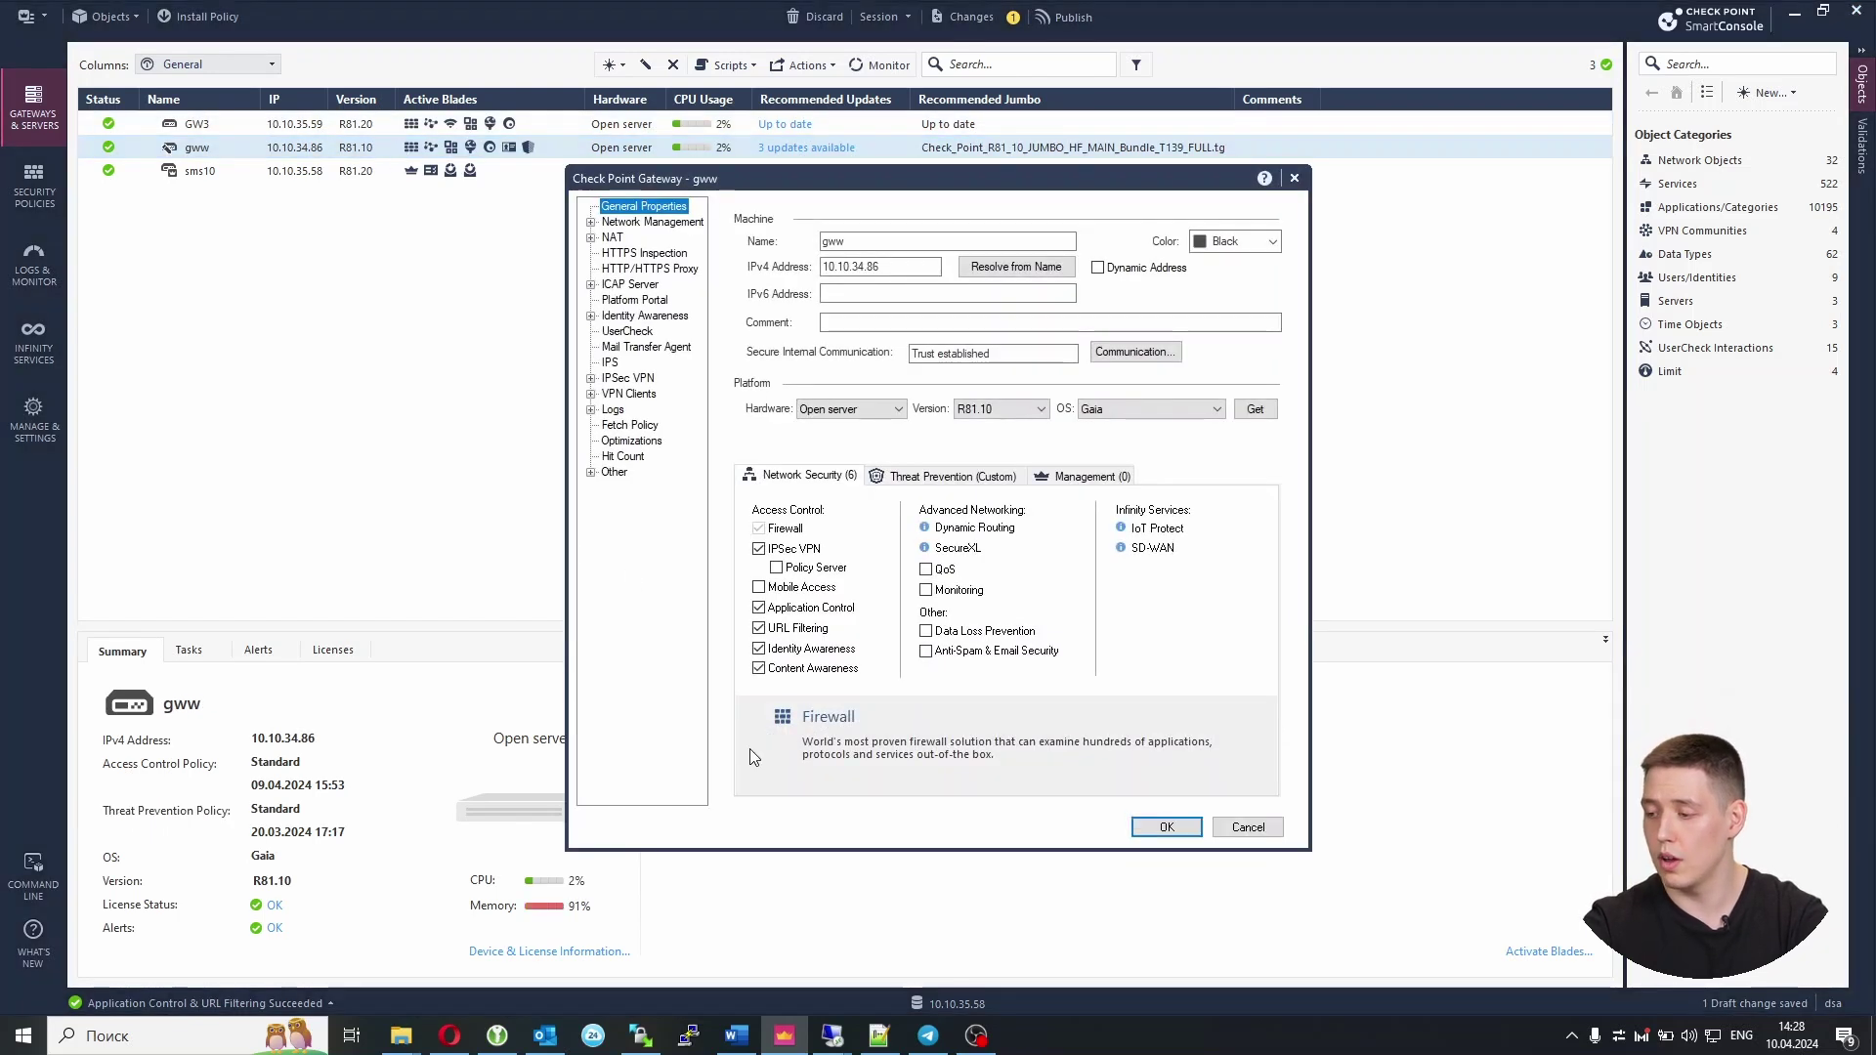
{"action": "left_click", "coordinate": [777, 568]}
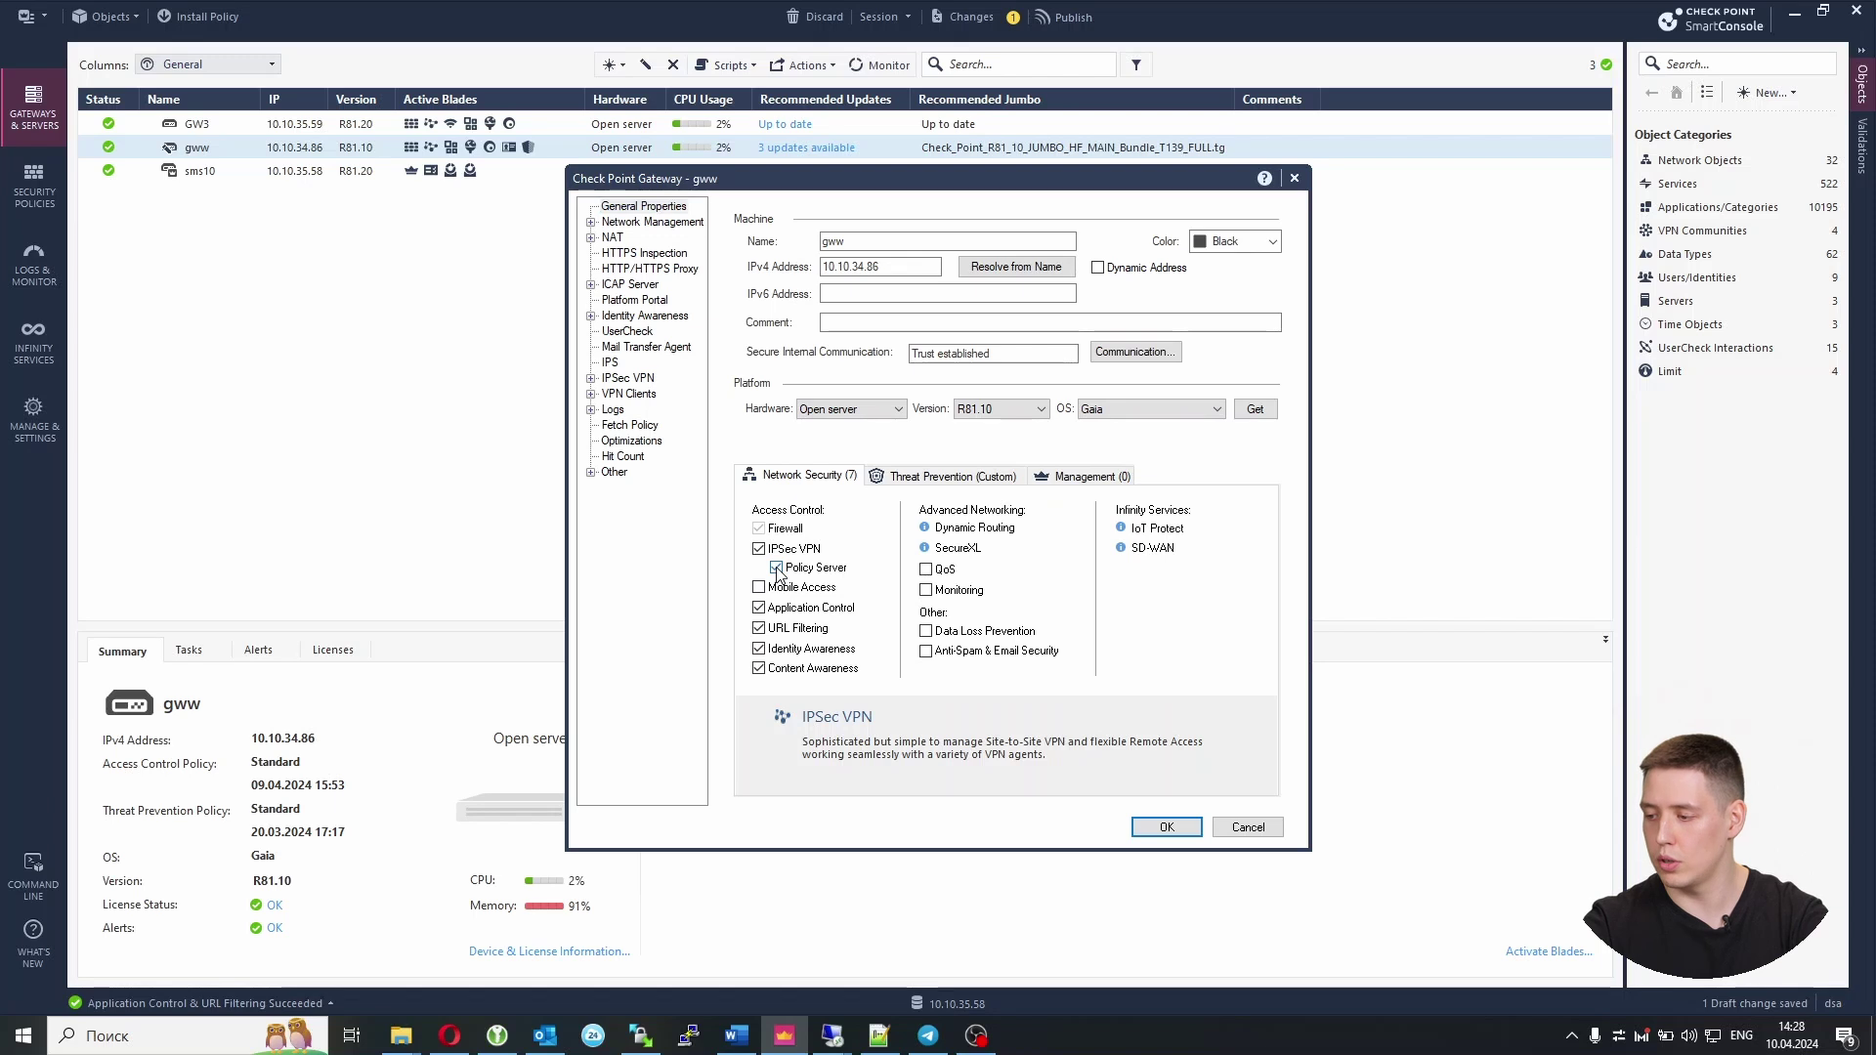
Set the Policy Server users to my_group in gww's legacy authentication settings and save the gateway despite the duplicate IP address
{"action": "left_click", "coordinate": [590, 473]}
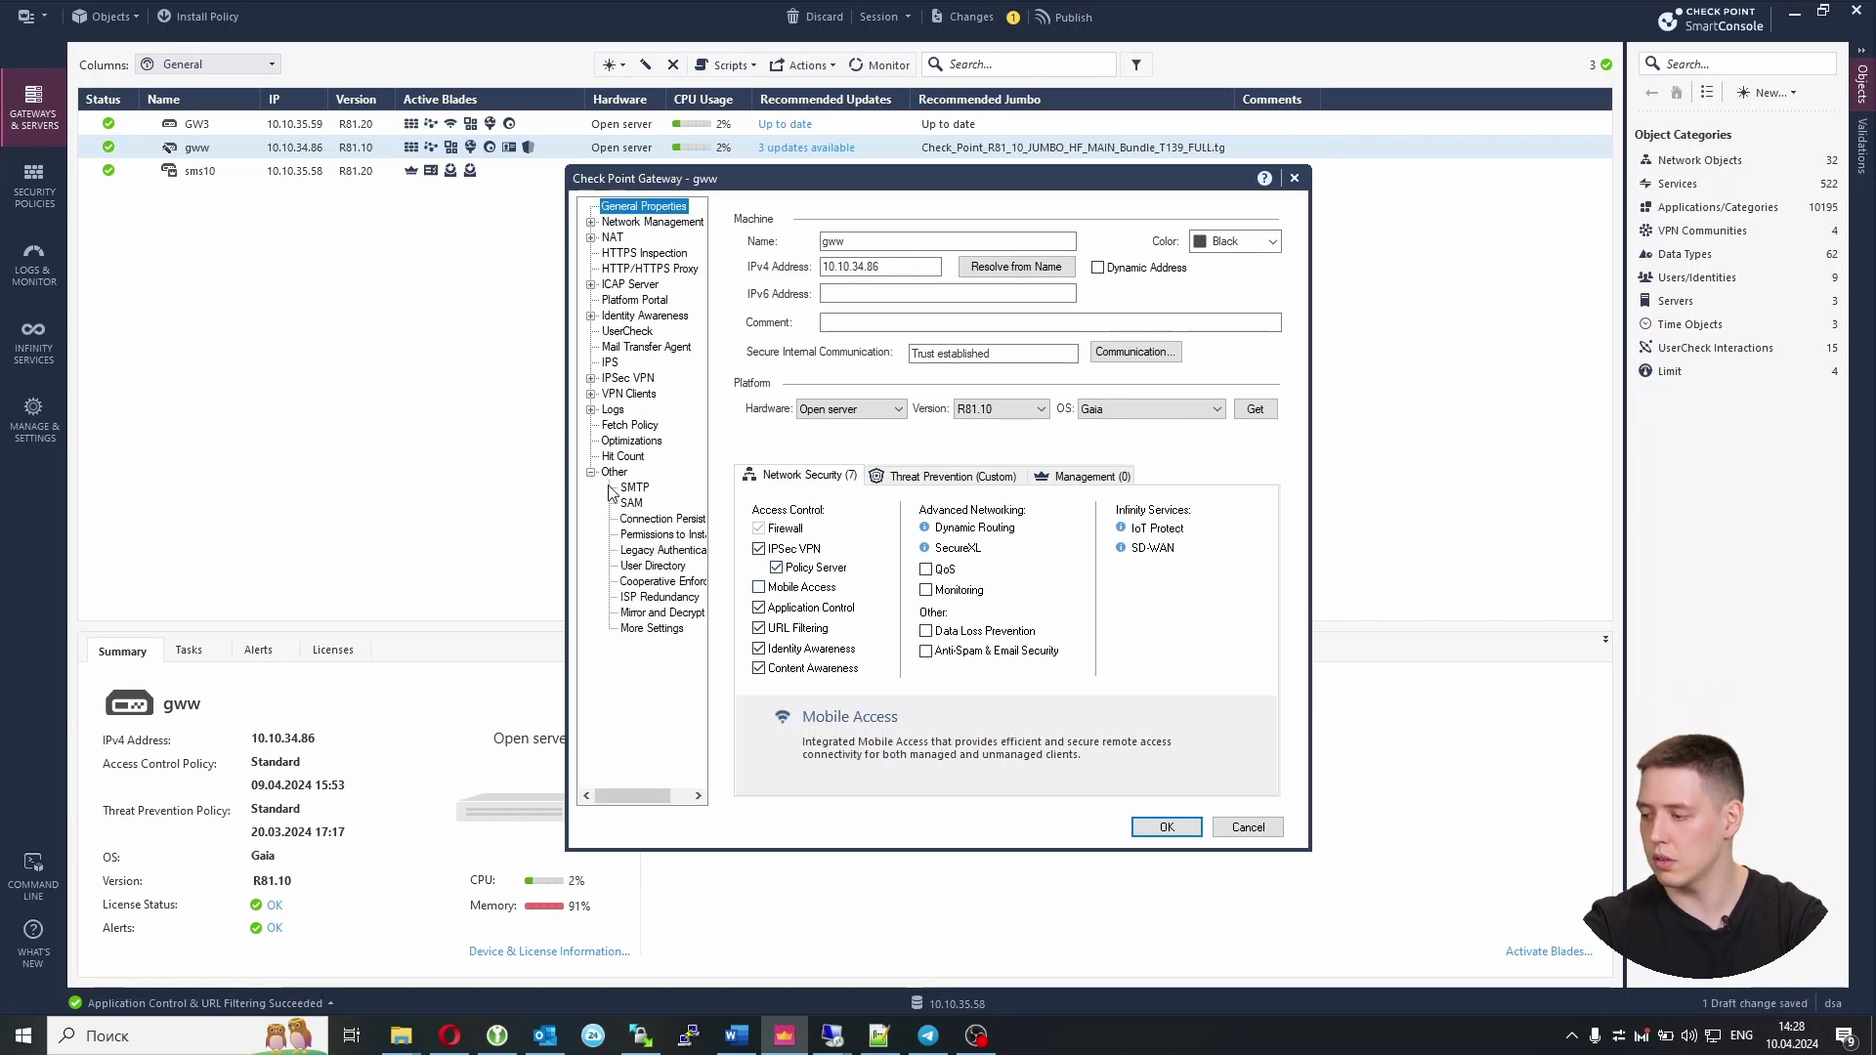
{"action": "left_click", "coordinate": [656, 551]}
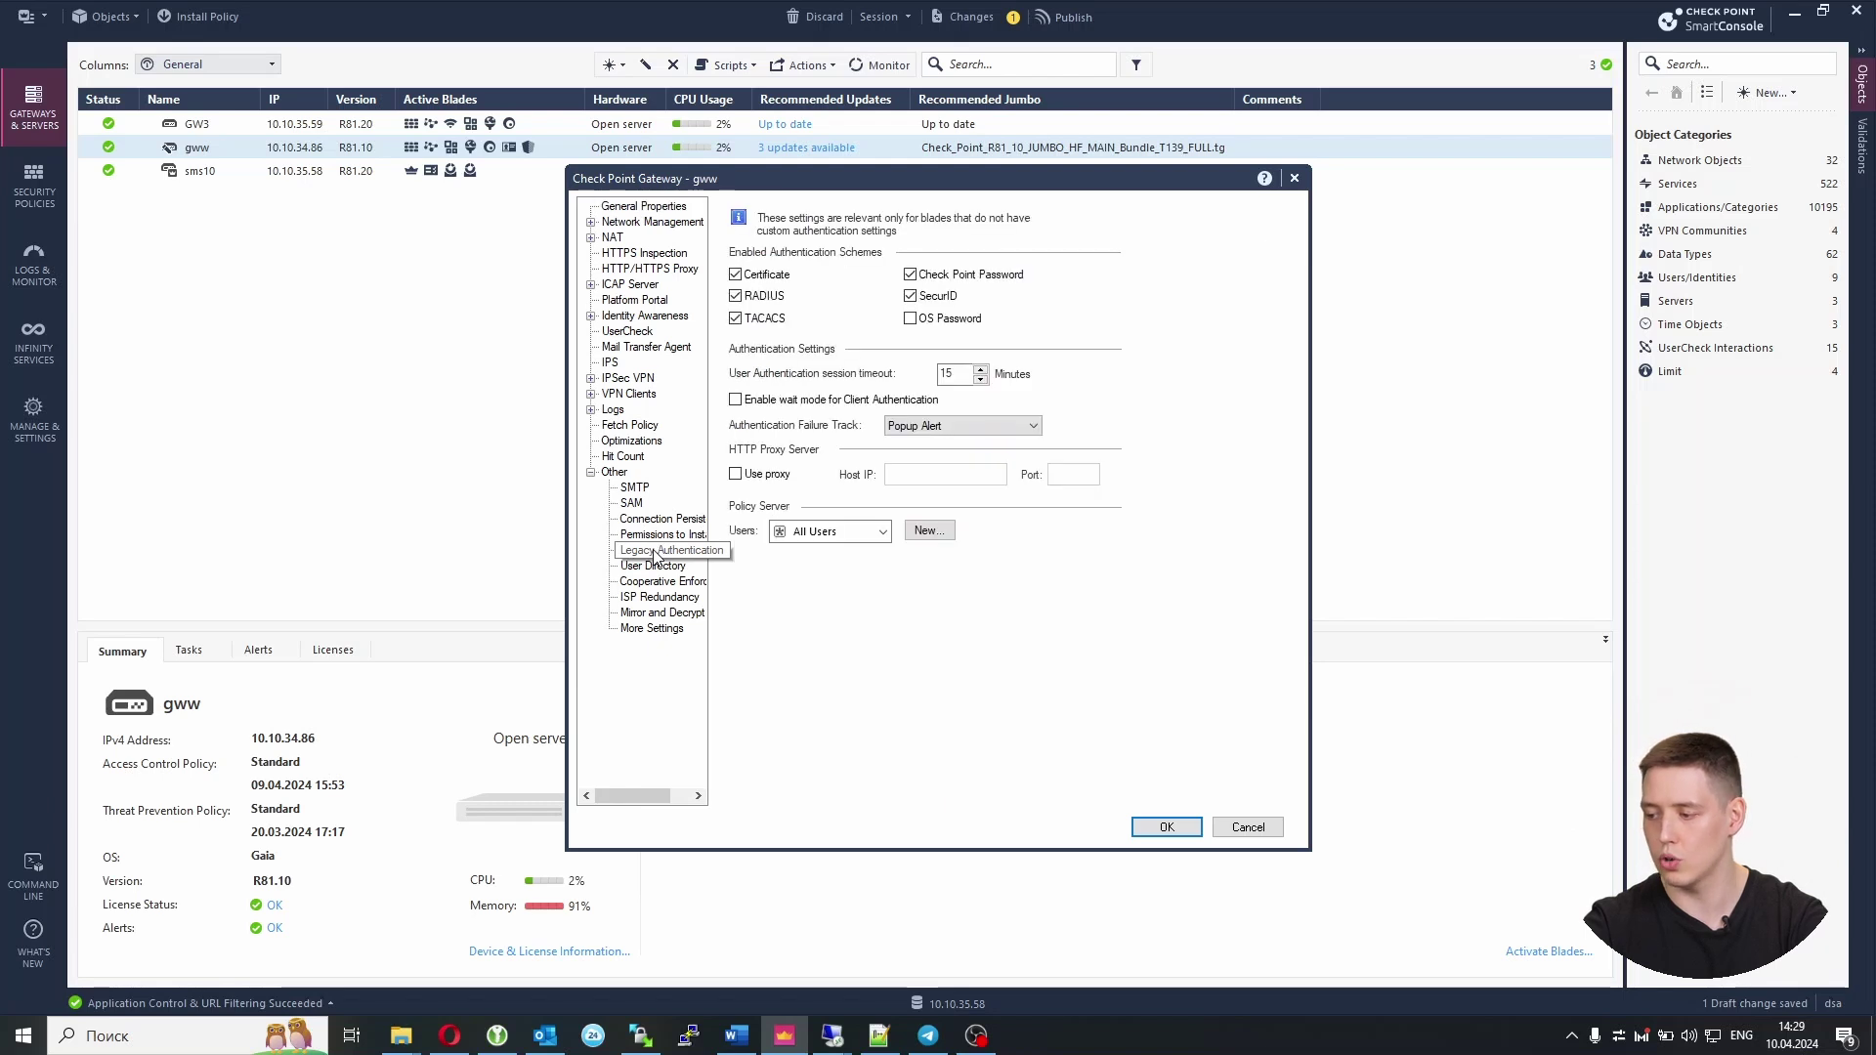
{"action": "left_click", "coordinate": [882, 535]}
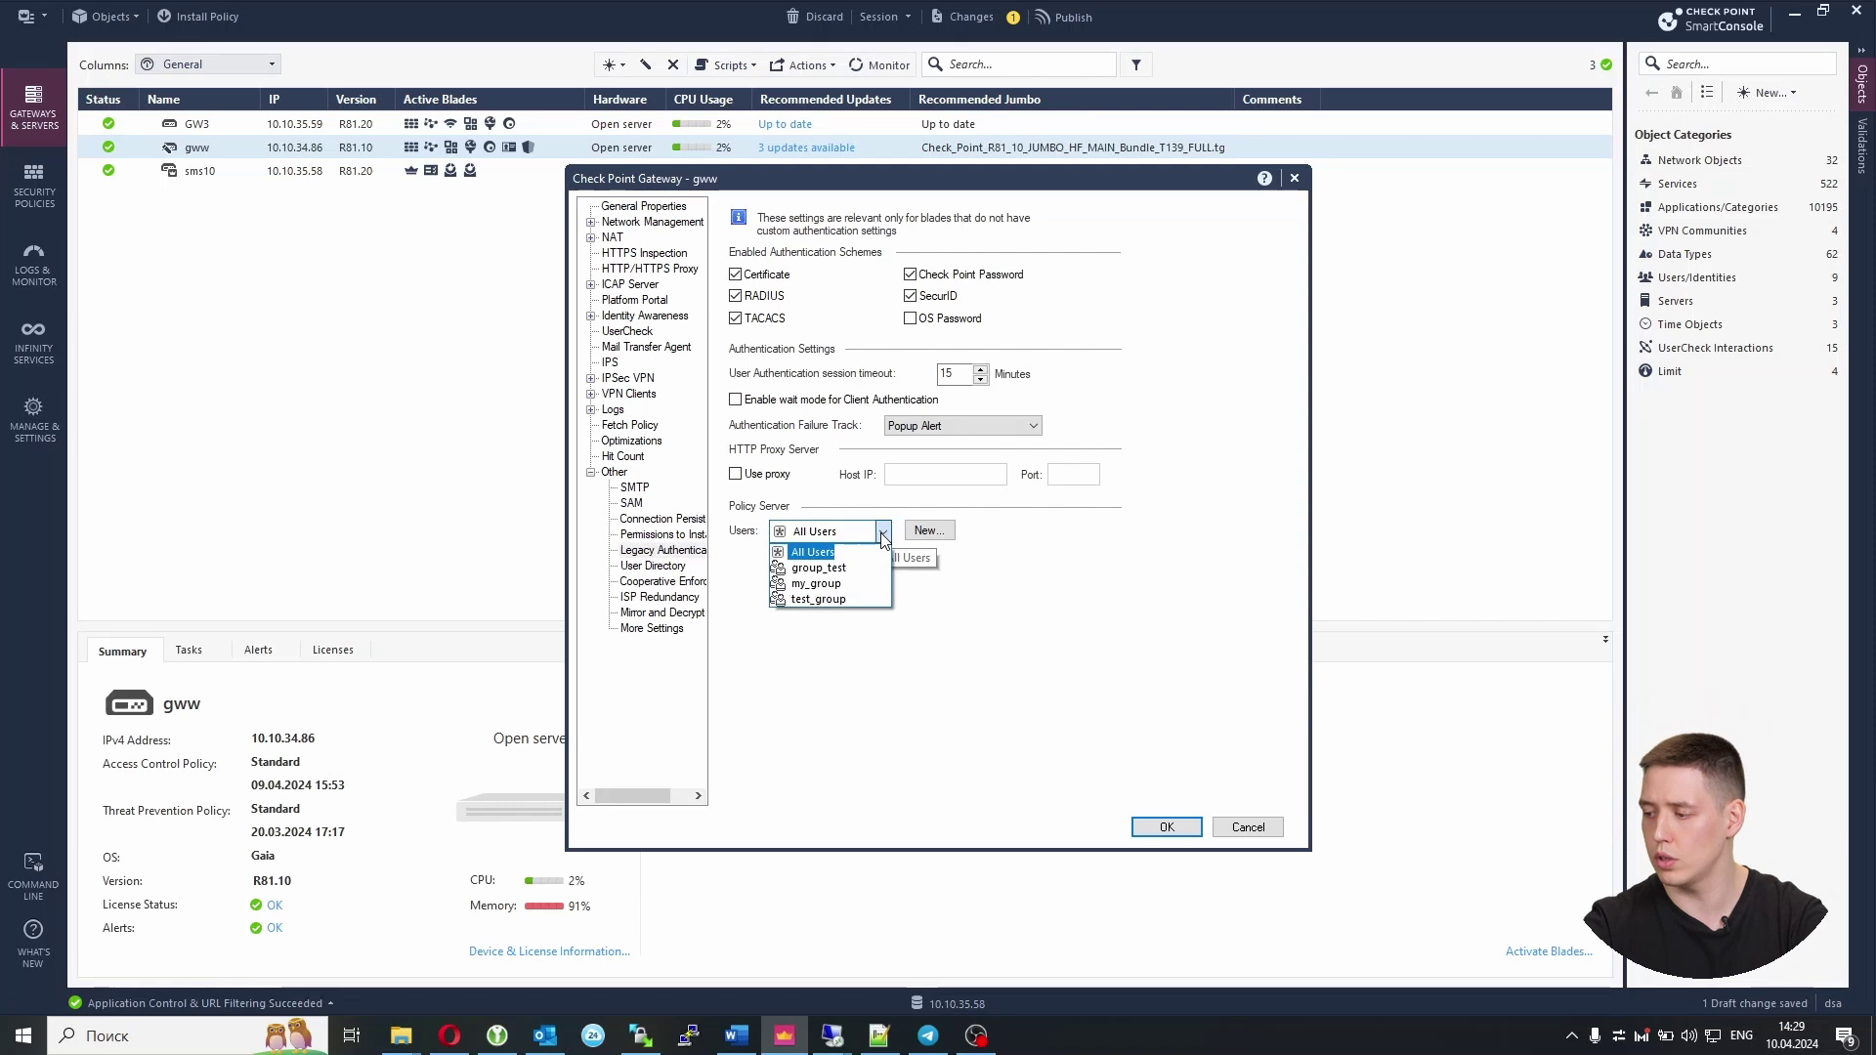
{"action": "left_click", "coordinate": [835, 586]}
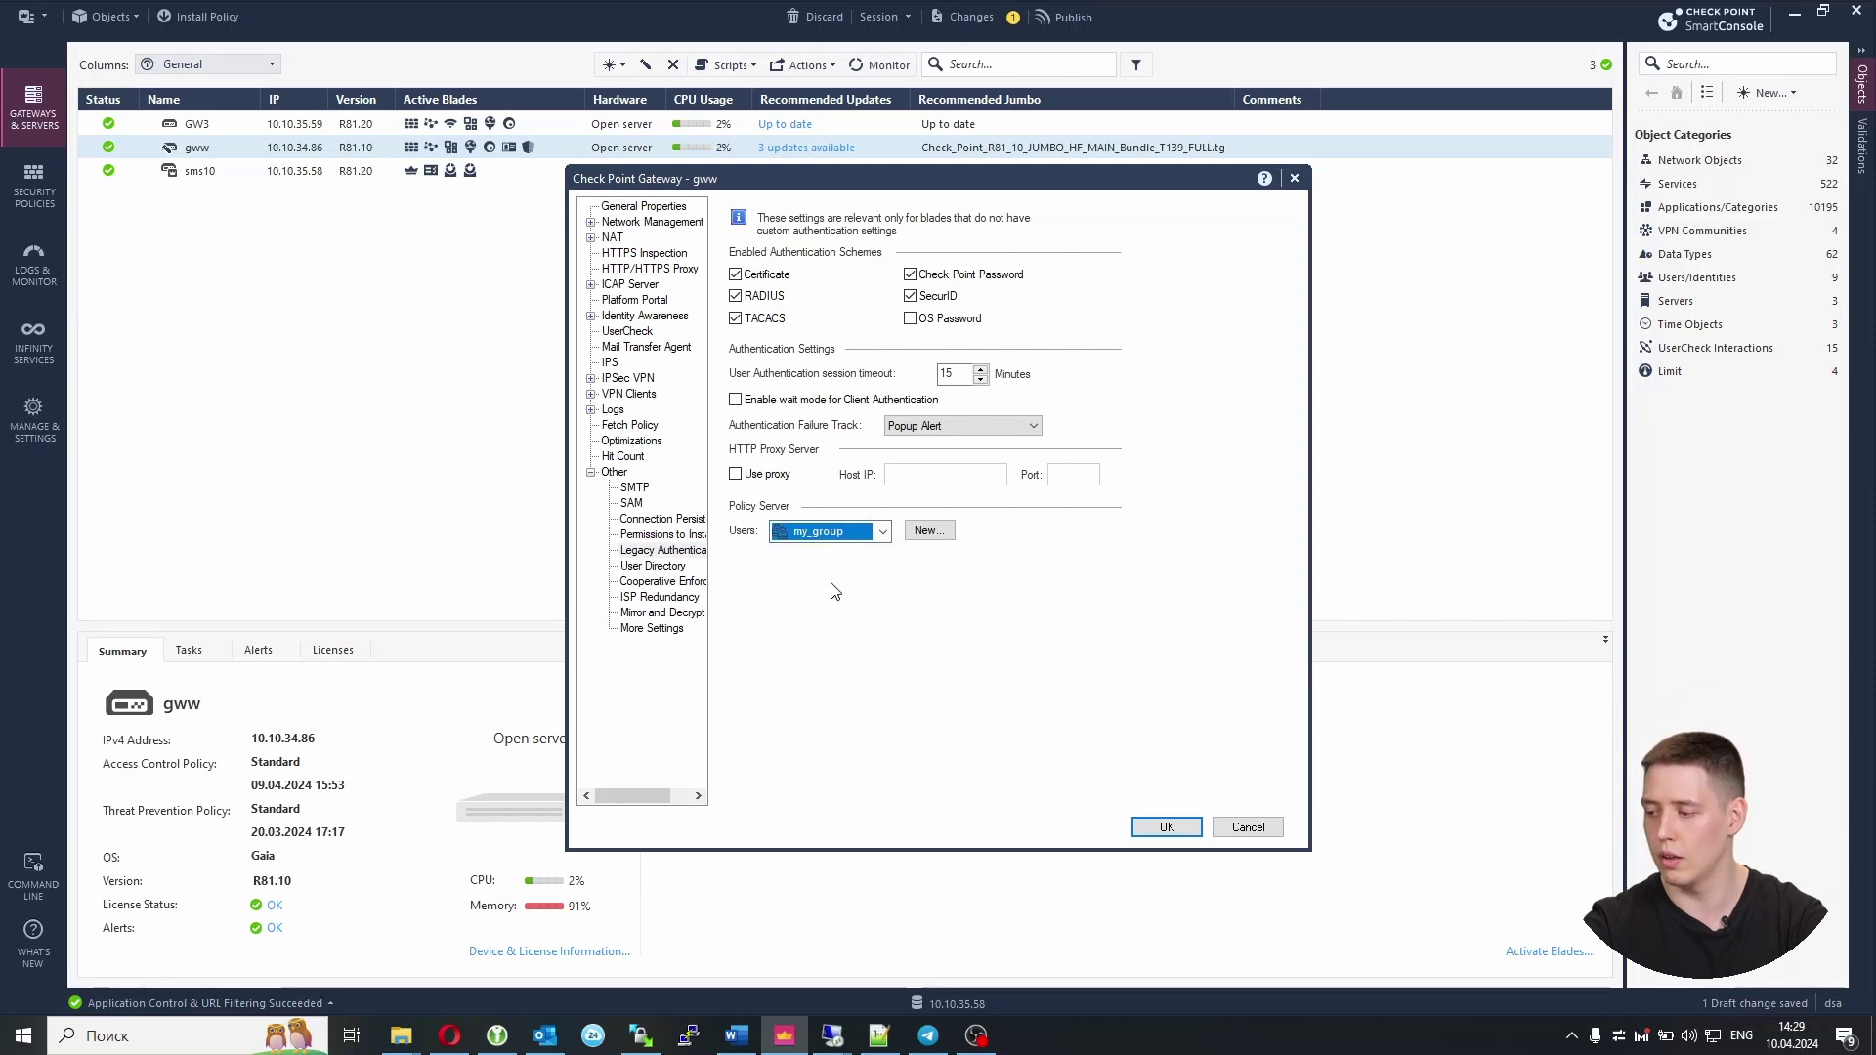
{"action": "left_click", "coordinate": [1179, 829]}
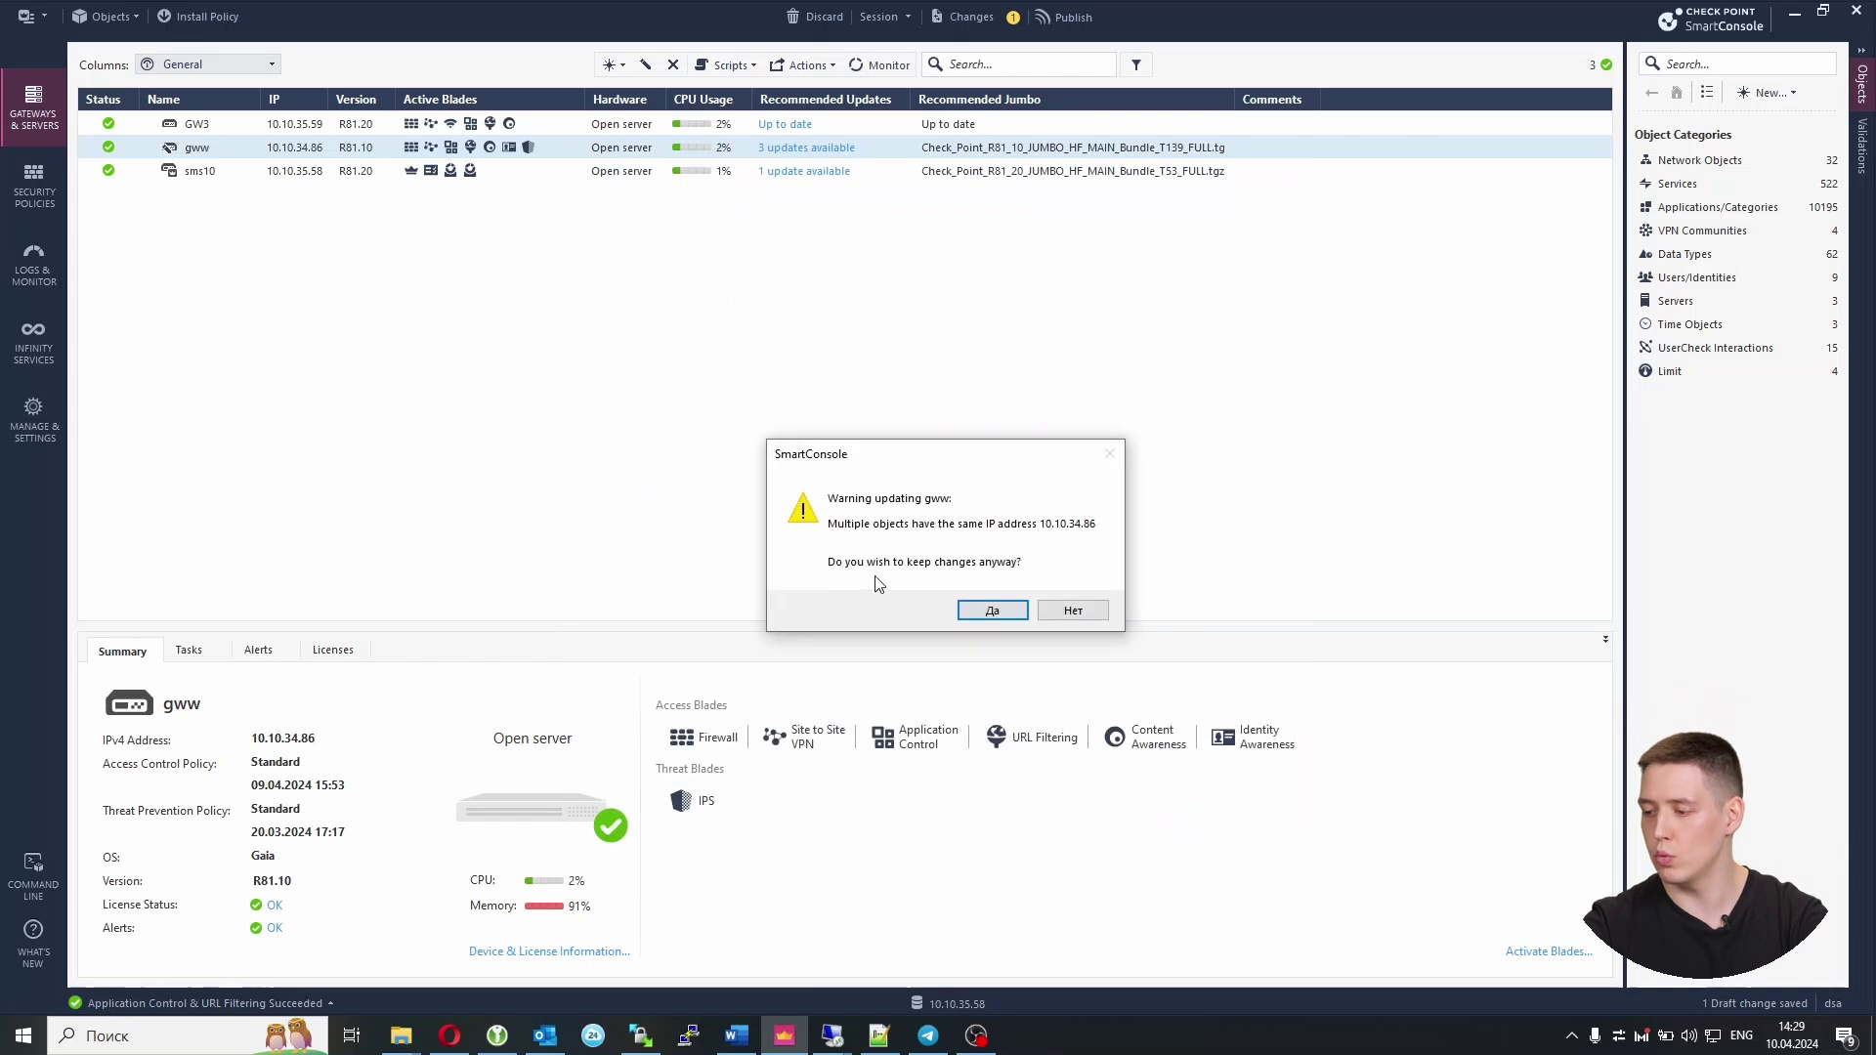
{"action": "left_click", "coordinate": [991, 612]}
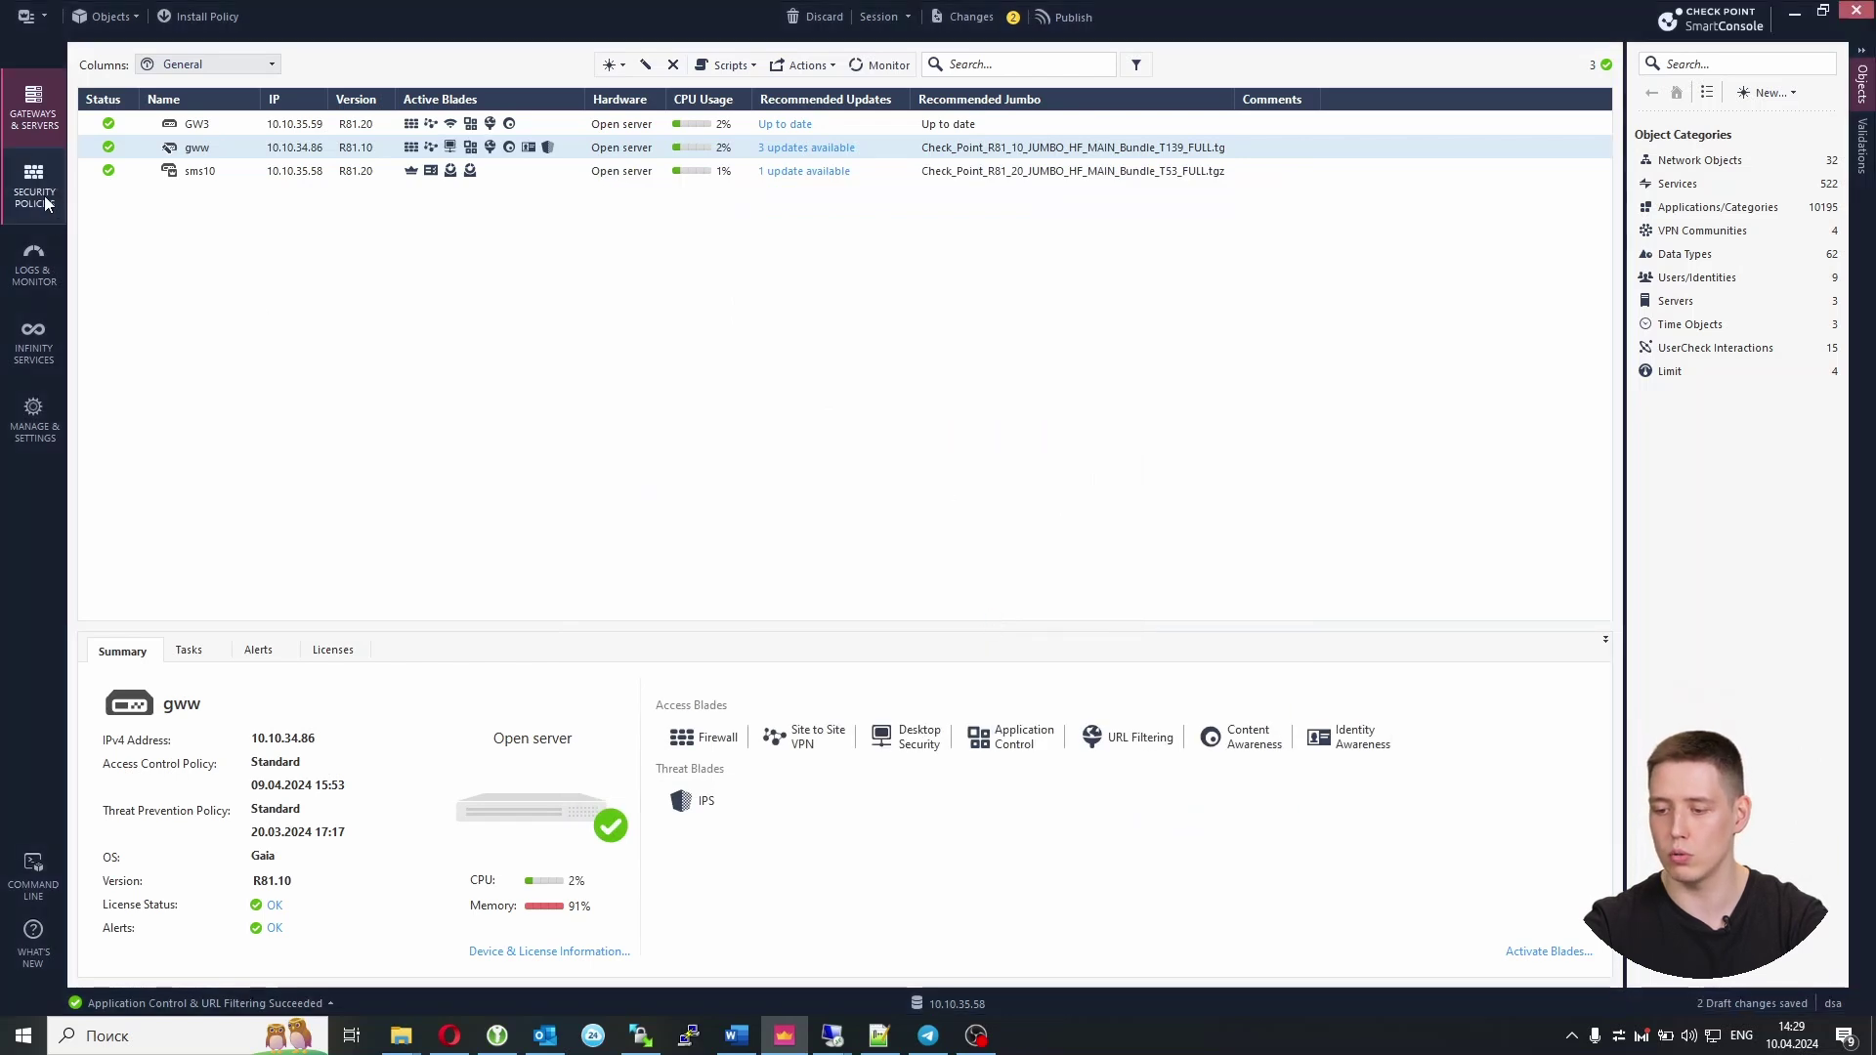
Enable the Desktop Security policy type in the Standard security policy
{"action": "left_click", "coordinate": [44, 195]}
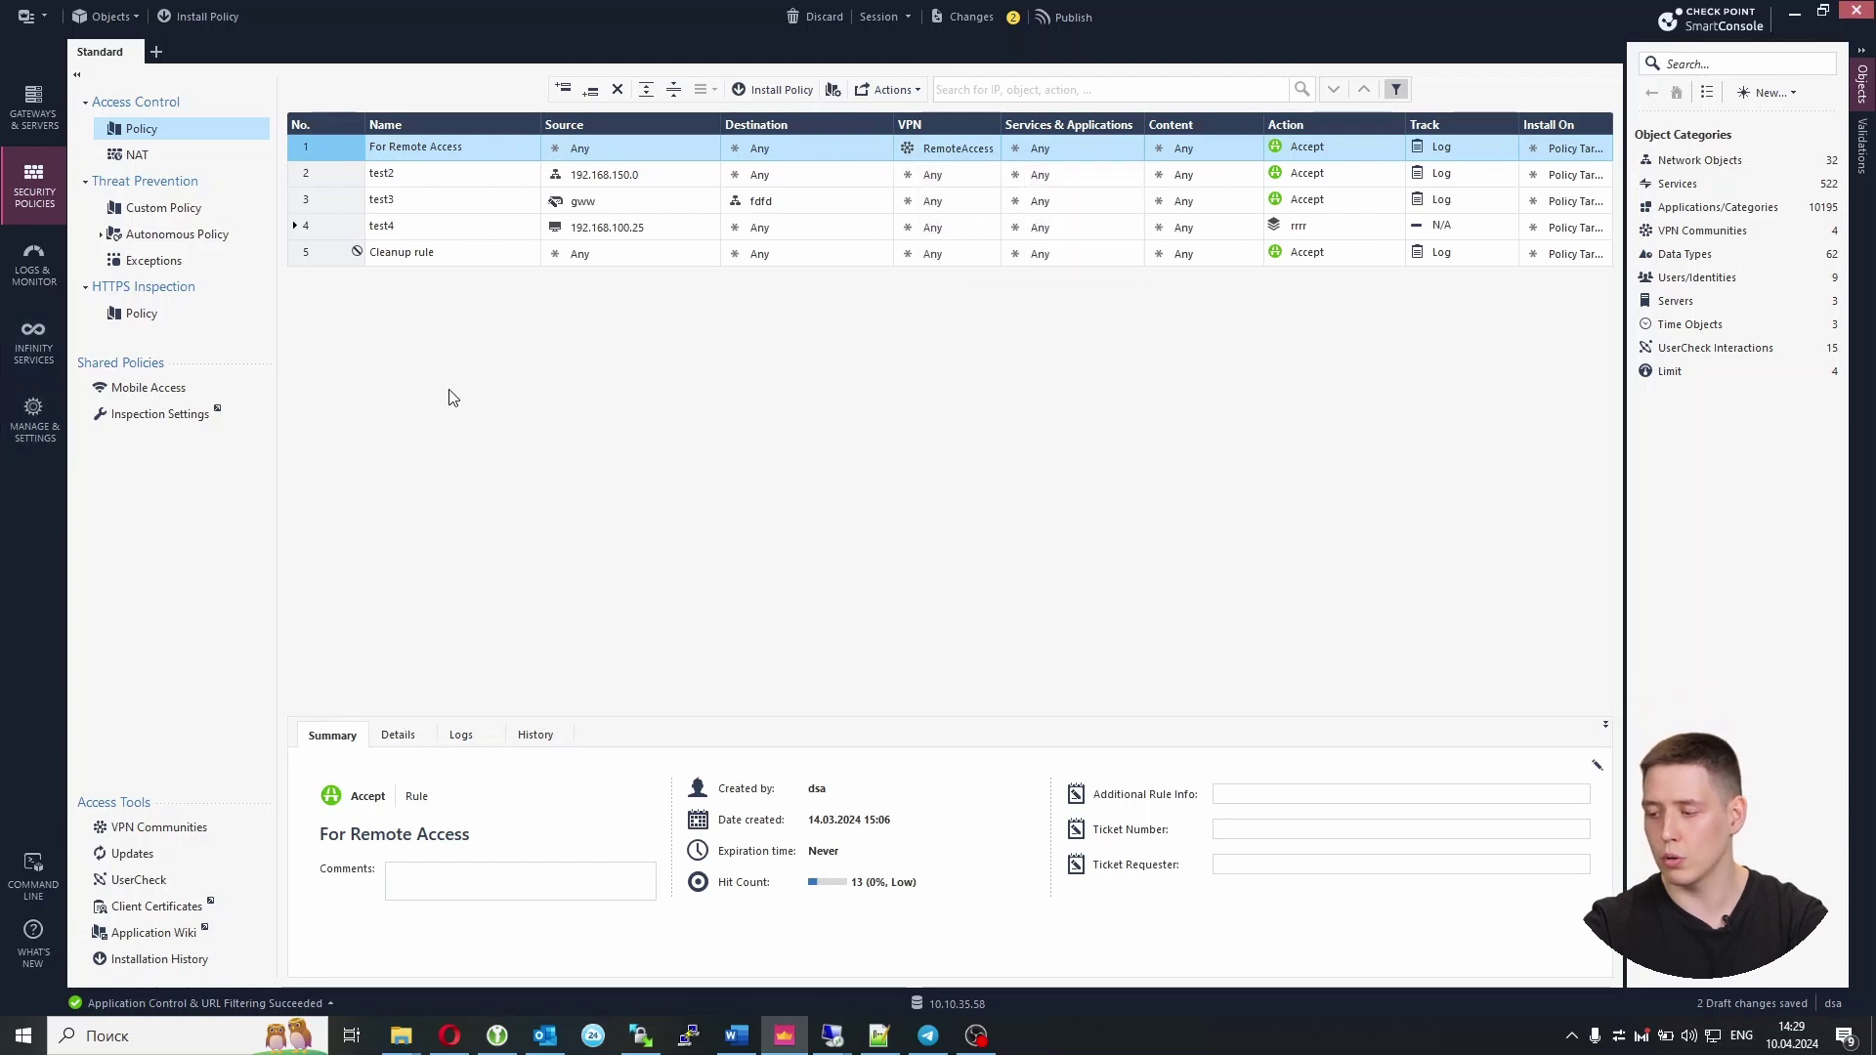
{"action": "mouse_move", "coordinate": [169, 128]}
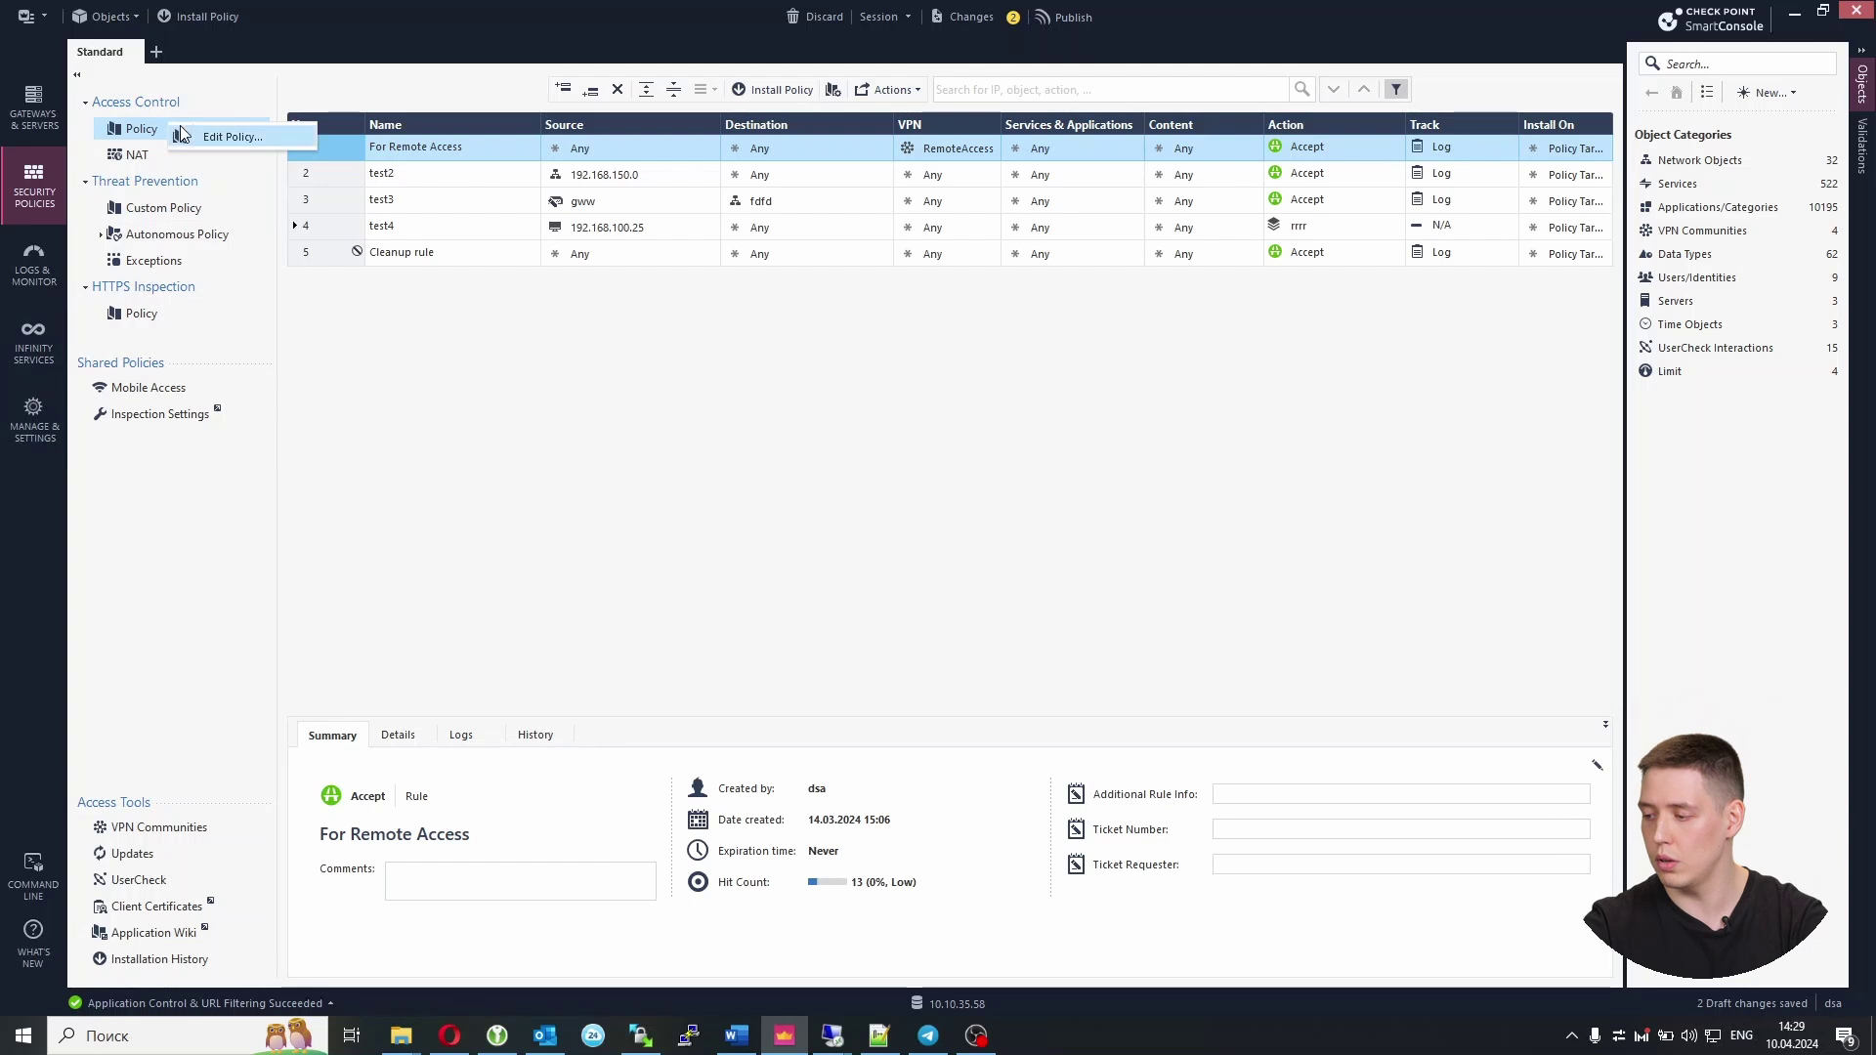
{"action": "left_click", "coordinate": [197, 133]}
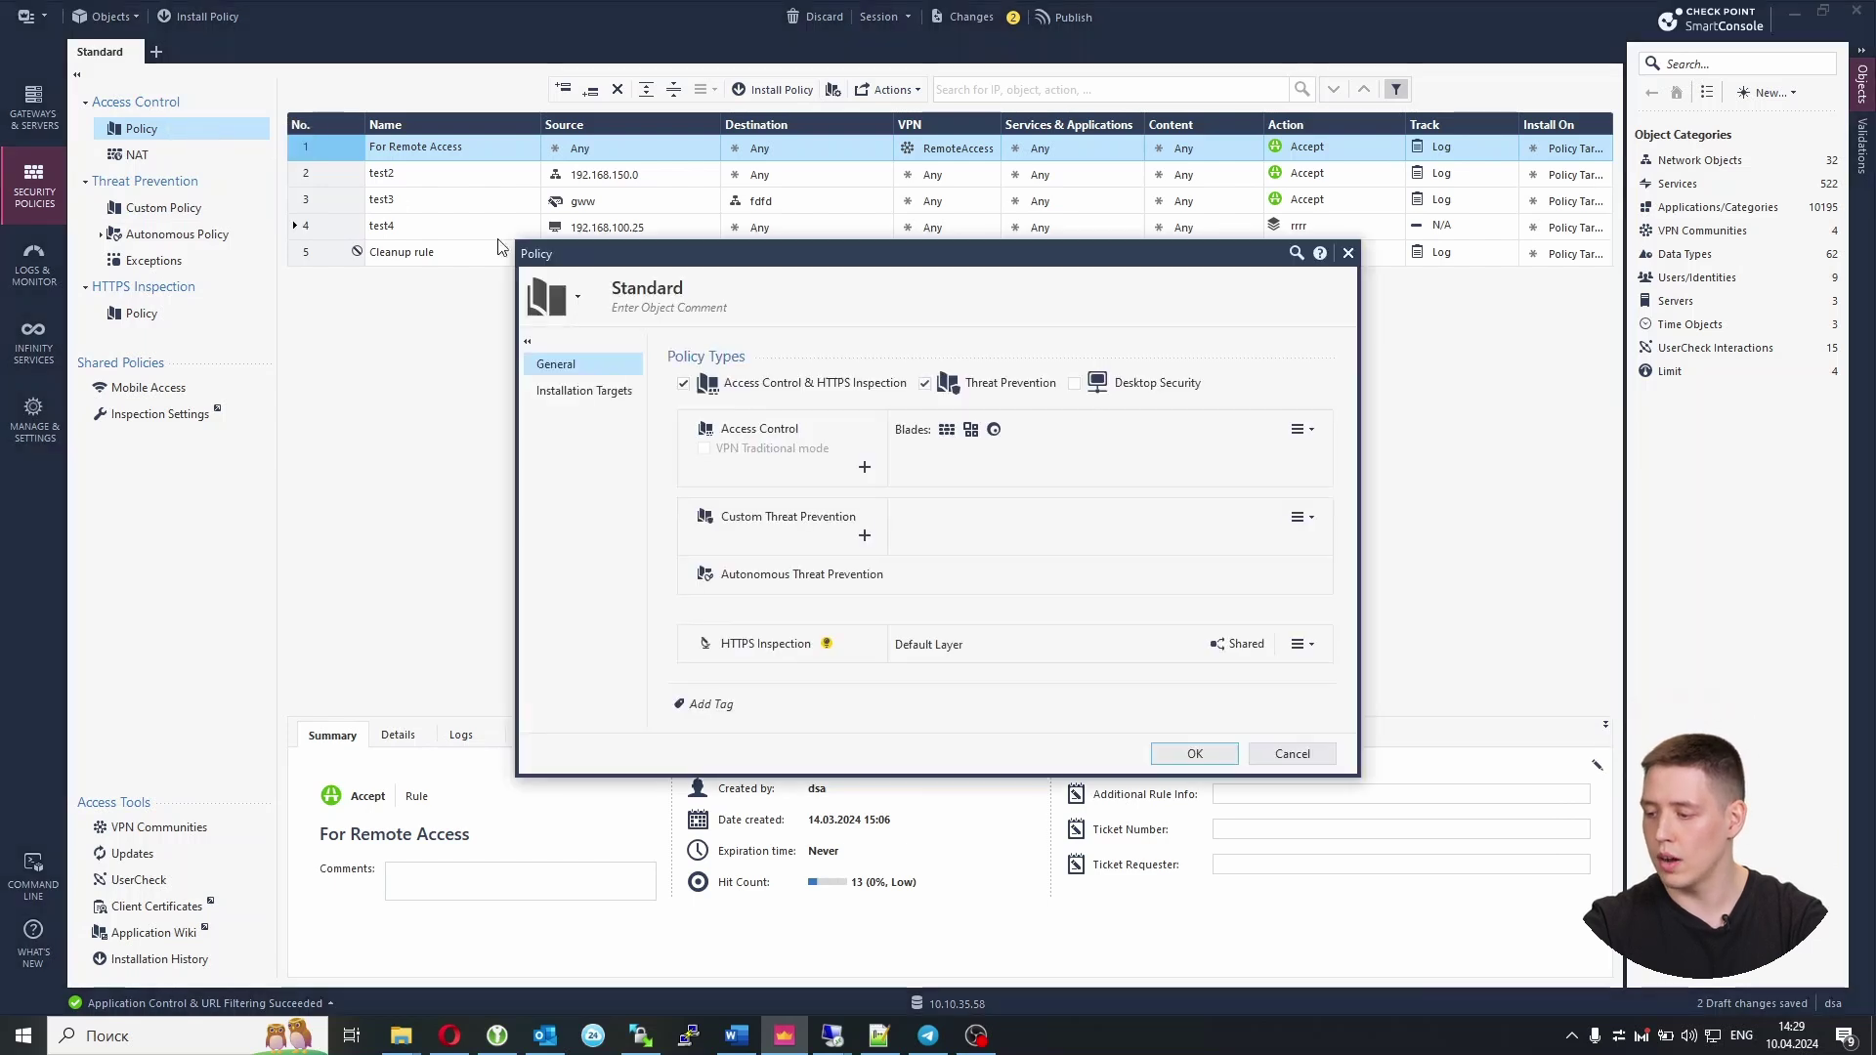
{"action": "left_click", "coordinate": [1074, 383]}
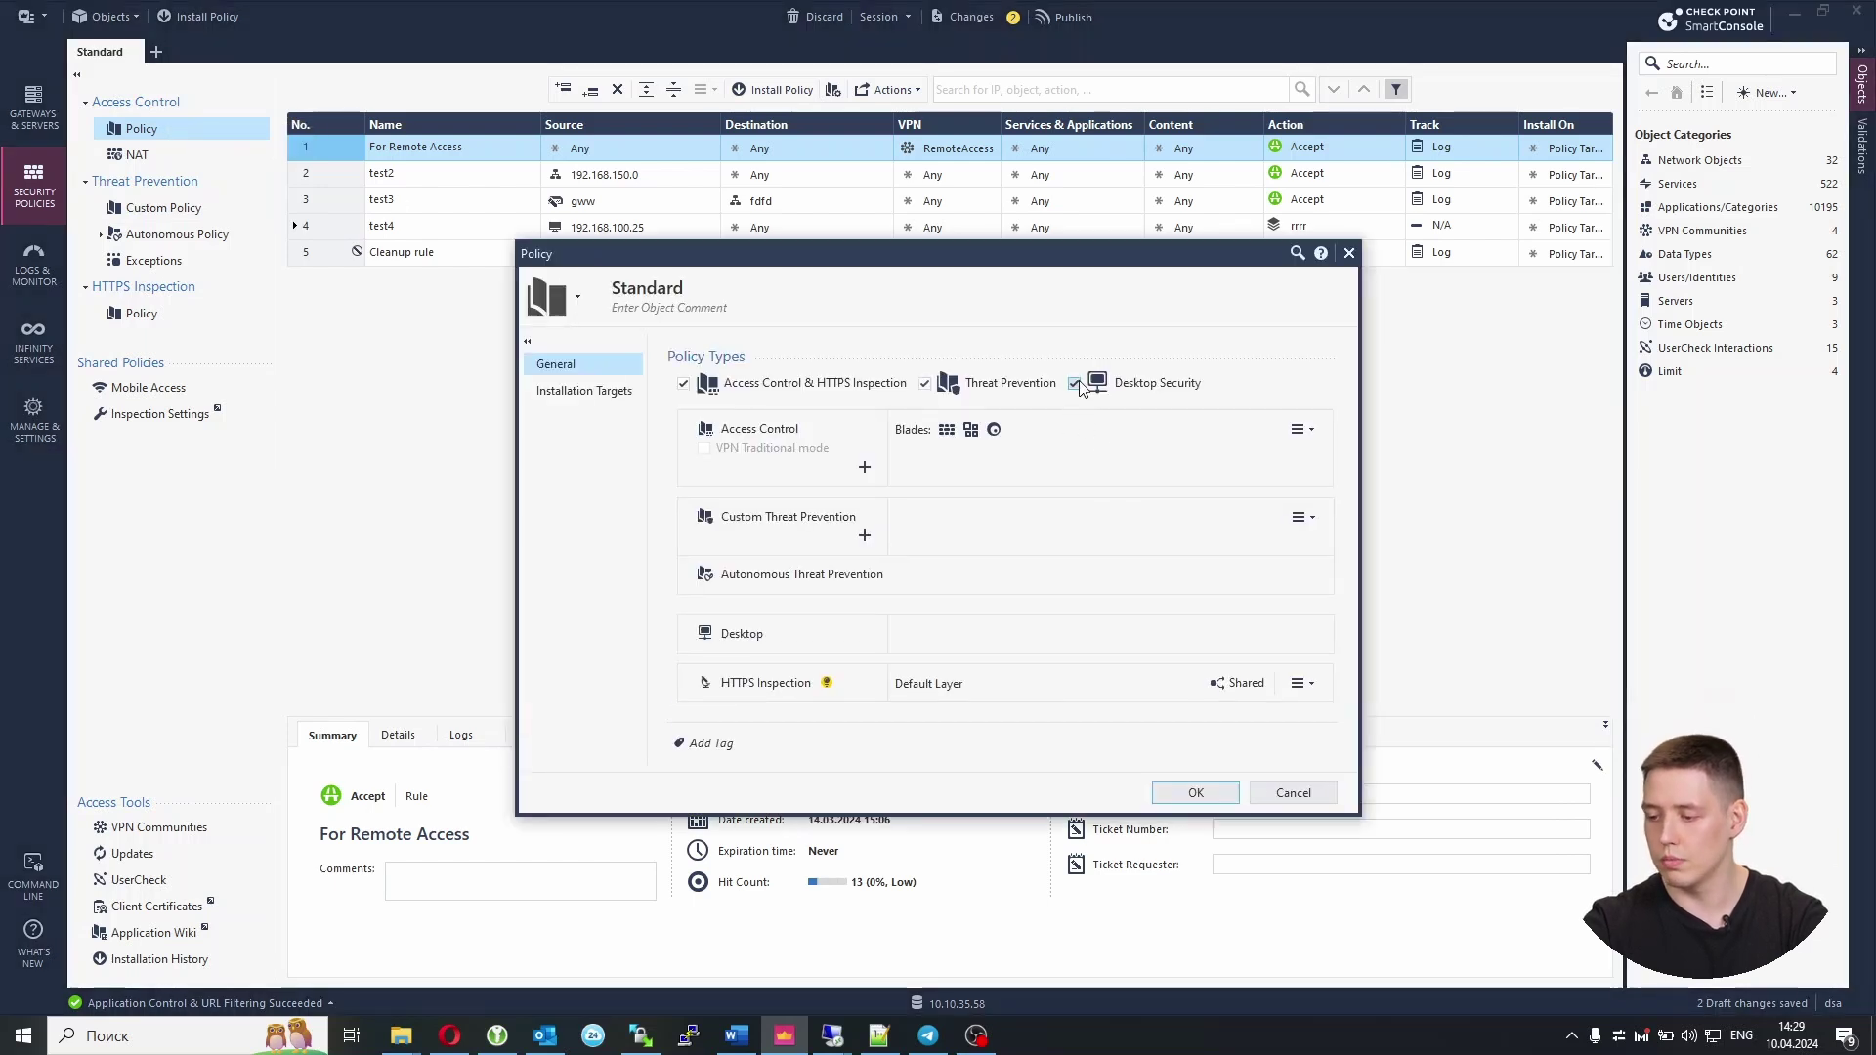
{"action": "left_click", "coordinate": [1194, 793]}
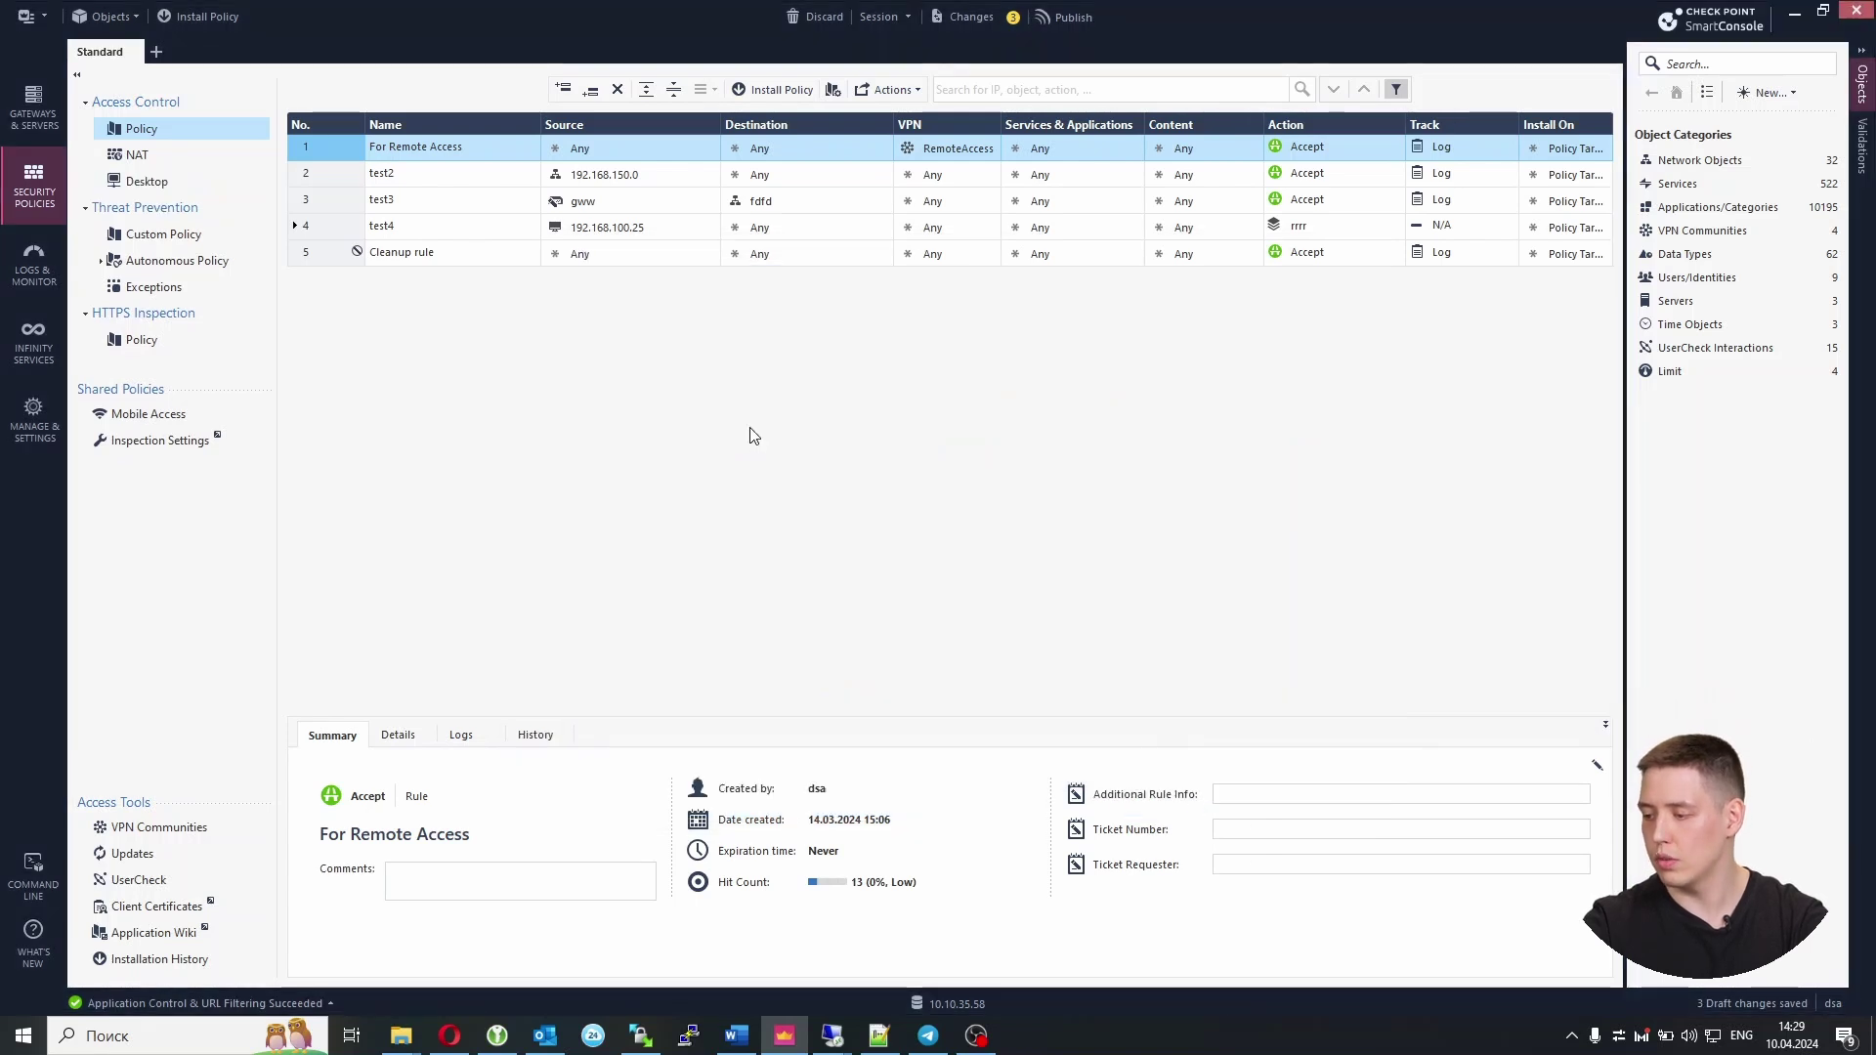
Open the Desktop policy in SmartDashboard and add an inbound rule with action Accept and tracking set to Log
{"action": "left_click", "coordinate": [117, 186]}
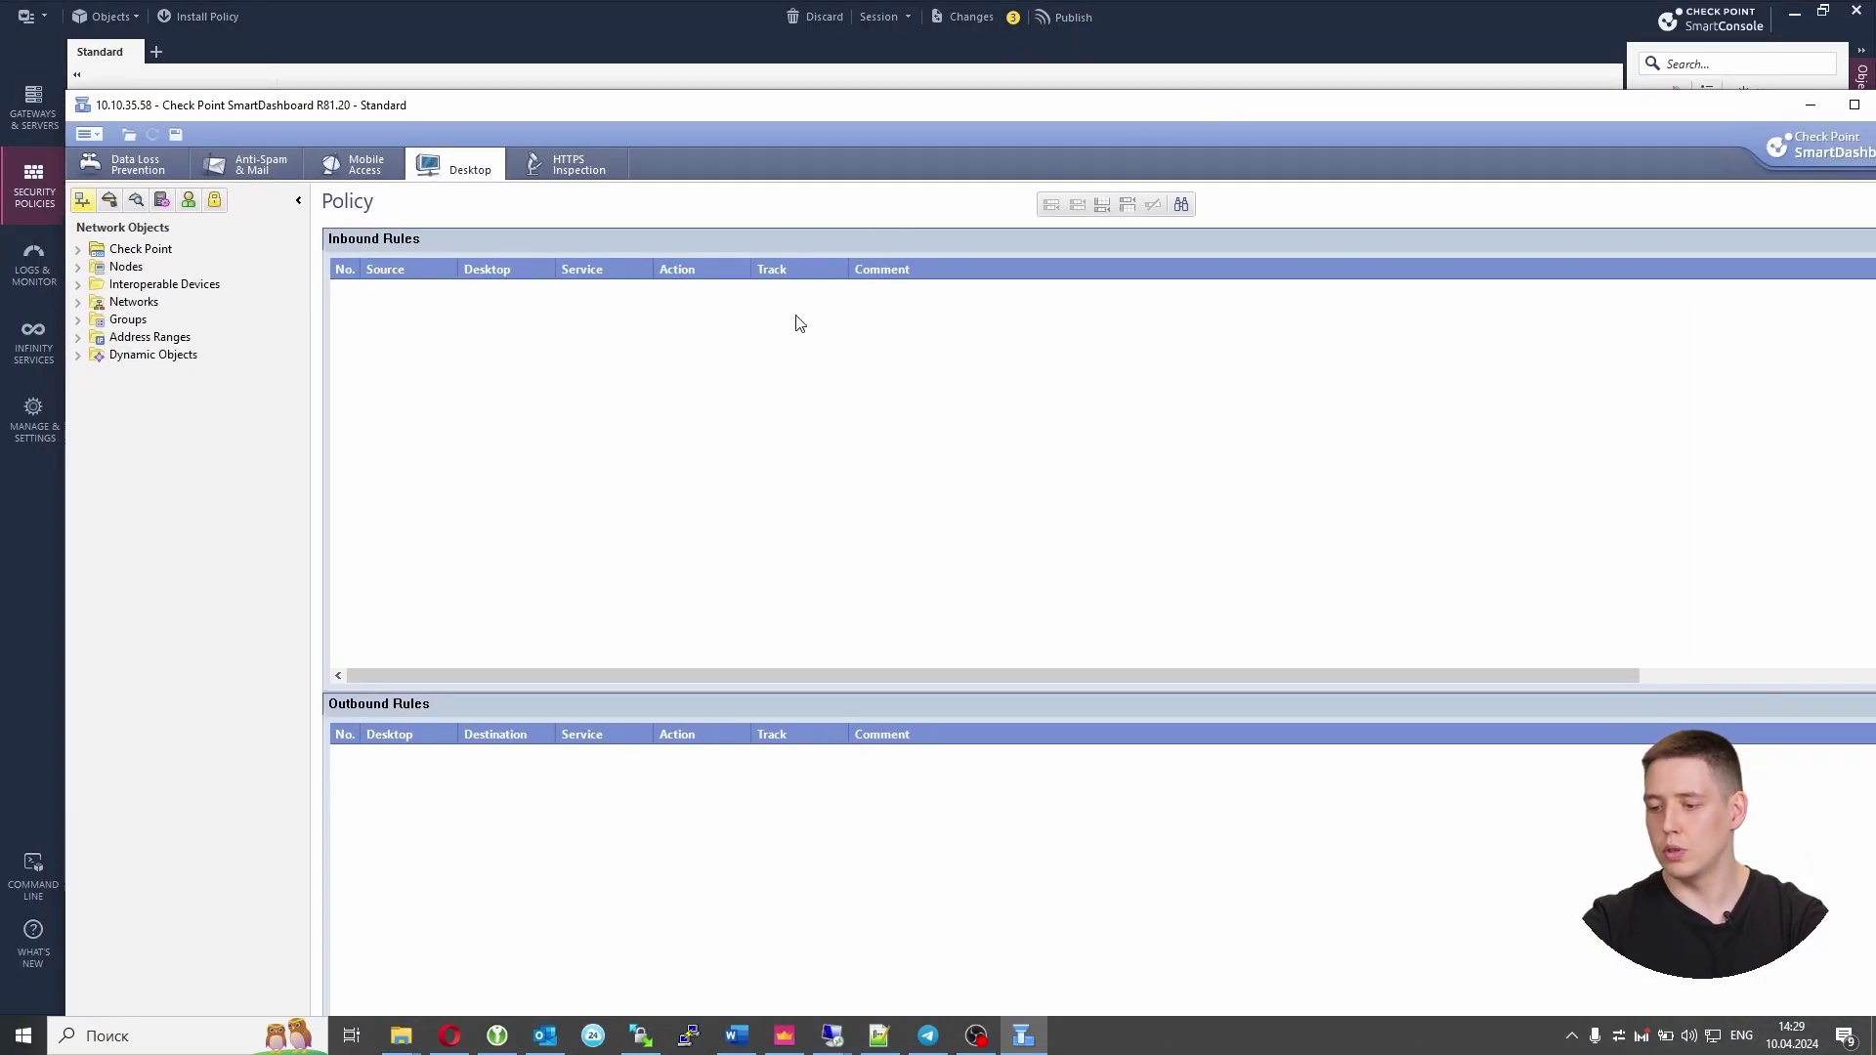
{"action": "left_click", "coordinate": [704, 342]}
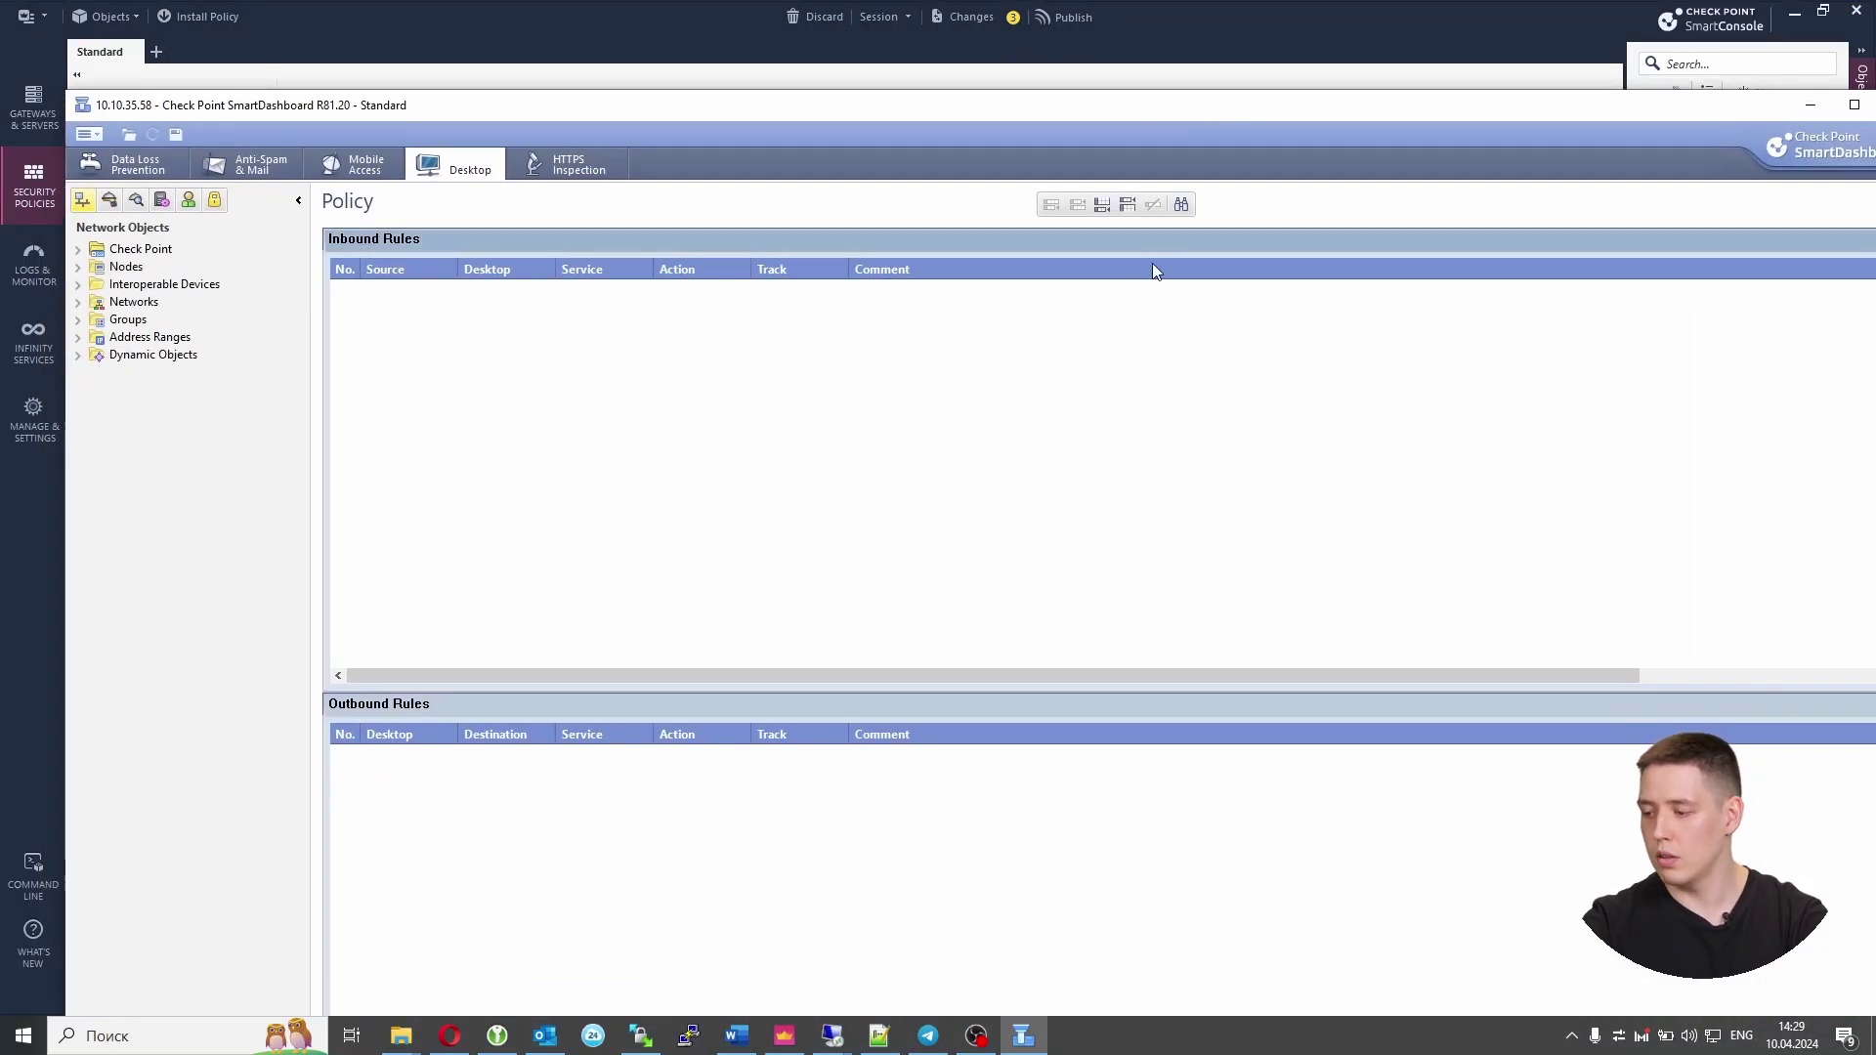
{"action": "left_click", "coordinate": [1130, 206]}
{"action": "right_click", "coordinate": [698, 292]}
{"action": "left_click", "coordinate": [735, 327]}
{"action": "right_click", "coordinate": [787, 296]}
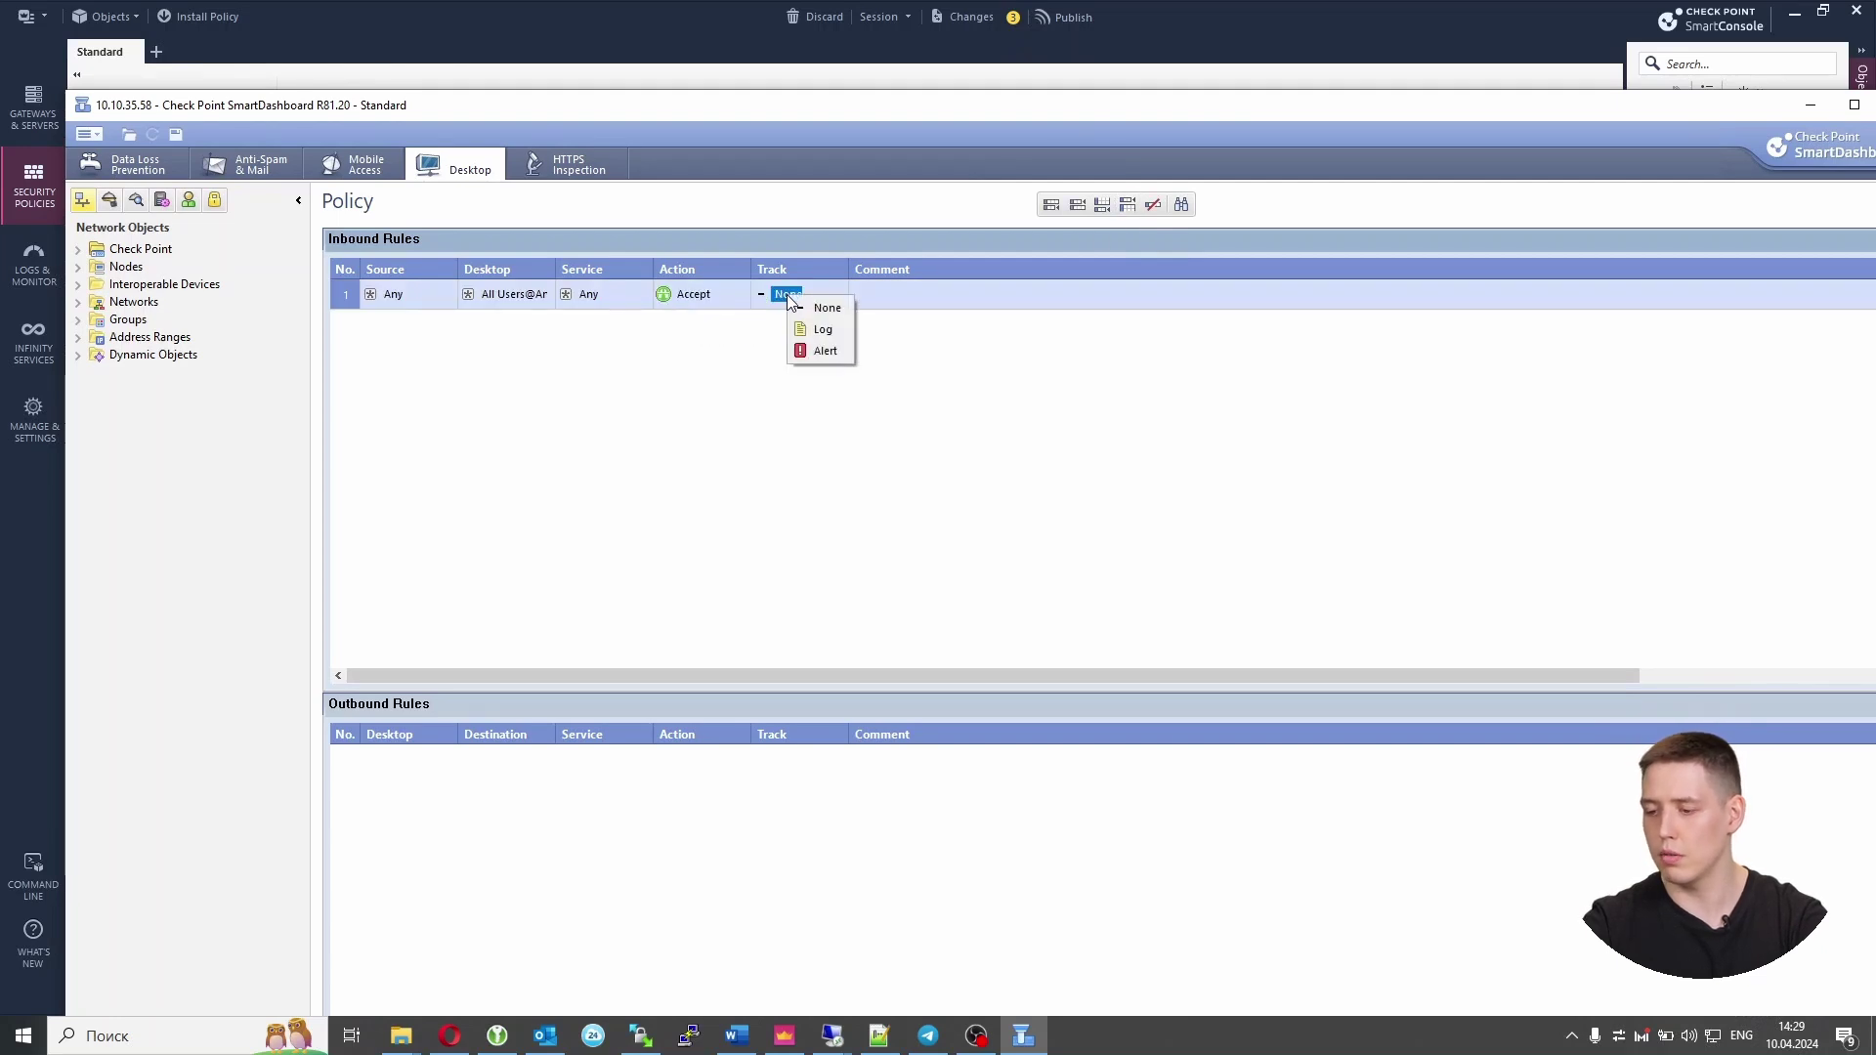
{"action": "left_click", "coordinate": [824, 331]}
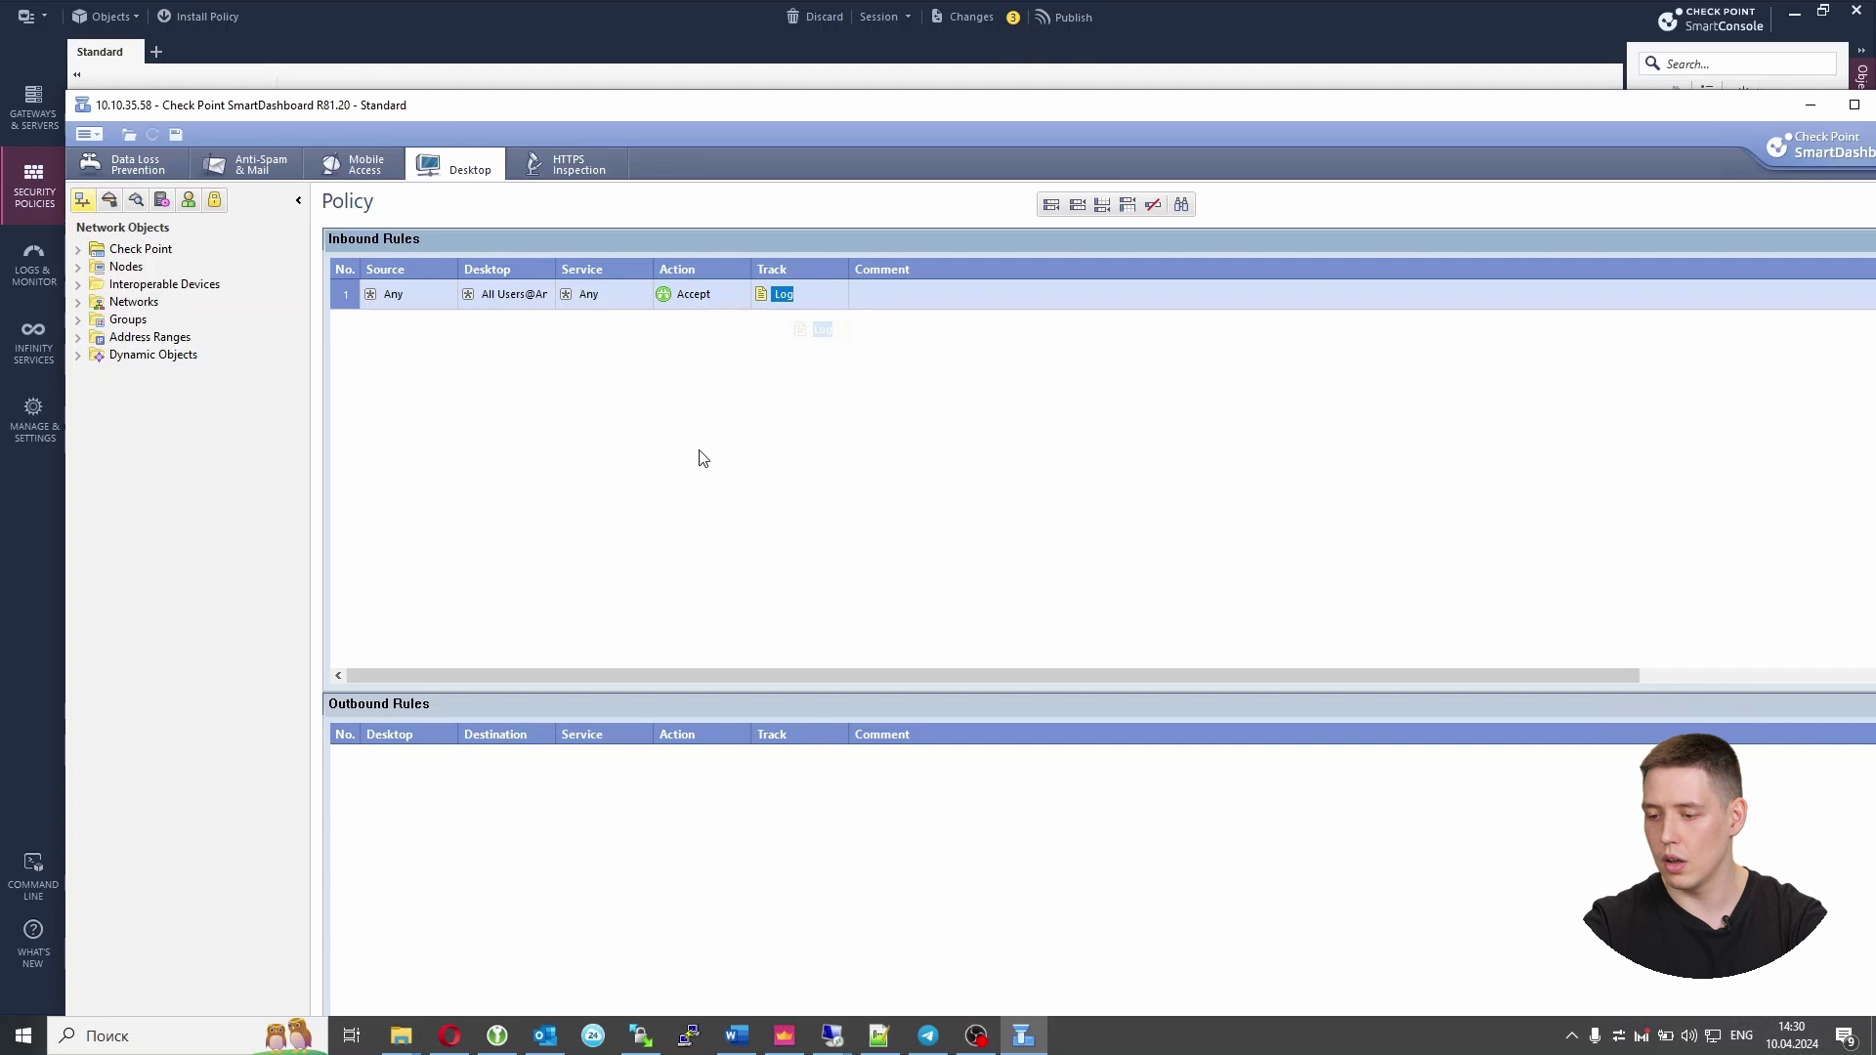
Add an outbound desktop rule with tracking set to Log
{"action": "left_click", "coordinate": [496, 807]}
{"action": "left_click", "coordinate": [1127, 204]}
{"action": "left_click", "coordinate": [774, 766]}
{"action": "left_click", "coordinate": [803, 801]}
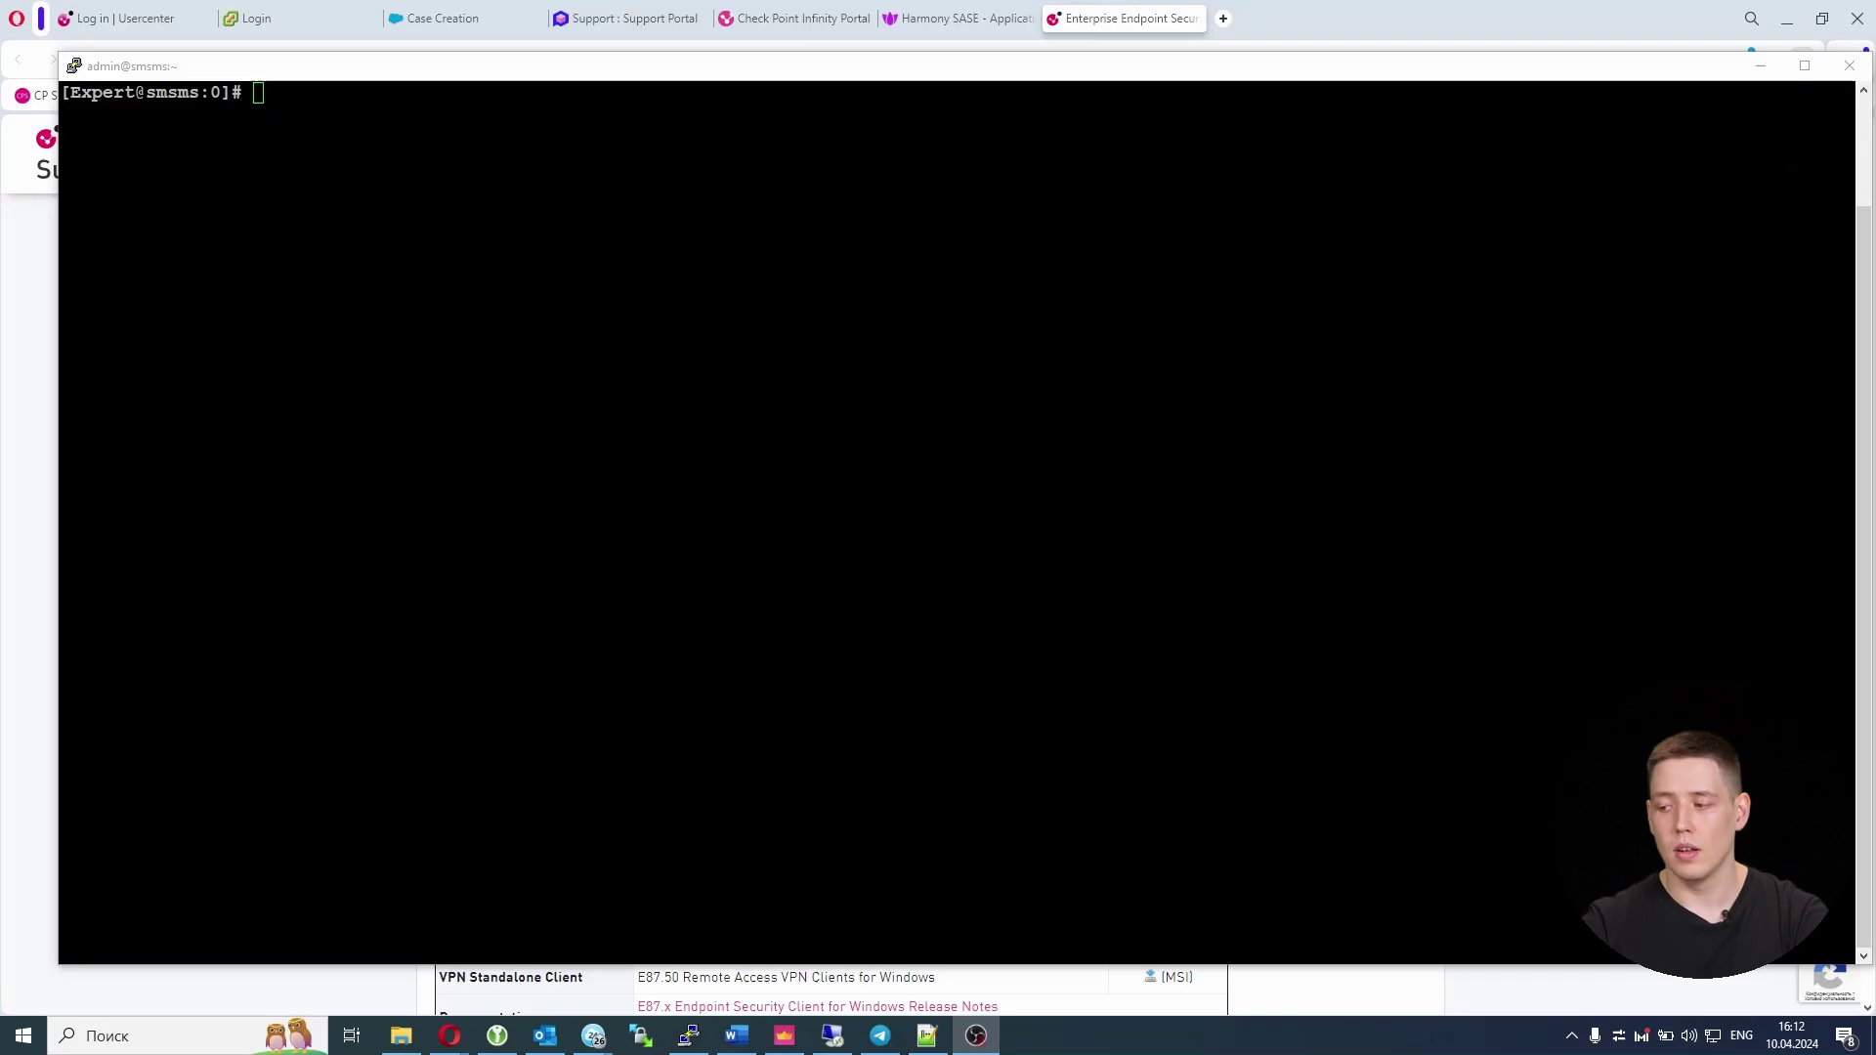
In the management server's expert shell, back up $FWDIR/conf/local.scv as local.scv.orig in the same folder
{"action": "left_click", "coordinate": [290, 366]}
{"action": "type", "text": "cp $FWDIR/co"}
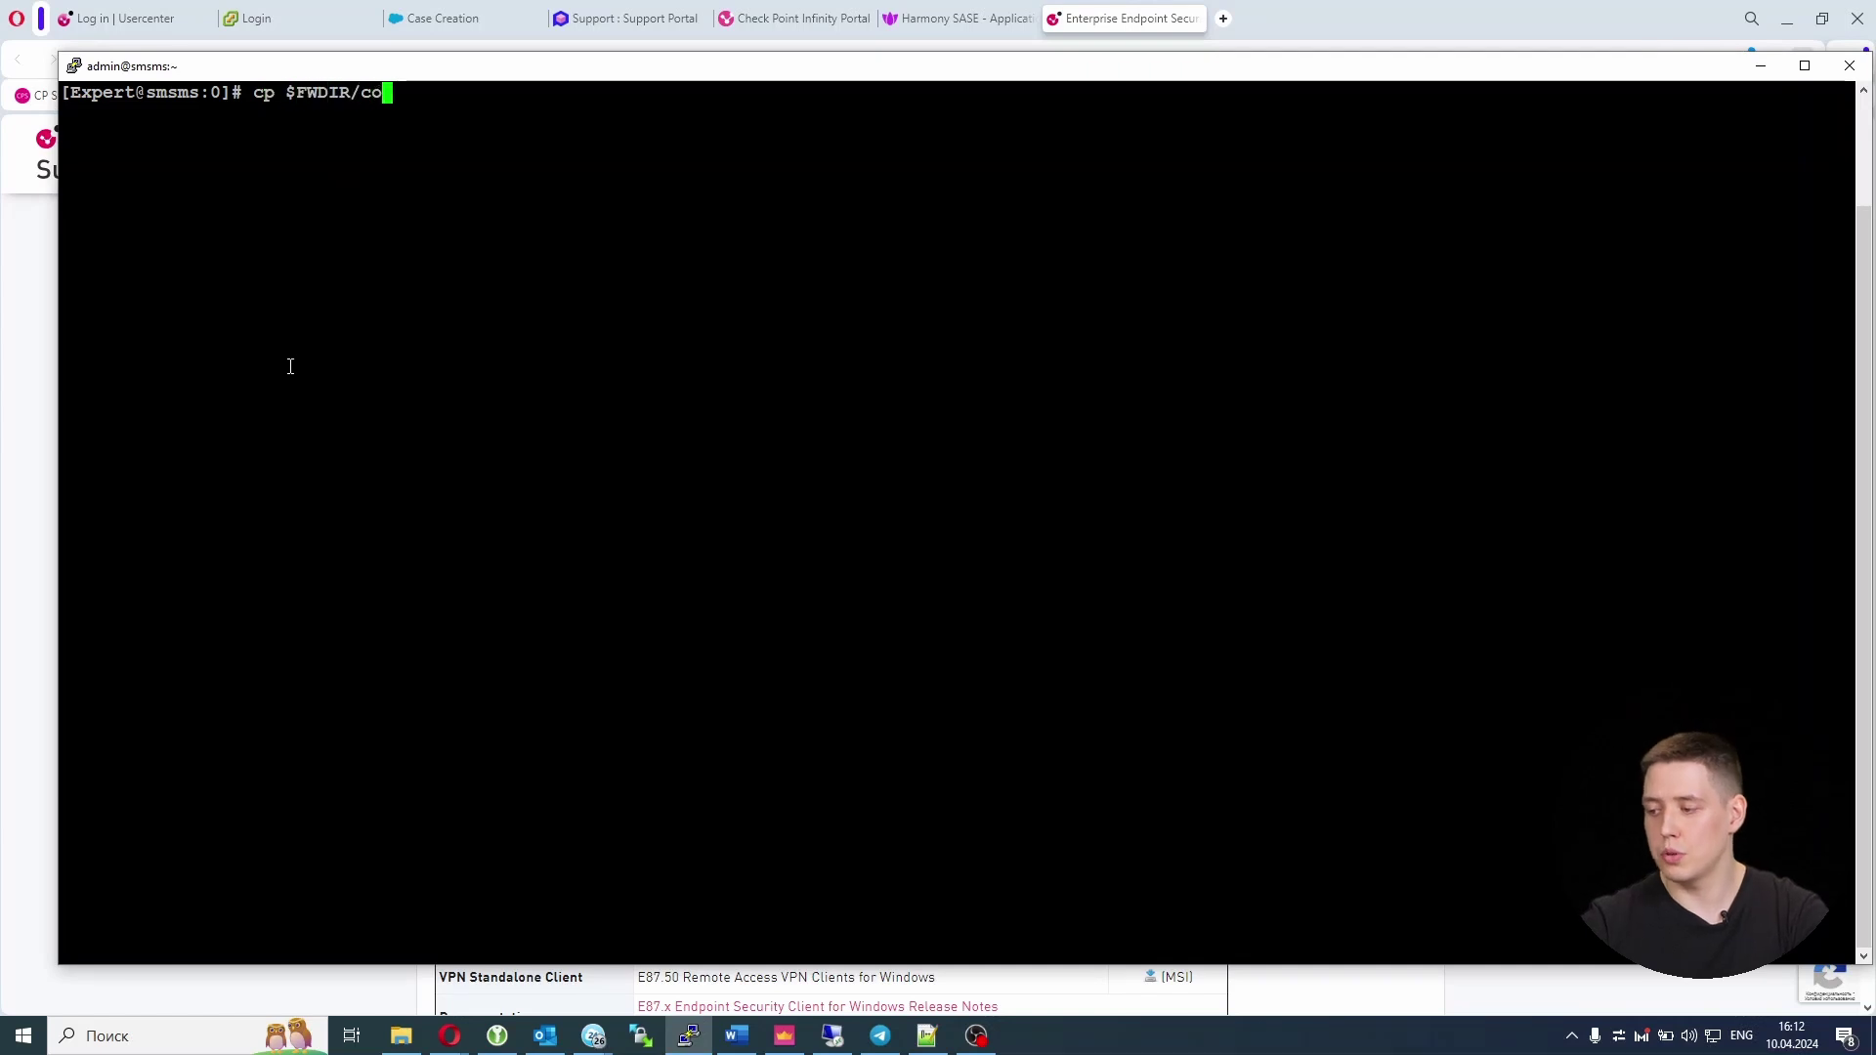
{"action": "key", "text": "Tab"}
{"action": "type", "text": "local"}
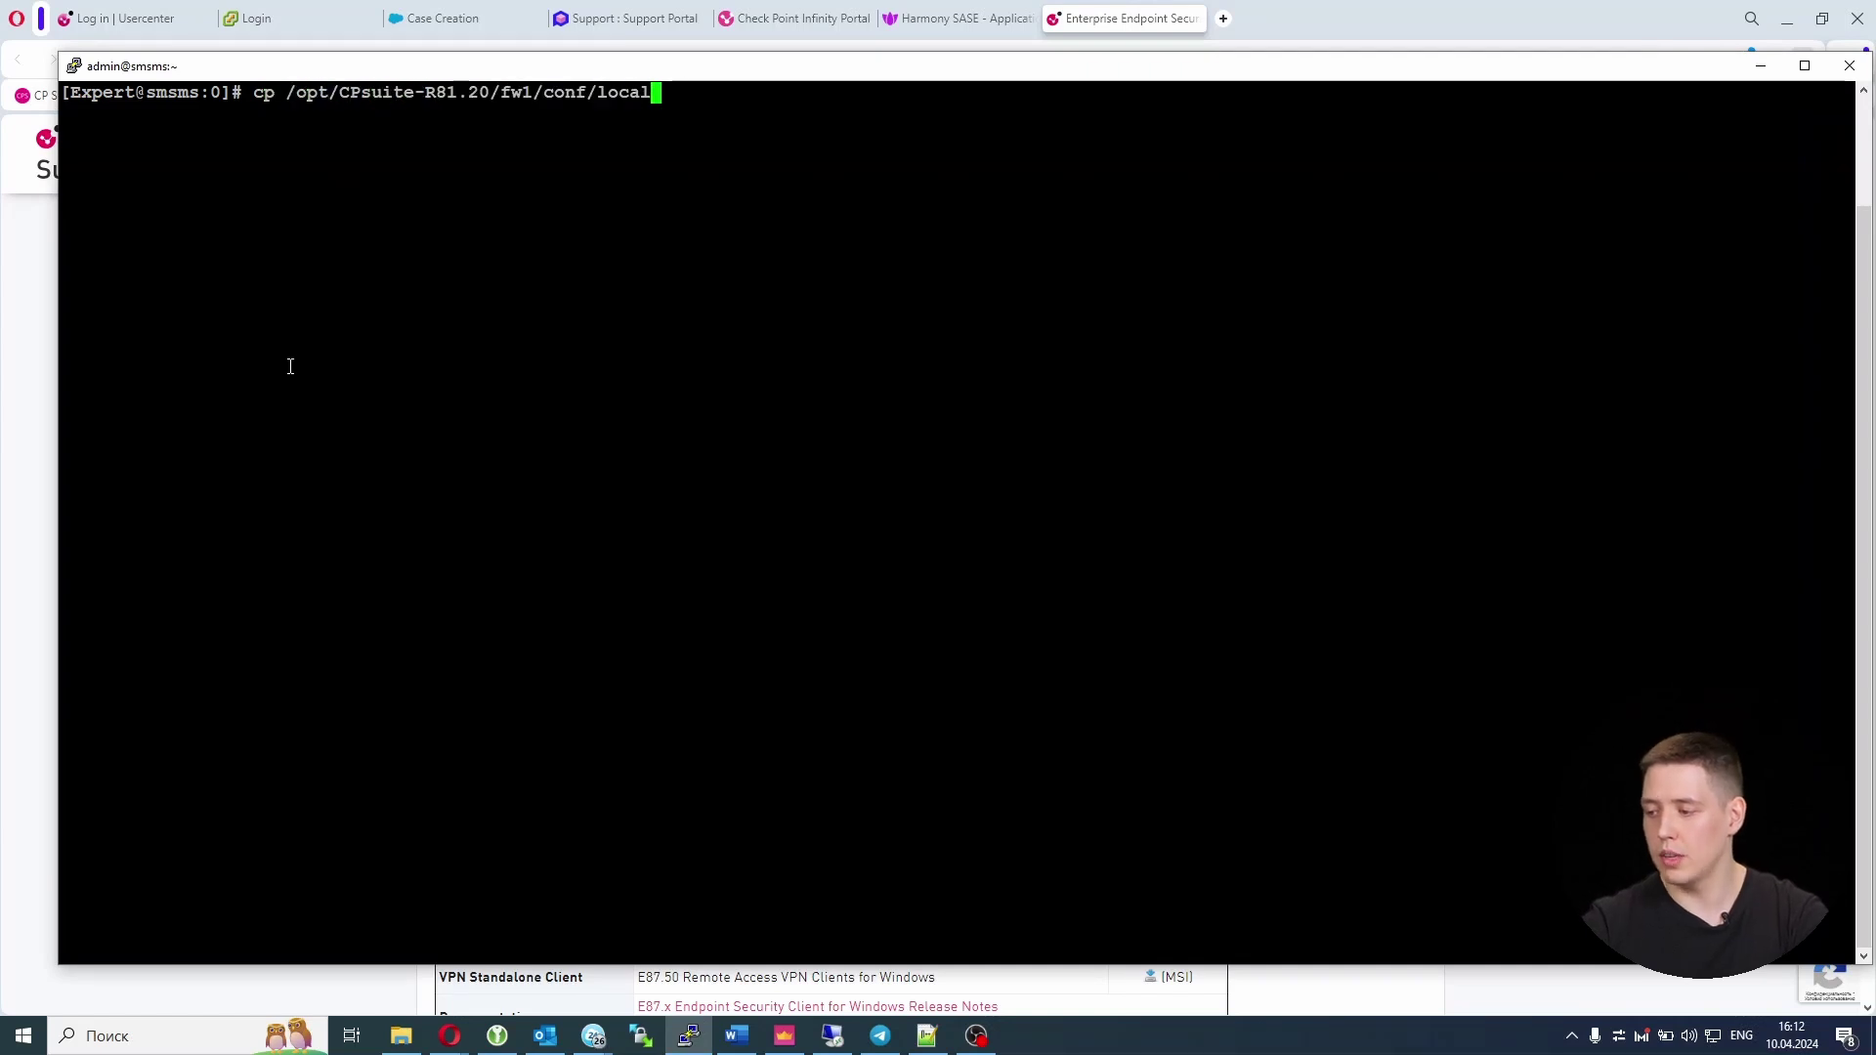
{"action": "type", "text": ".scv $FWDIR/co"}
{"action": "key", "text": "Tab"}
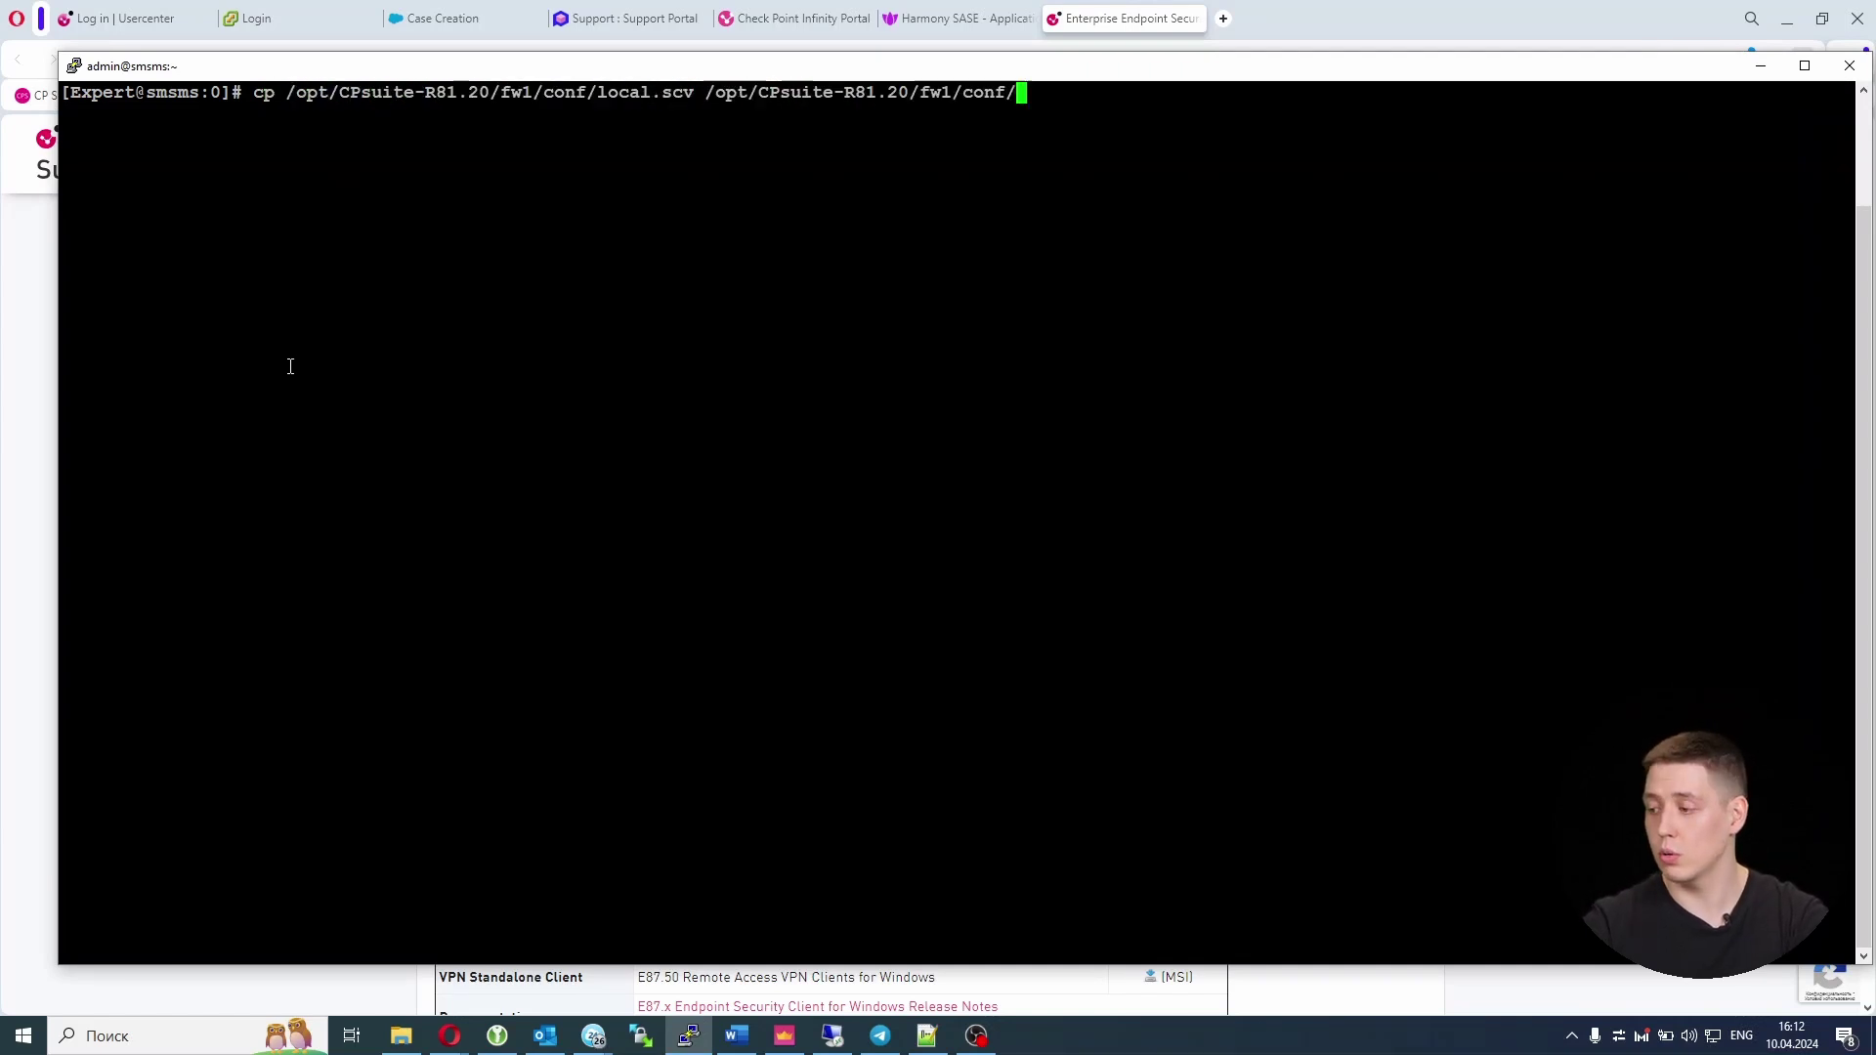
{"action": "type", "text": "local.scv.orig"}
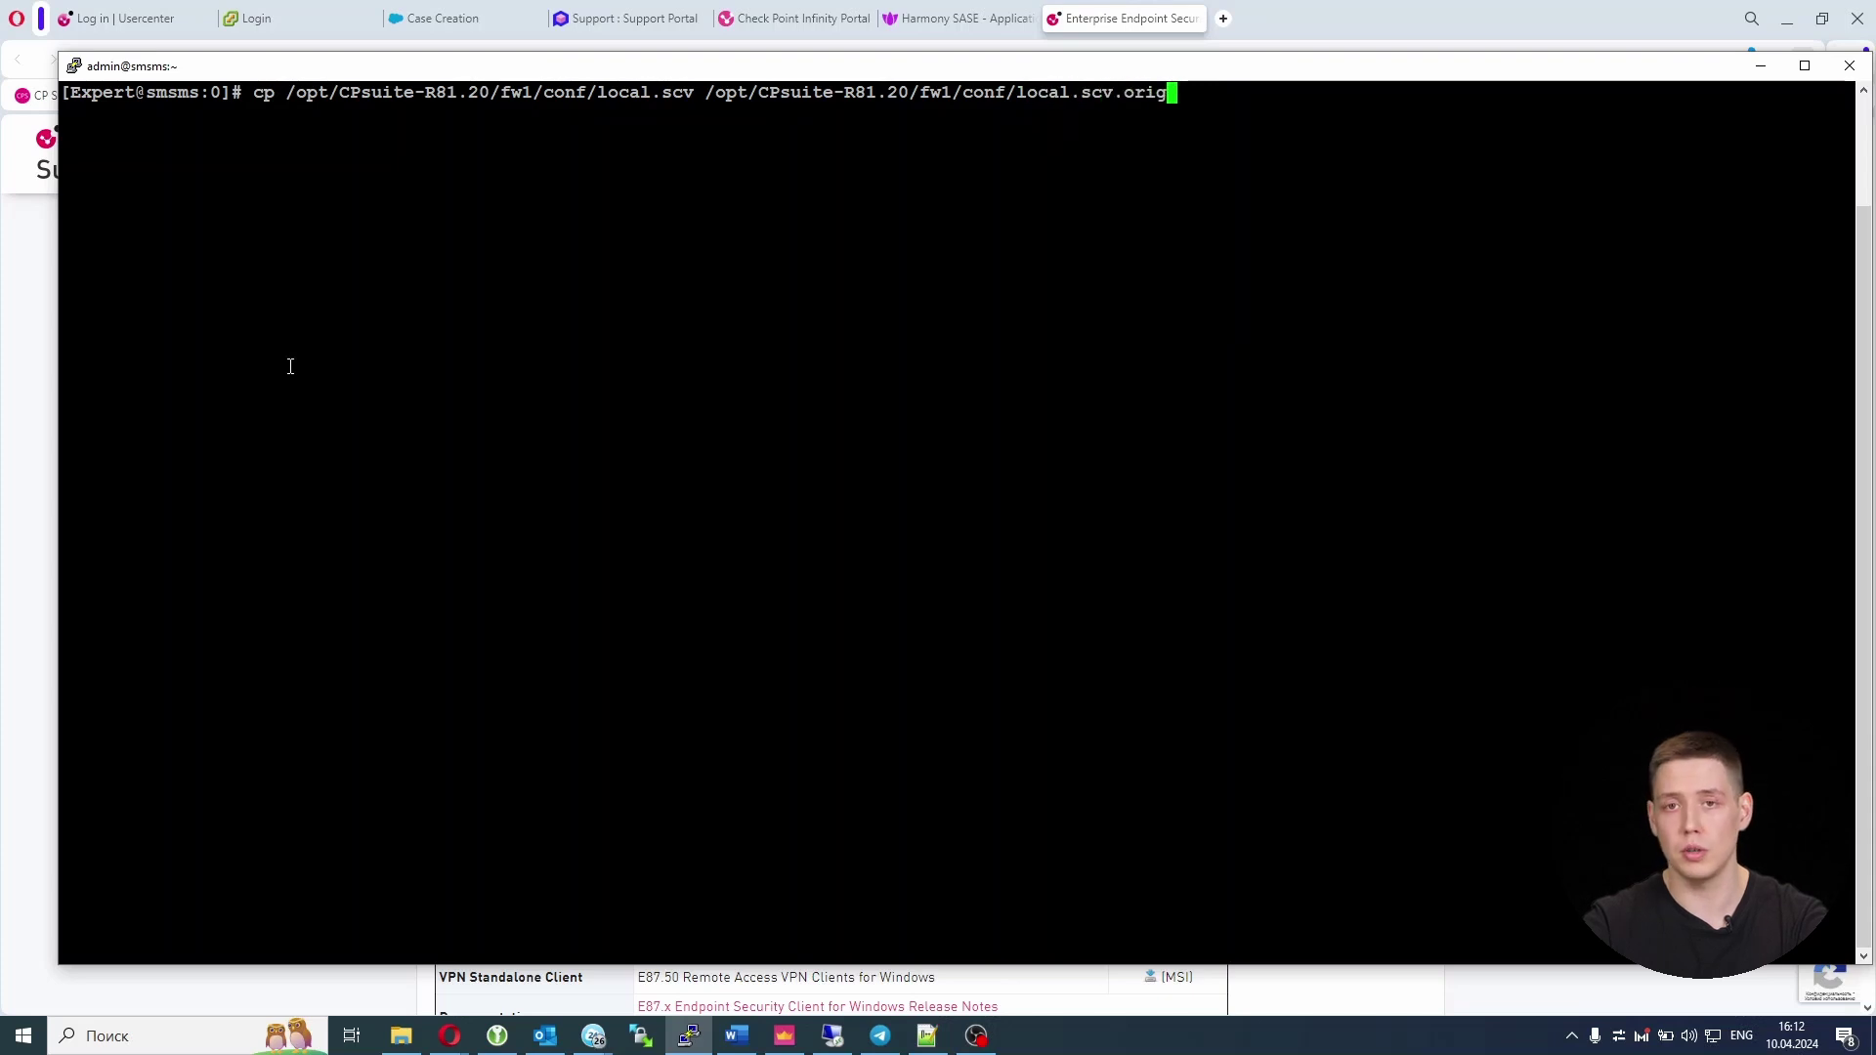
{"action": "key", "text": "Return"}
Open $FWDIR/conf/local.scv in vi, choosing to edit despite the swap file, and find the RegMonitor section
{"action": "type", "text": "vi $FWDIR/con"}
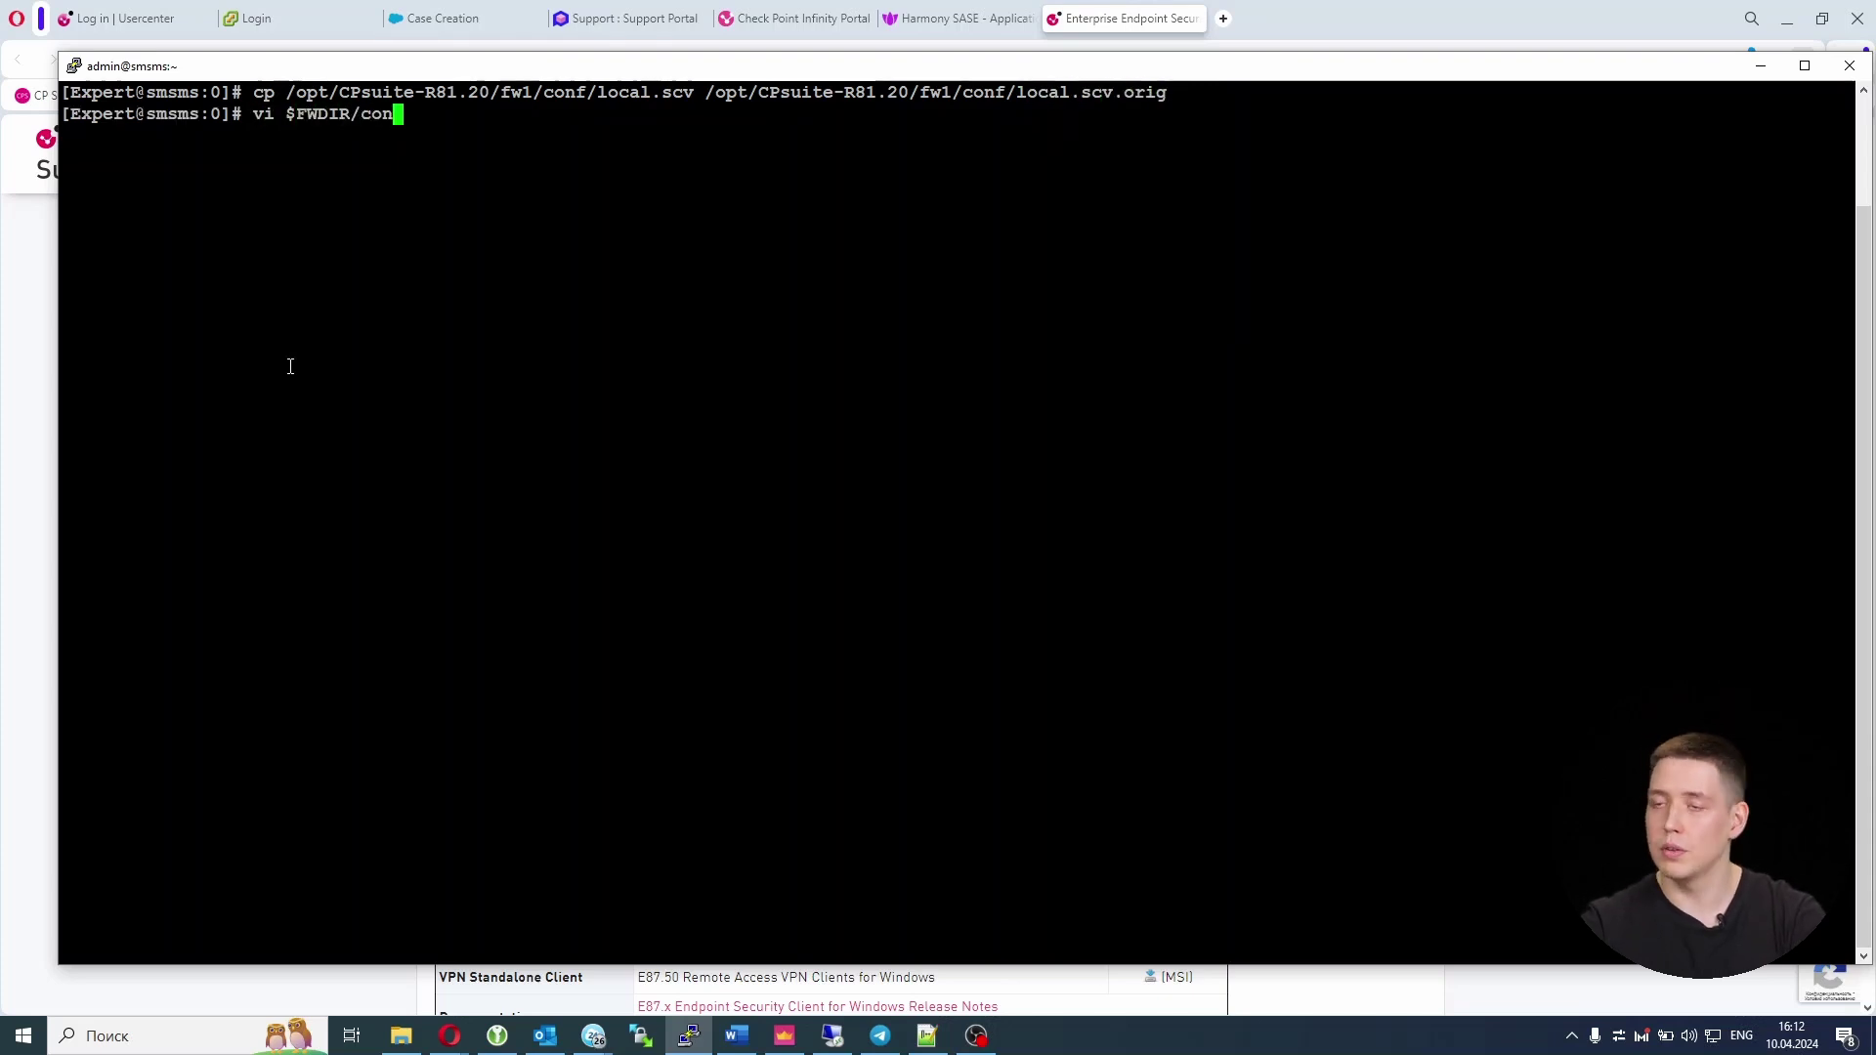
{"action": "key", "text": "Tab"}
{"action": "type", "text": "local"}
{"action": "key", "text": "Tab"}
{"action": "key", "text": "Return"}
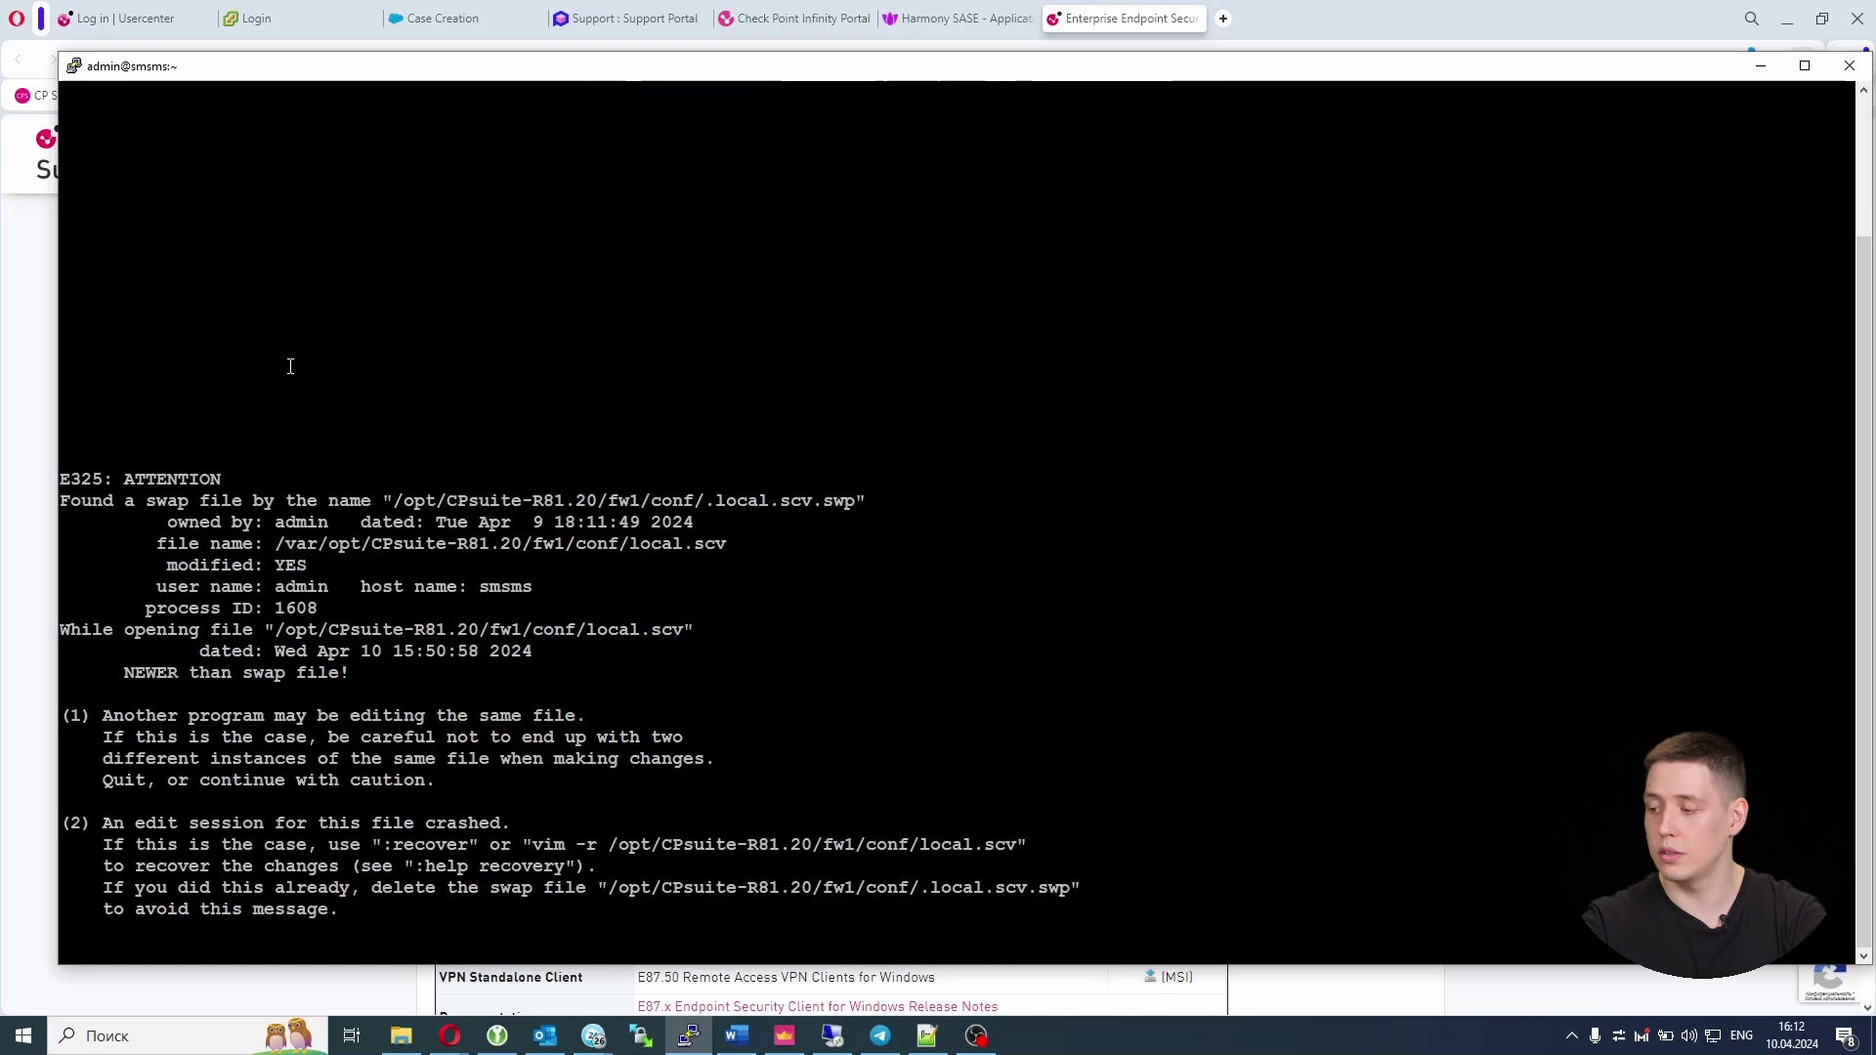
{"action": "type", "text": "e/Re"}
{"action": "key", "text": "Return"}
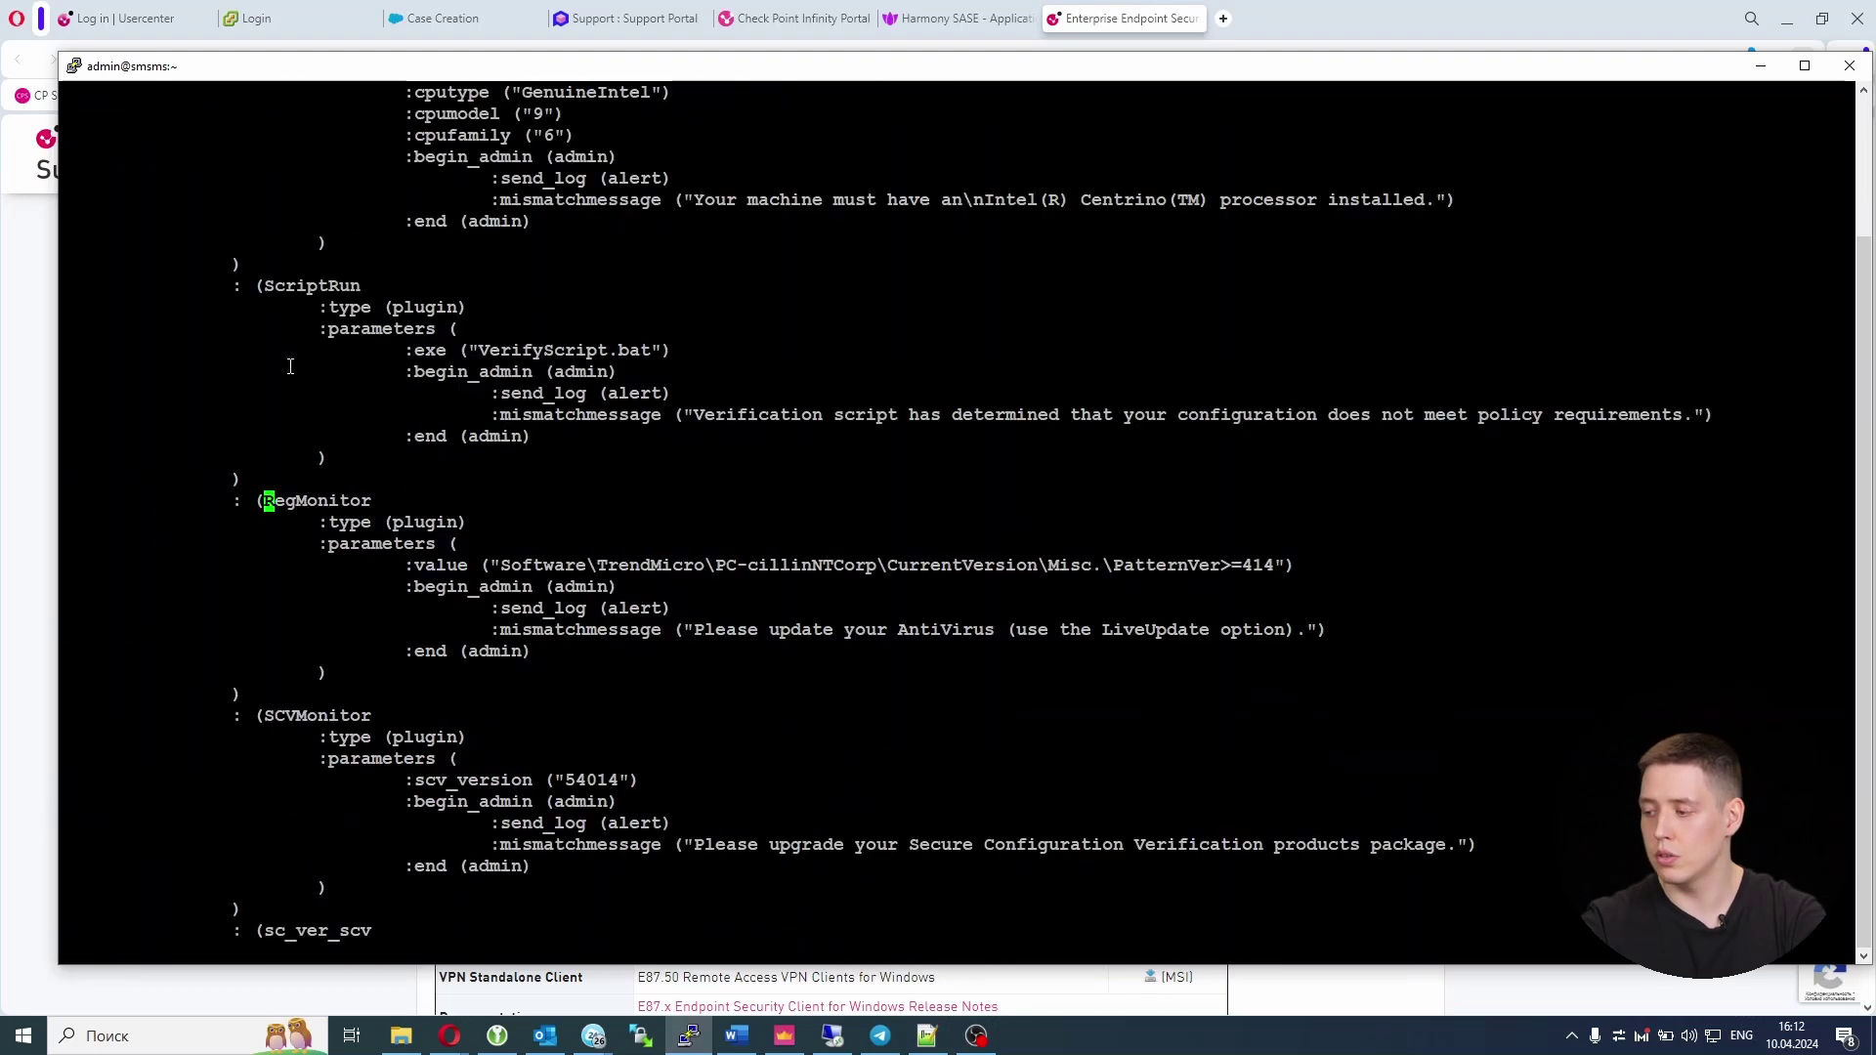
Replace RegMonitor's value line with :string ("HKEY_LOCAL_MACHINE\SOFTWARE\Wow6432Node\CheckPoint\TRAC\client_sub_type=EndpointSecurityIntegrated")
{"action": "key", "text": "d"}
{"action": "key", "text": "d"}
{"action": "key", "text": "shift+o"}
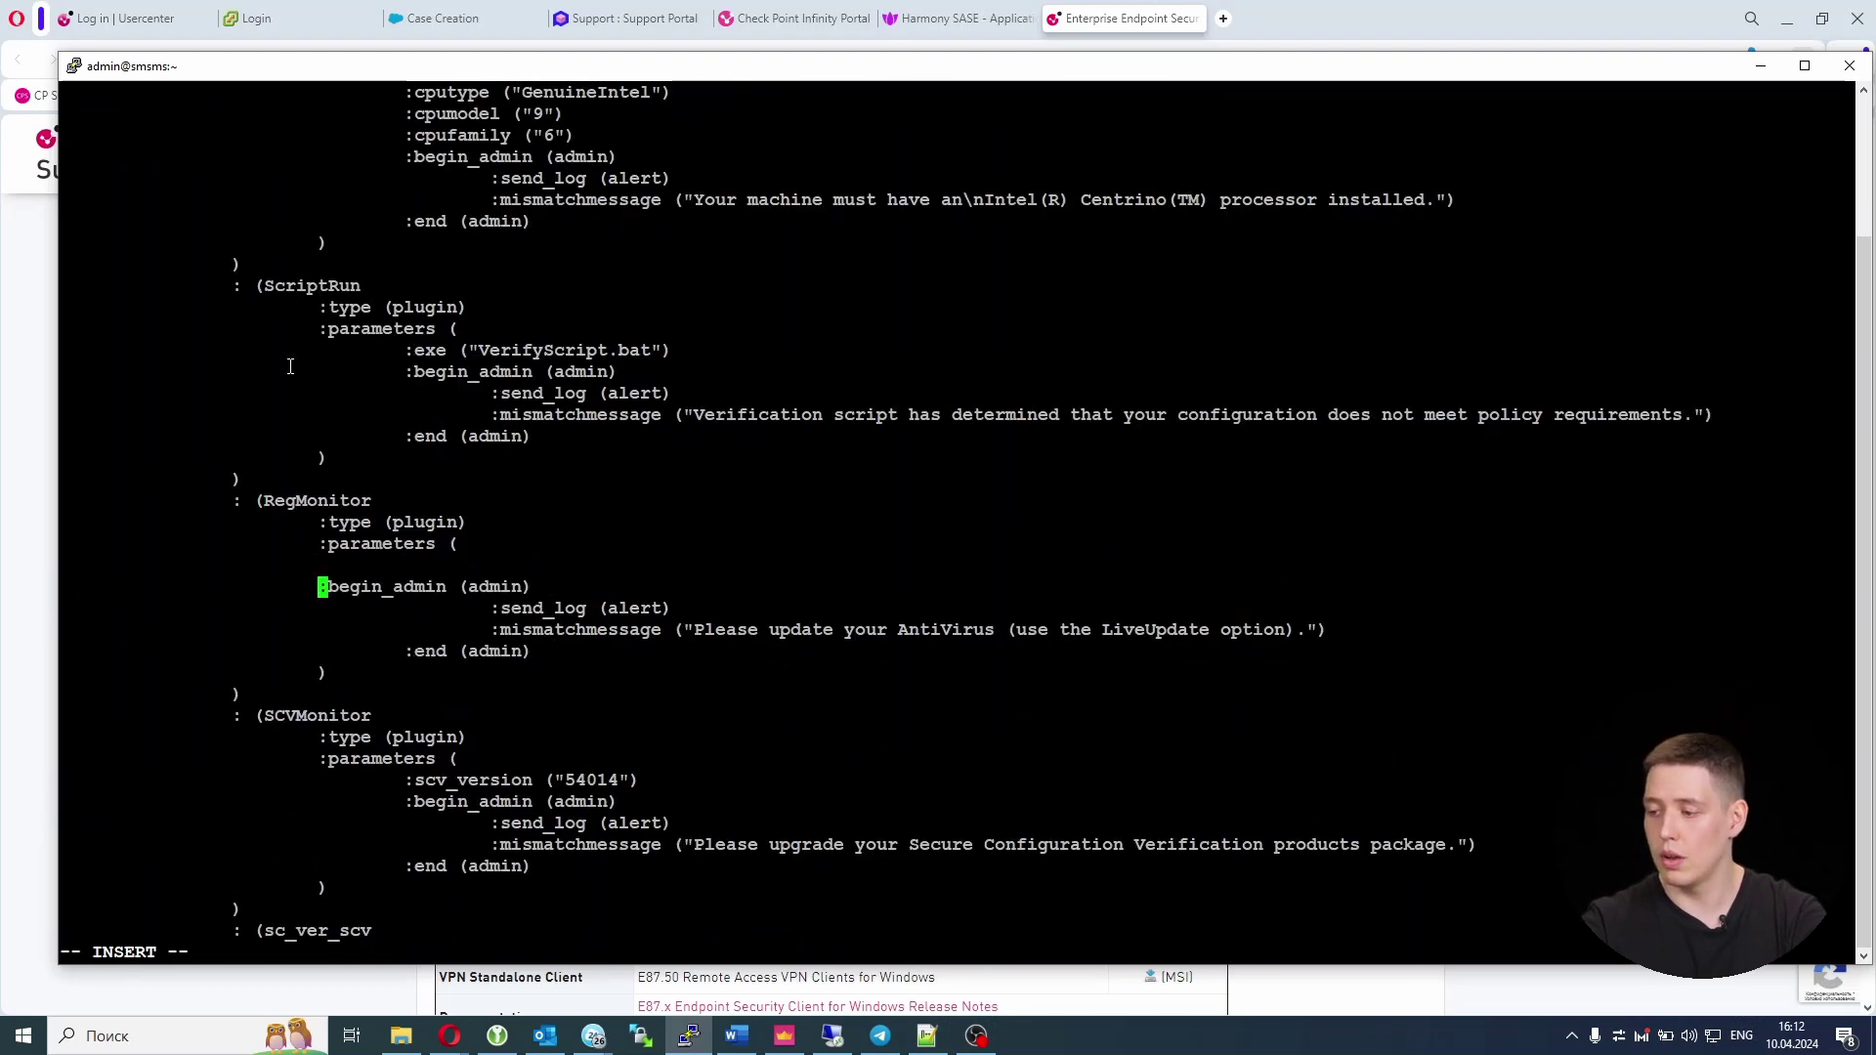
{"action": "right_click", "coordinate": [426, 563]}
Replace RegMonitor's mismatchmessage text with "Access denied. You must use the Harmony Endpoint client."
{"action": "key", "text": "alt+Tab"}
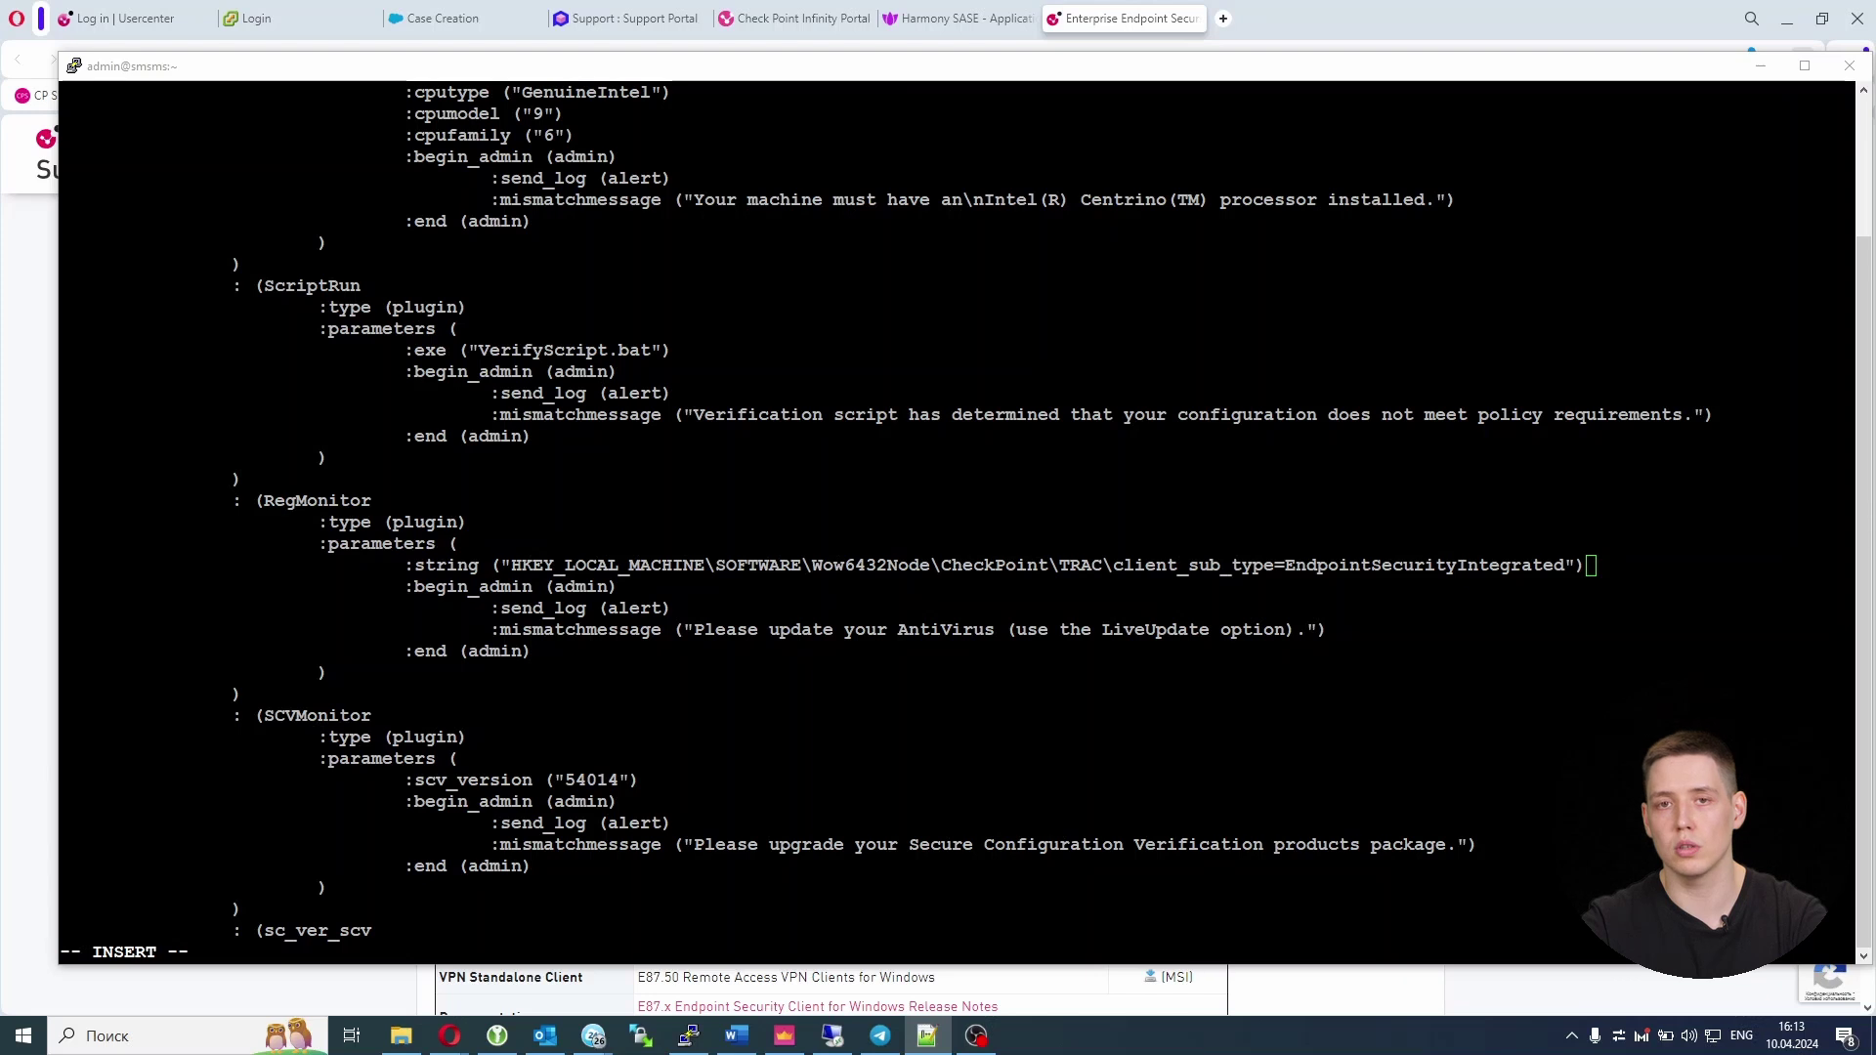
{"action": "left_click", "coordinate": [902, 555]}
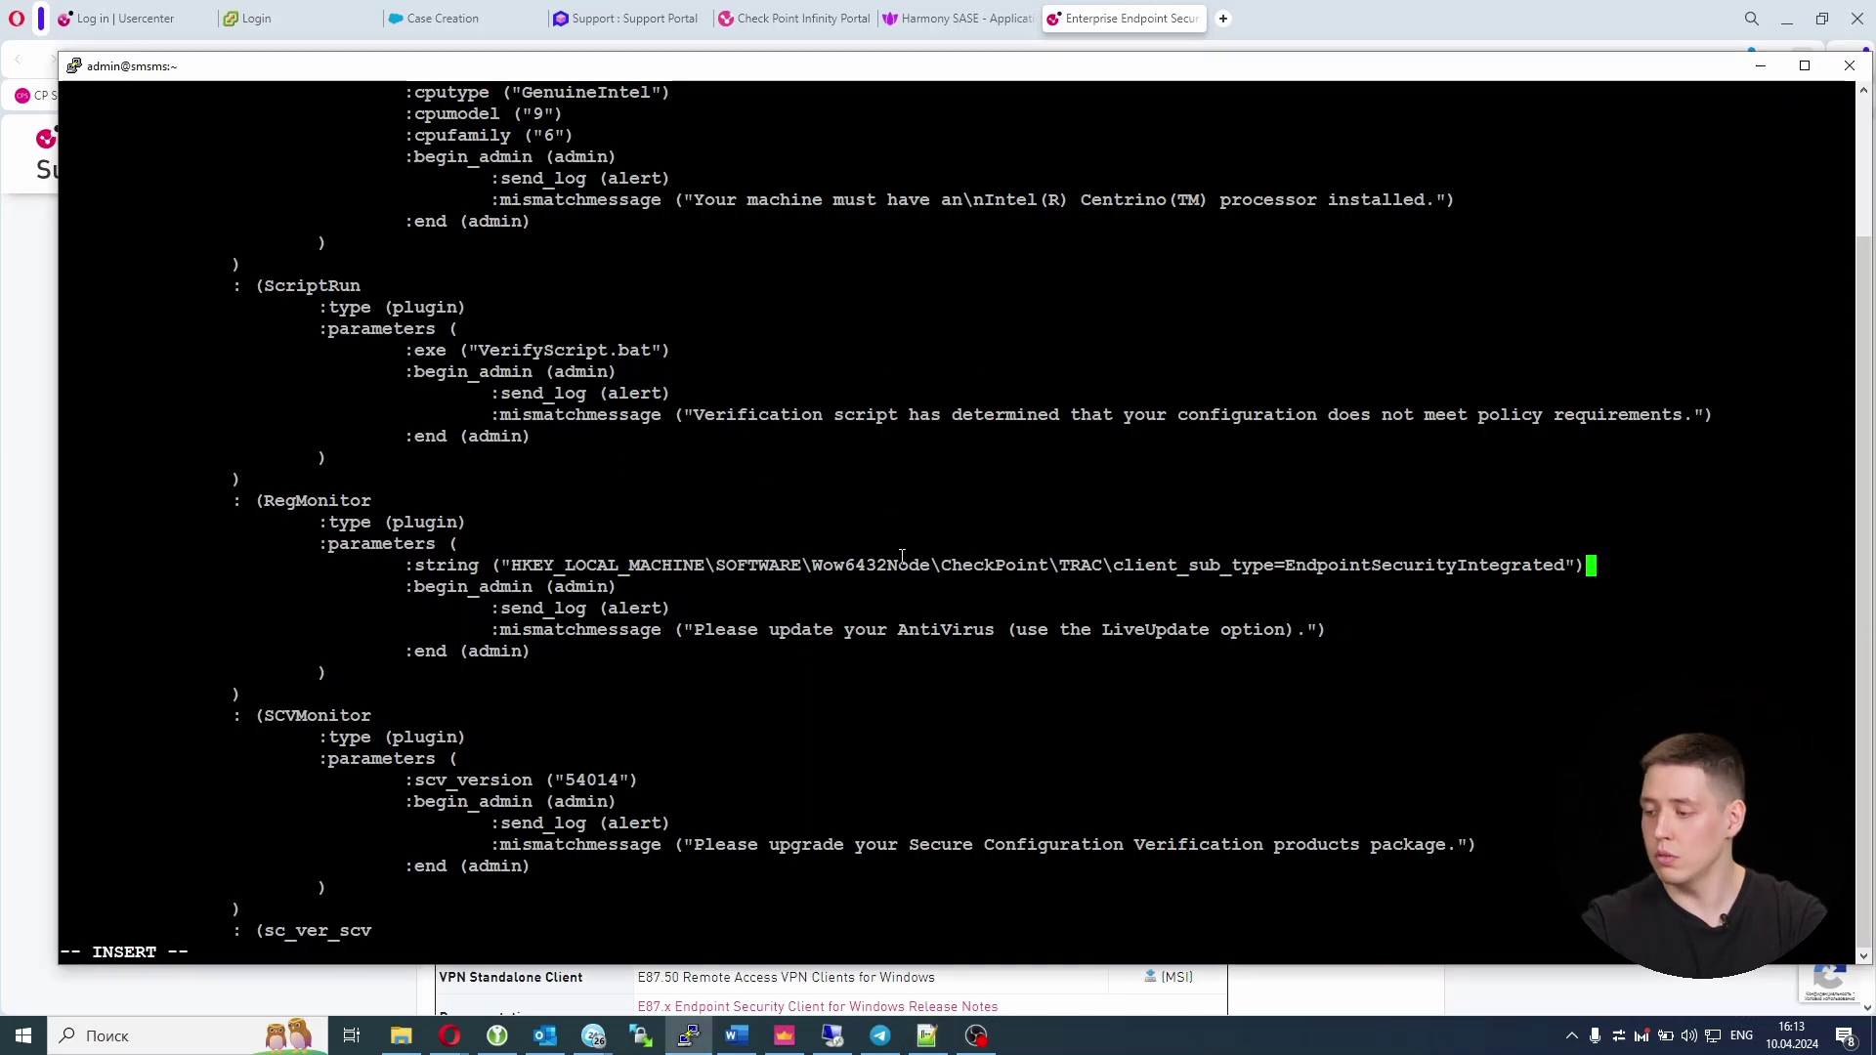
{"action": "key", "text": "Down"}
{"action": "key", "text": "Down"}
{"action": "key", "text": "Down"}
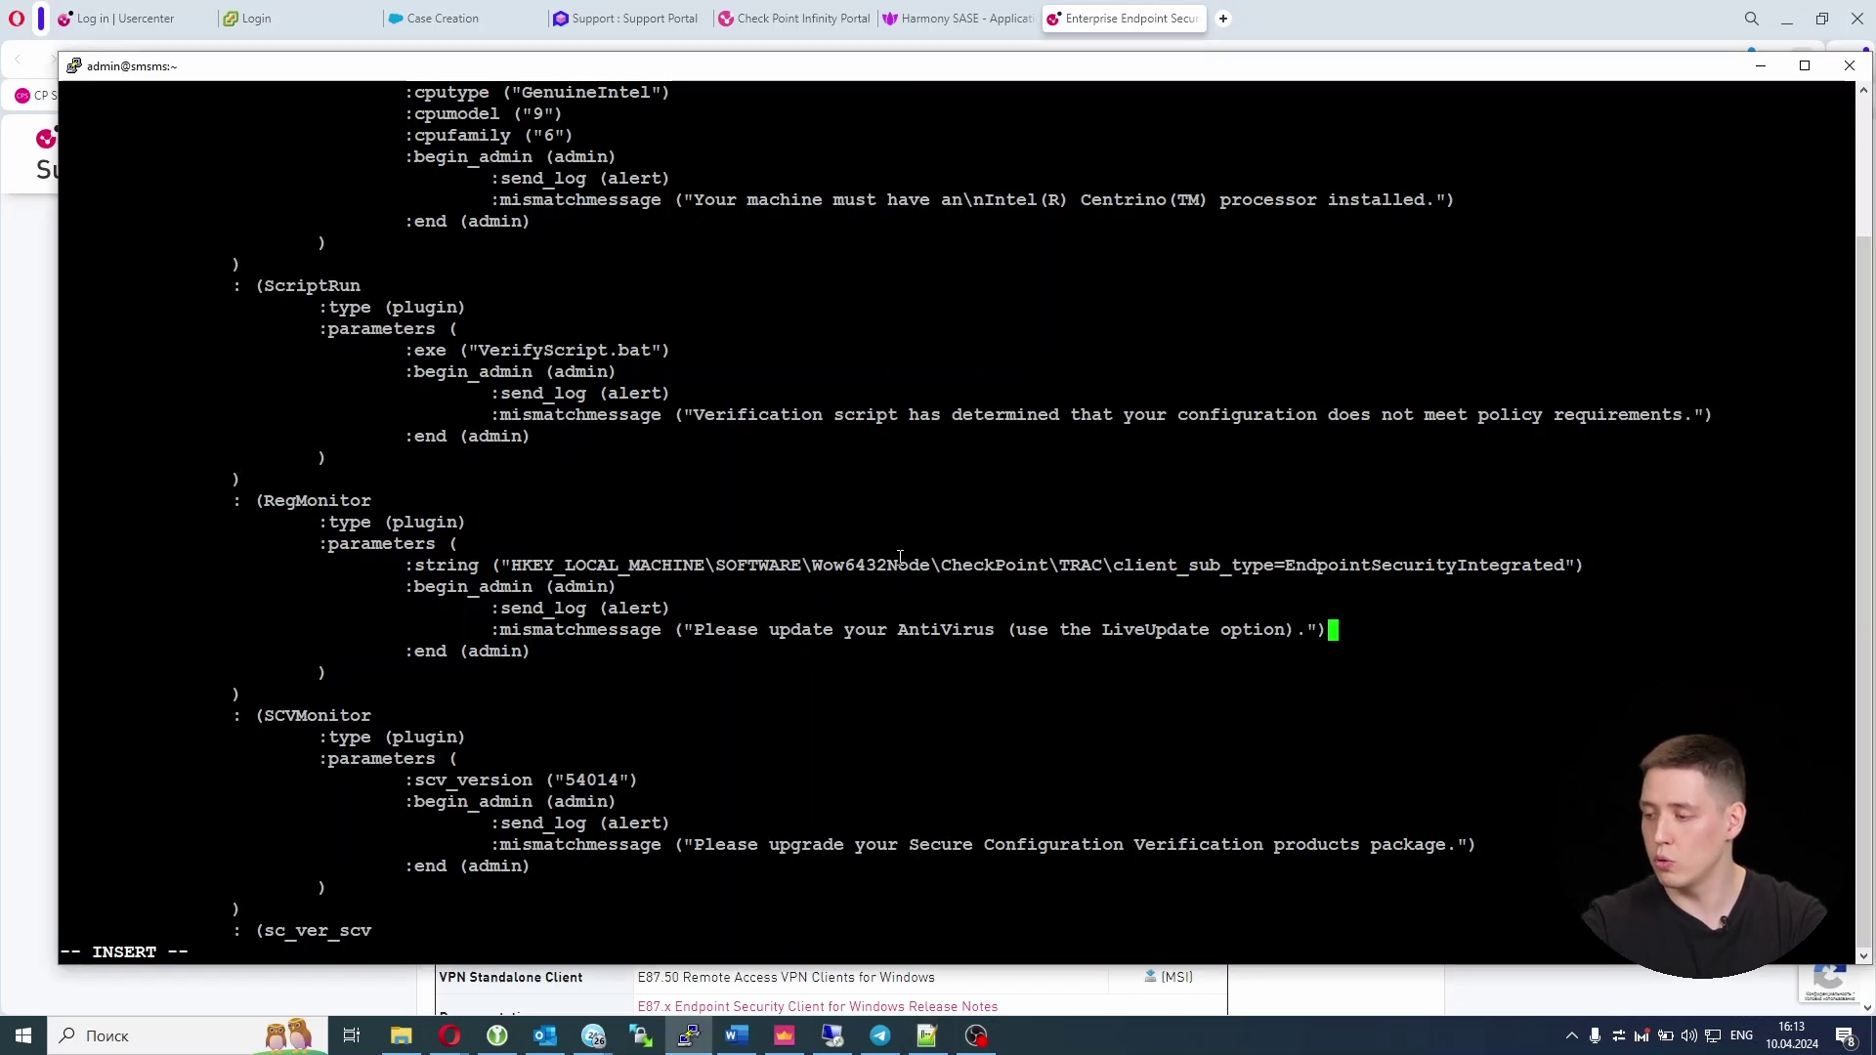
{"action": "key", "text": "BackSpace"}
{"action": "key", "text": "BackSpace"}
{"action": "key", "text": "BackSpace"}
{"action": "key", "text": "BackSpace"}
{"action": "key", "text": "BackSpace"}
{"action": "key", "text": "BackSpace"}
{"action": "key", "text": "BackSpace"}
{"action": "key", "text": "BackSpace"}
{"action": "key", "text": "BackSpace"}
{"action": "key", "text": "BackSpace"}
{"action": "key", "text": "BackSpace"}
{"action": "key", "text": "BackSpace"}
{"action": "key", "text": "BackSpace"}
{"action": "key", "text": "BackSpace"}
{"action": "key", "text": "BackSpace"}
{"action": "key", "text": "BackSpace"}
{"action": "key", "text": "BackSpace"}
{"action": "key", "text": "BackSpace"}
{"action": "key", "text": "BackSpace"}
{"action": "key", "text": "BackSpace"}
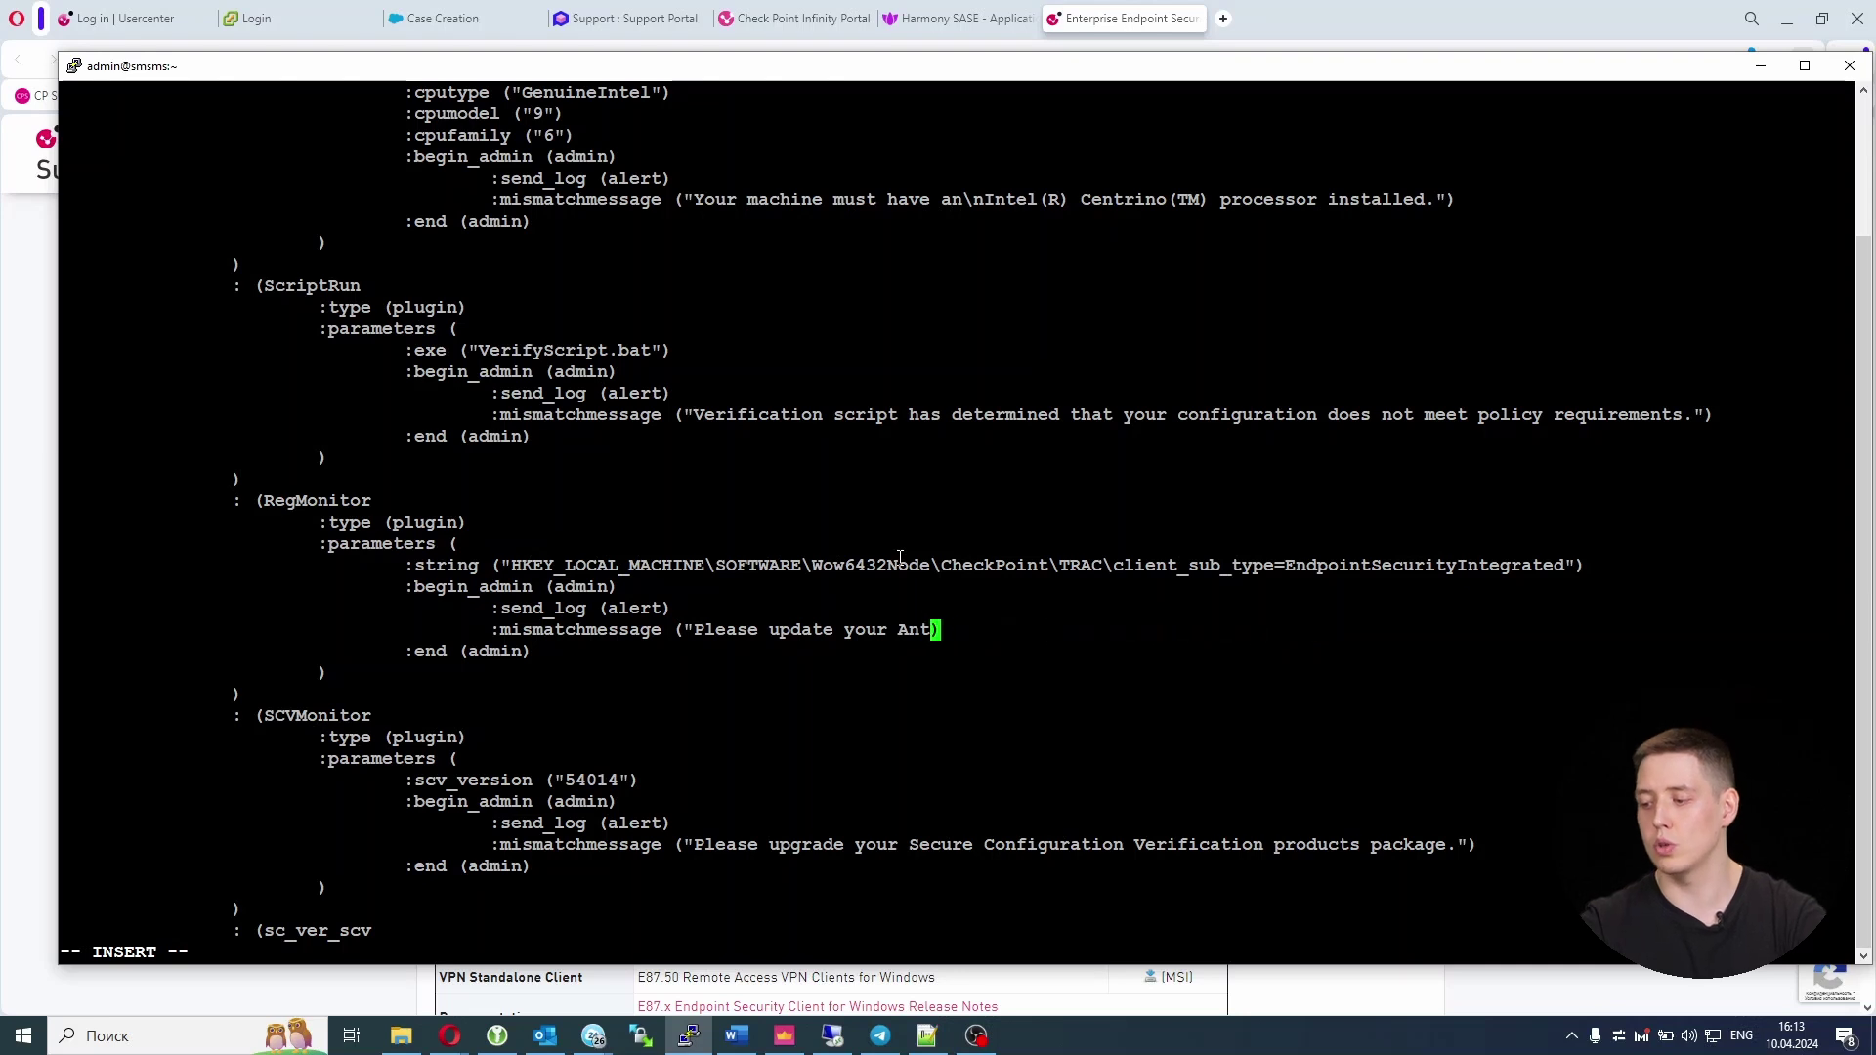
{"action": "key", "text": "BackSpace"}
{"action": "key", "text": "BackSpace"}
{"action": "key", "text": "BackSpace"}
{"action": "key", "text": "BackSpace"}
{"action": "key", "text": "BackSpace"}
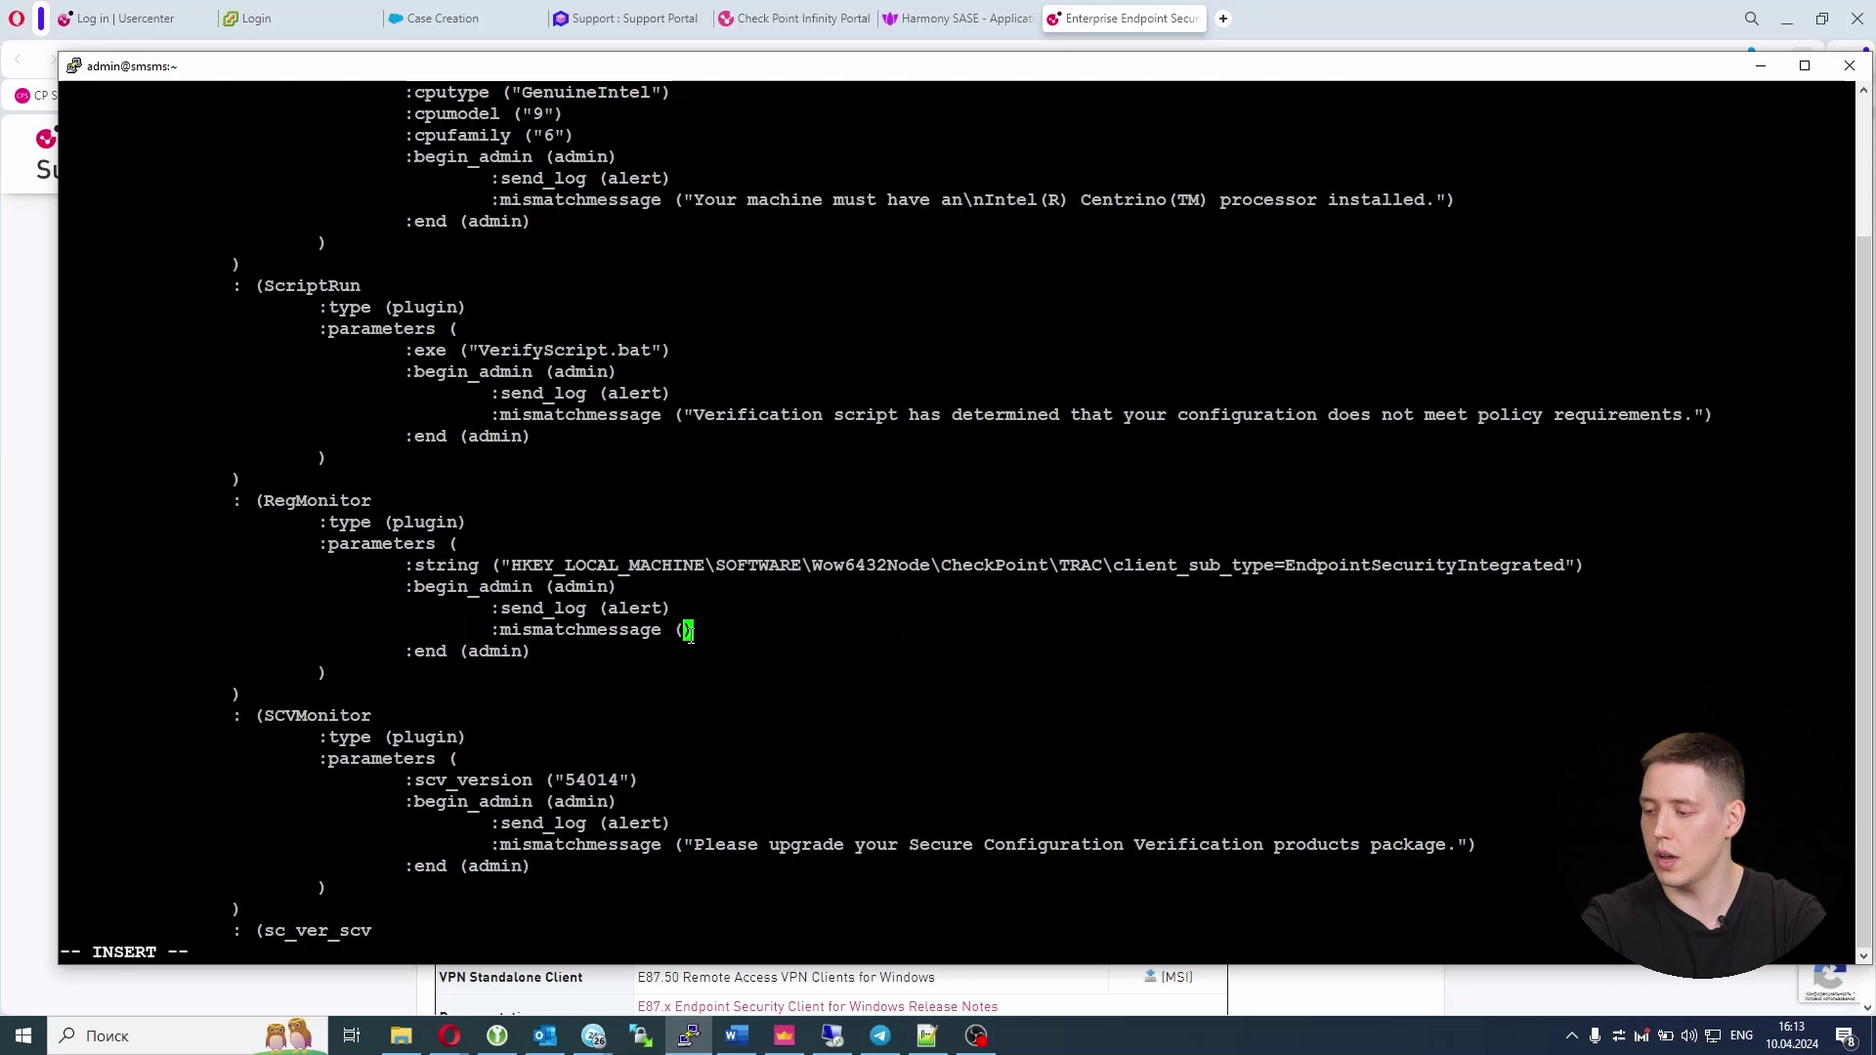
{"action": "right_click", "coordinate": [690, 635]}
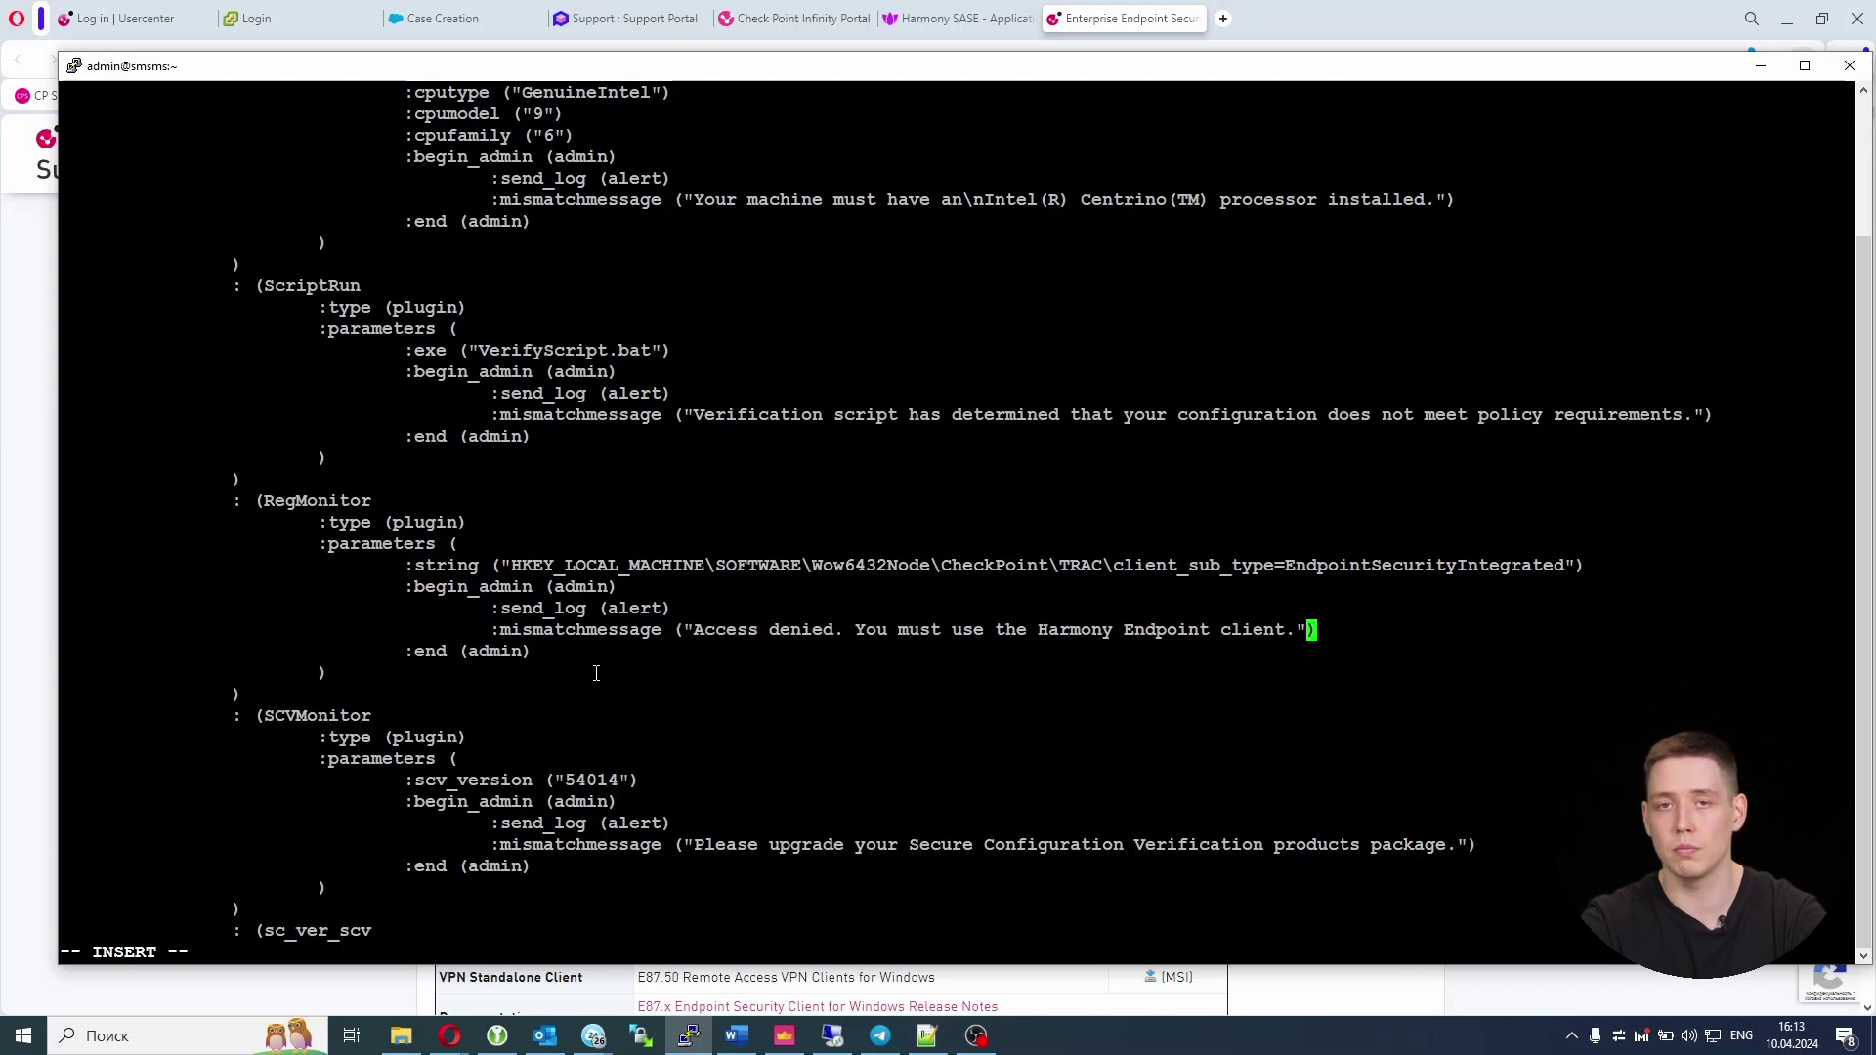
Add the line ": (RegMonitor)" inside the empty SCVPolicy block of local.scv
{"action": "key", "text": "Down"}
{"action": "key", "text": "Down"}
{"action": "key", "text": "Down"}
{"action": "key", "text": "Down"}
{"action": "key", "text": "Down"}
{"action": "key", "text": "Down"}
{"action": "key", "text": "Down"}
{"action": "key", "text": "Down"}
{"action": "key", "text": "Down"}
{"action": "key", "text": "Down"}
{"action": "key", "text": "Down"}
{"action": "key", "text": "Down"}
{"action": "key", "text": "Down"}
{"action": "key", "text": "Down"}
{"action": "key", "text": "Down"}
{"action": "key", "text": "Down"}
{"action": "key", "text": "Down"}
{"action": "key", "text": "Down"}
{"action": "key", "text": "Down"}
{"action": "key", "text": "Down"}
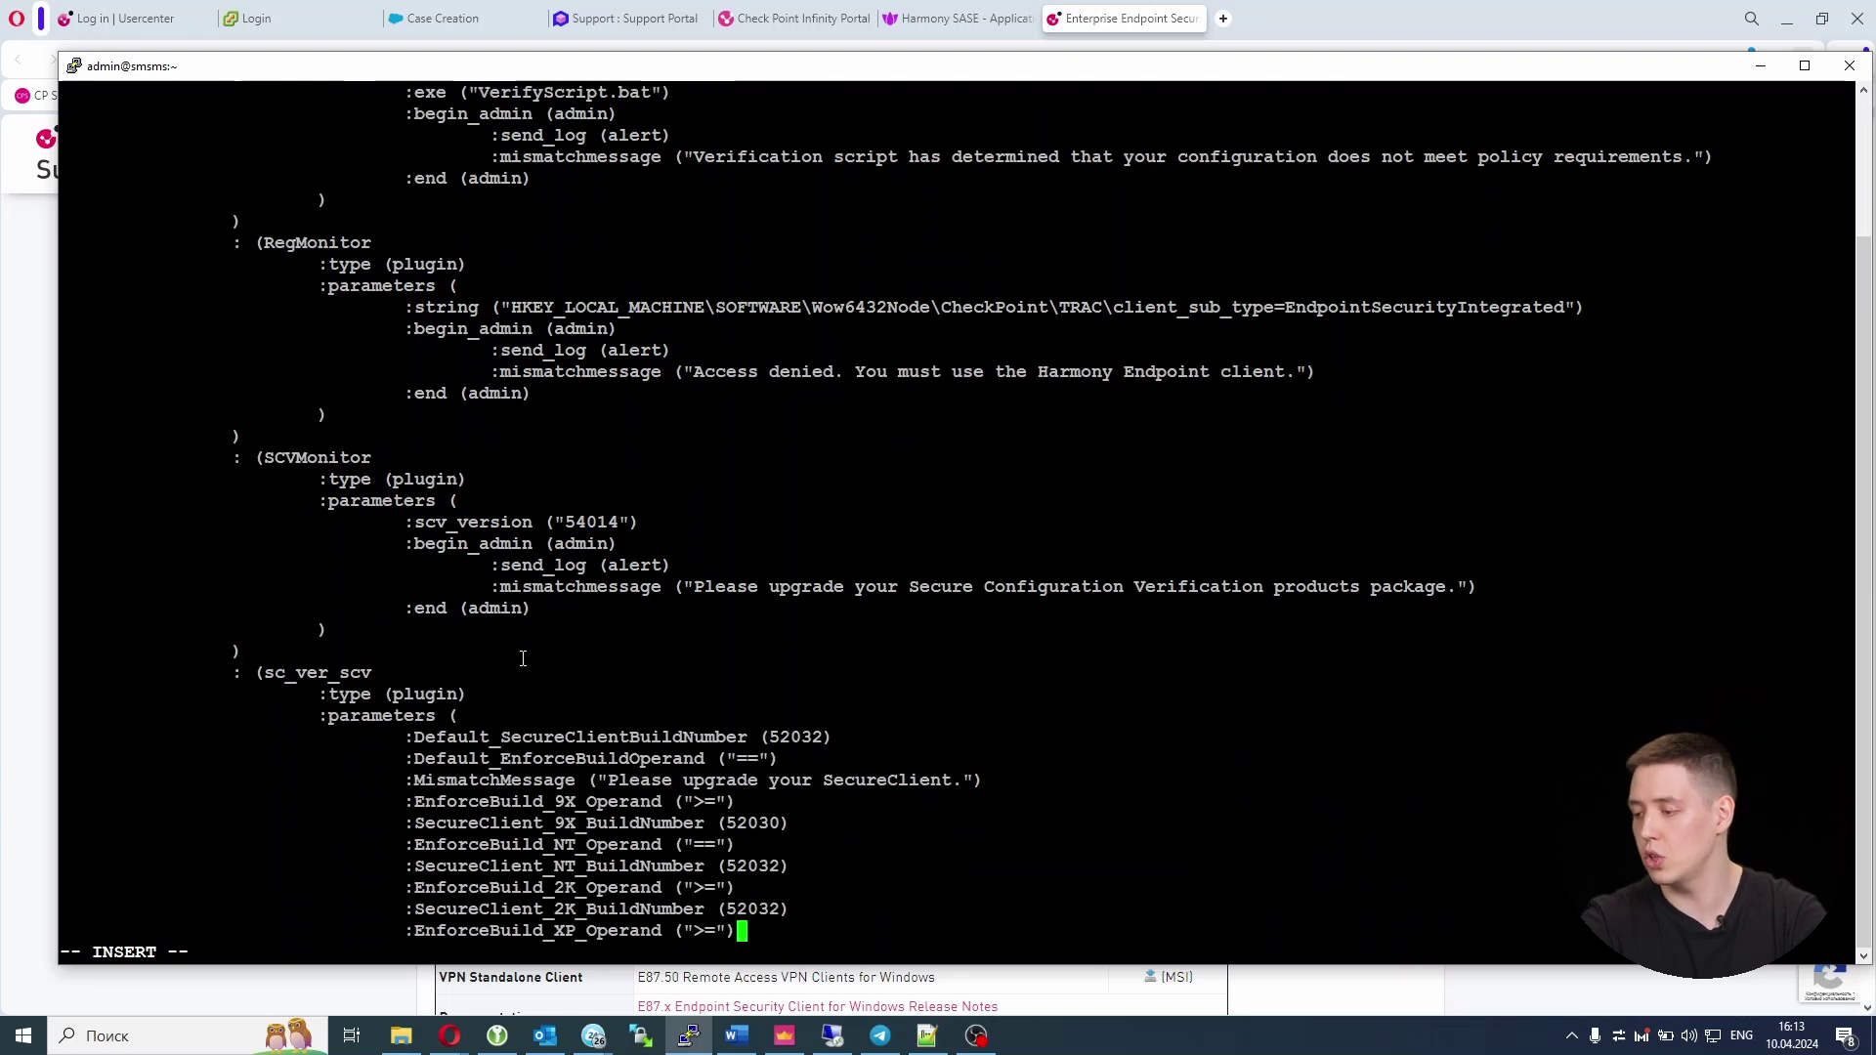
{"action": "key", "text": "Up"}
{"action": "key", "text": "Up"}
{"action": "key", "text": "Up"}
{"action": "key", "text": "Up"}
{"action": "key", "text": "Up"}
{"action": "key", "text": "Up"}
{"action": "key", "text": "Up"}
{"action": "key", "text": "Up"}
{"action": "key", "text": "Up"}
{"action": "key", "text": "Up"}
{"action": "key", "text": "Up"}
{"action": "key", "text": "Up"}
{"action": "key", "text": "Up"}
{"action": "key", "text": "Up"}
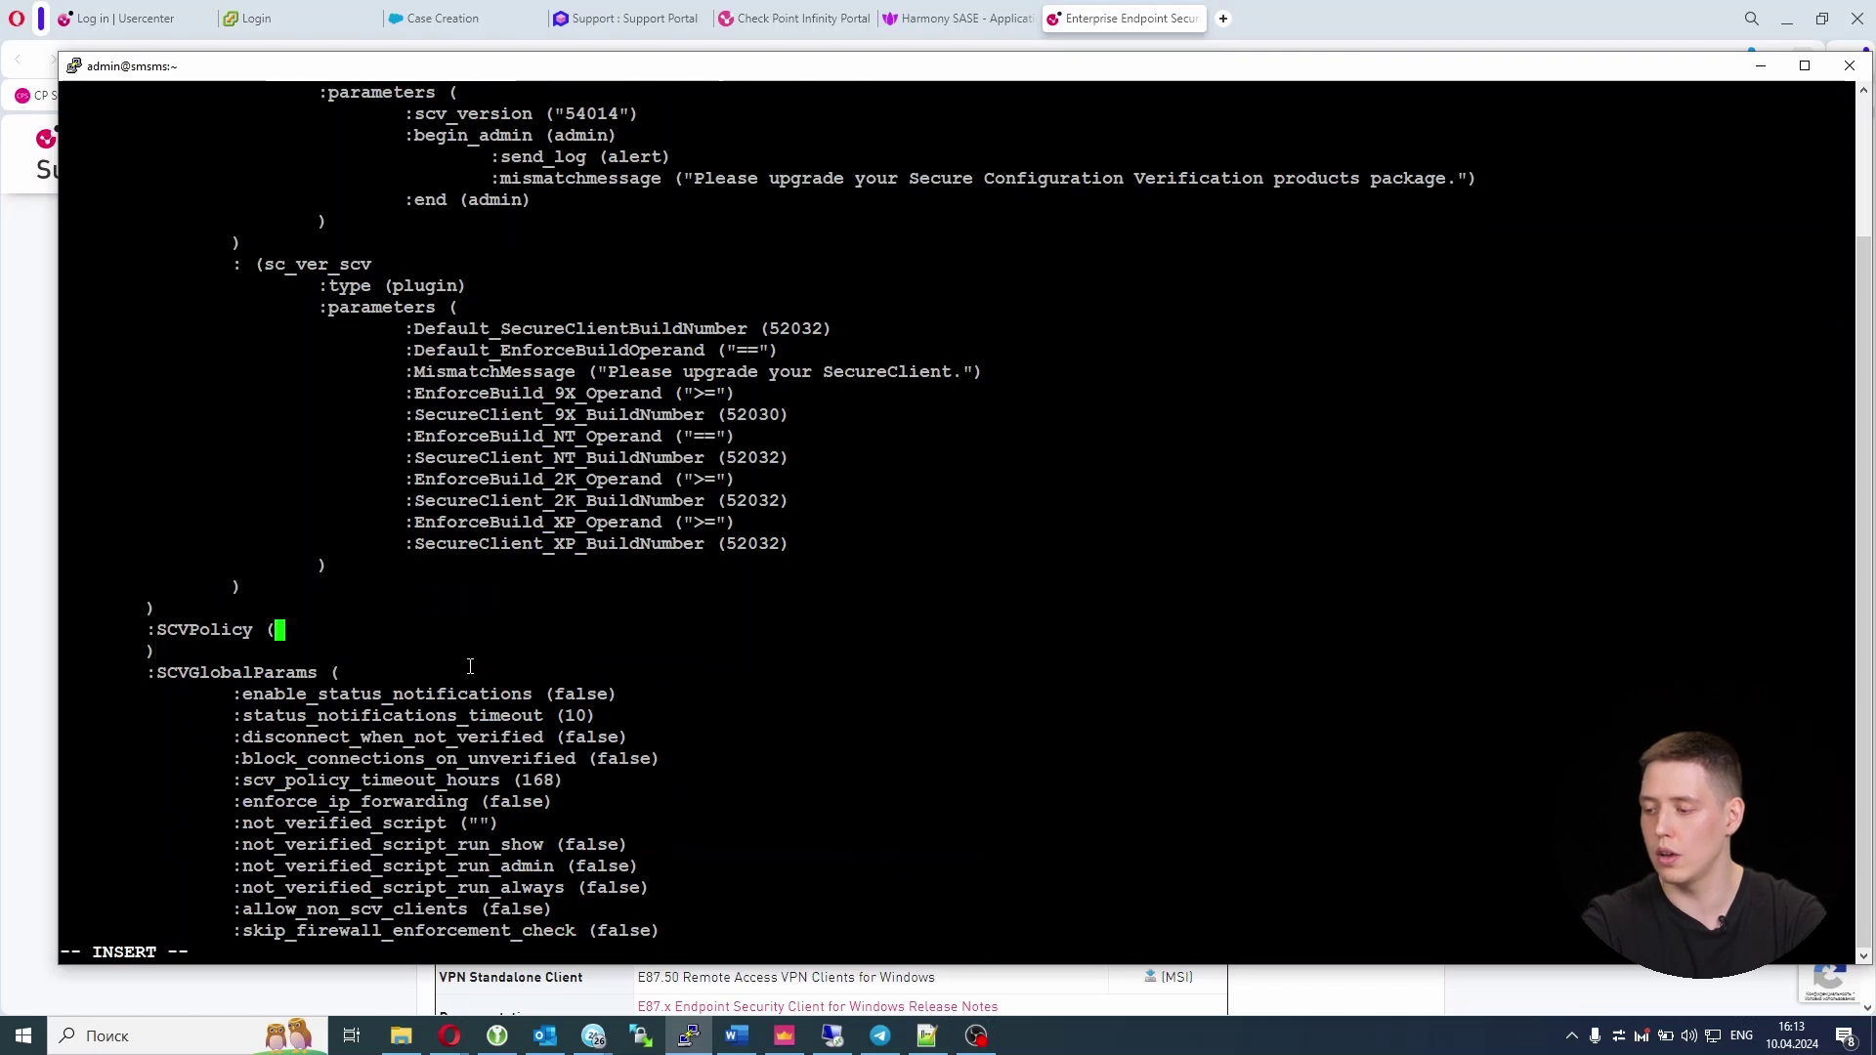
{"action": "key", "text": "Return"}
{"action": "key", "text": "Tab"}
{"action": "key", "text": "alt+Tab"}
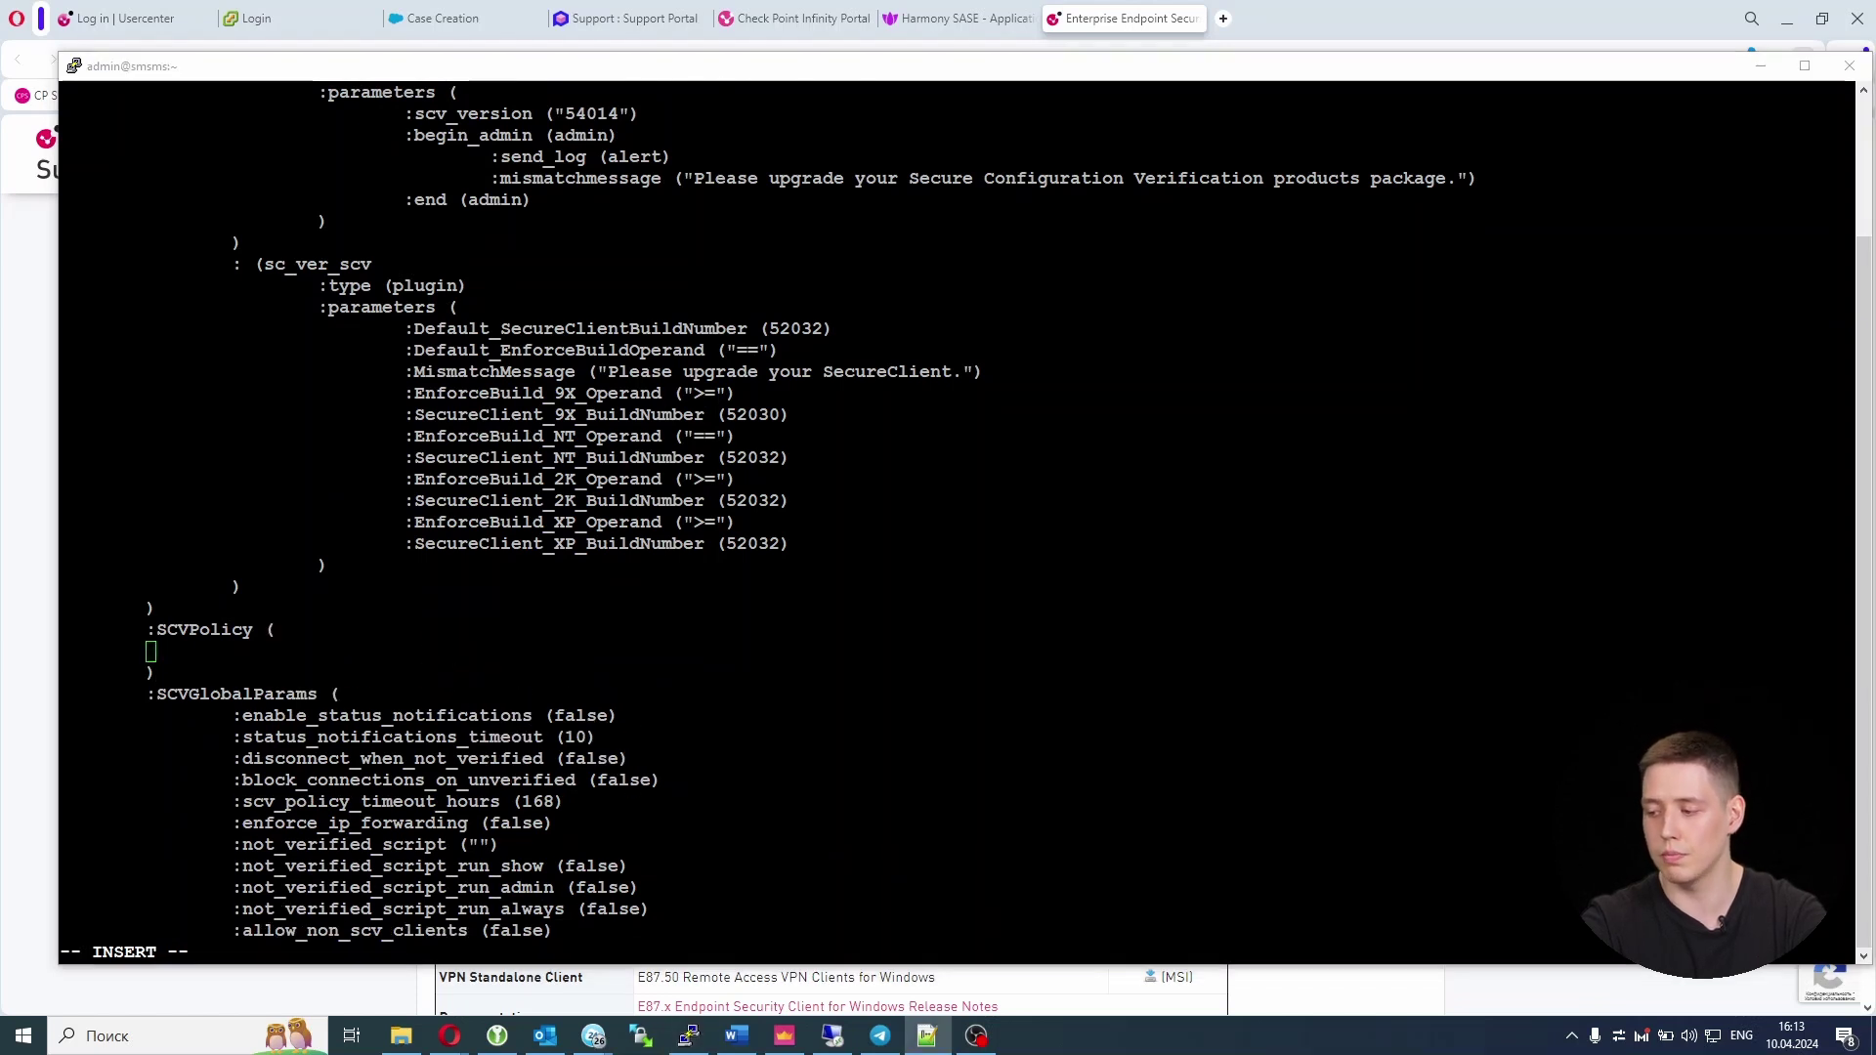
{"action": "key", "text": "alt+Tab"}
{"action": "right_click", "coordinate": [227, 642]}
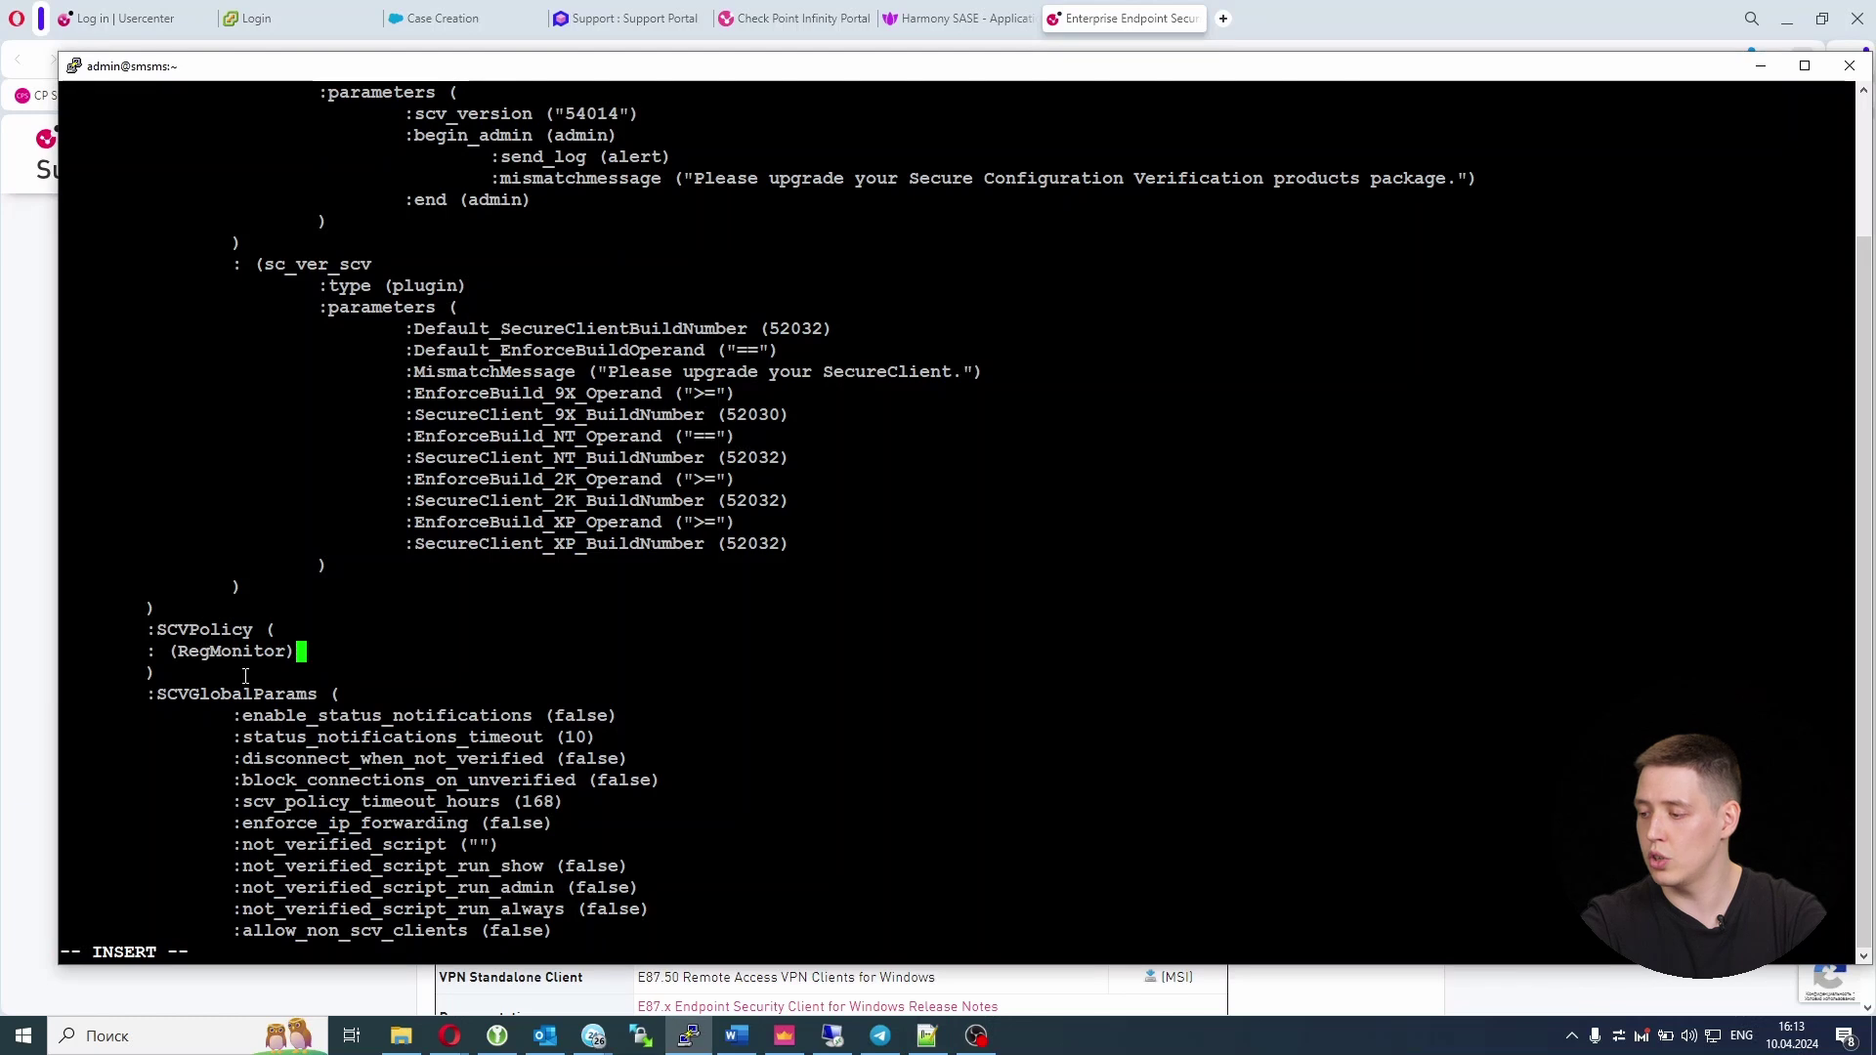
Set disconnect_when_not_verified to true in the SCVGlobalParams section and leave insert mode
{"action": "key", "text": "Right"}
{"action": "key", "text": "Right"}
{"action": "key", "text": "Right"}
{"action": "key", "text": "Right"}
{"action": "key", "text": "Right"}
{"action": "key", "text": "Right"}
{"action": "key", "text": "Right"}
{"action": "key", "text": "Right"}
{"action": "key", "text": "Right"}
{"action": "key", "text": "Right"}
{"action": "key", "text": "Right"}
{"action": "key", "text": "Right"}
{"action": "key", "text": "Right"}
{"action": "key", "text": "Right"}
{"action": "key", "text": "Right"}
{"action": "key", "text": "Right"}
{"action": "key", "text": "Right"}
{"action": "key", "text": "Right"}
{"action": "key", "text": "Right"}
{"action": "key", "text": "Right"}
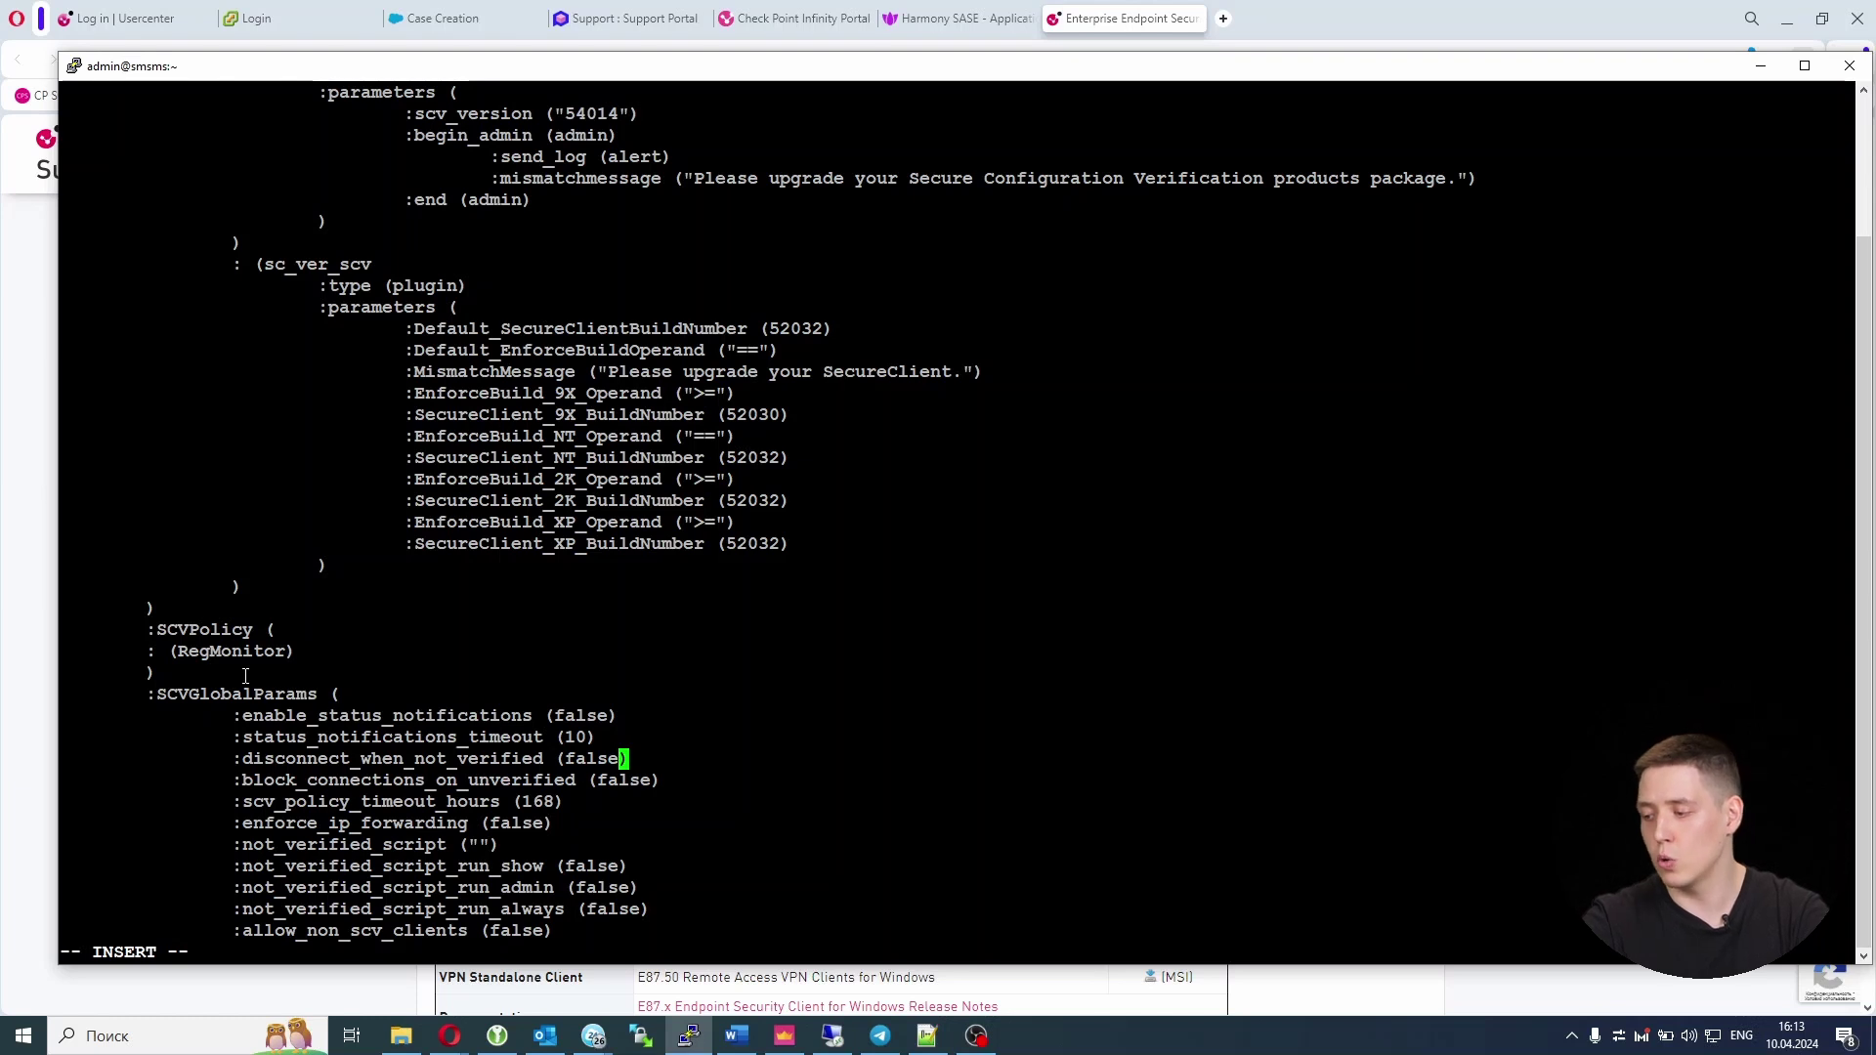
{"action": "key", "text": "BackSpace"}
{"action": "key", "text": "BackSpace"}
{"action": "key", "text": "BackSpace"}
{"action": "key", "text": "BackSpace"}
{"action": "key", "text": "BackSpace"}
{"action": "type", "text": "true"}
{"action": "key", "text": "Escape"}
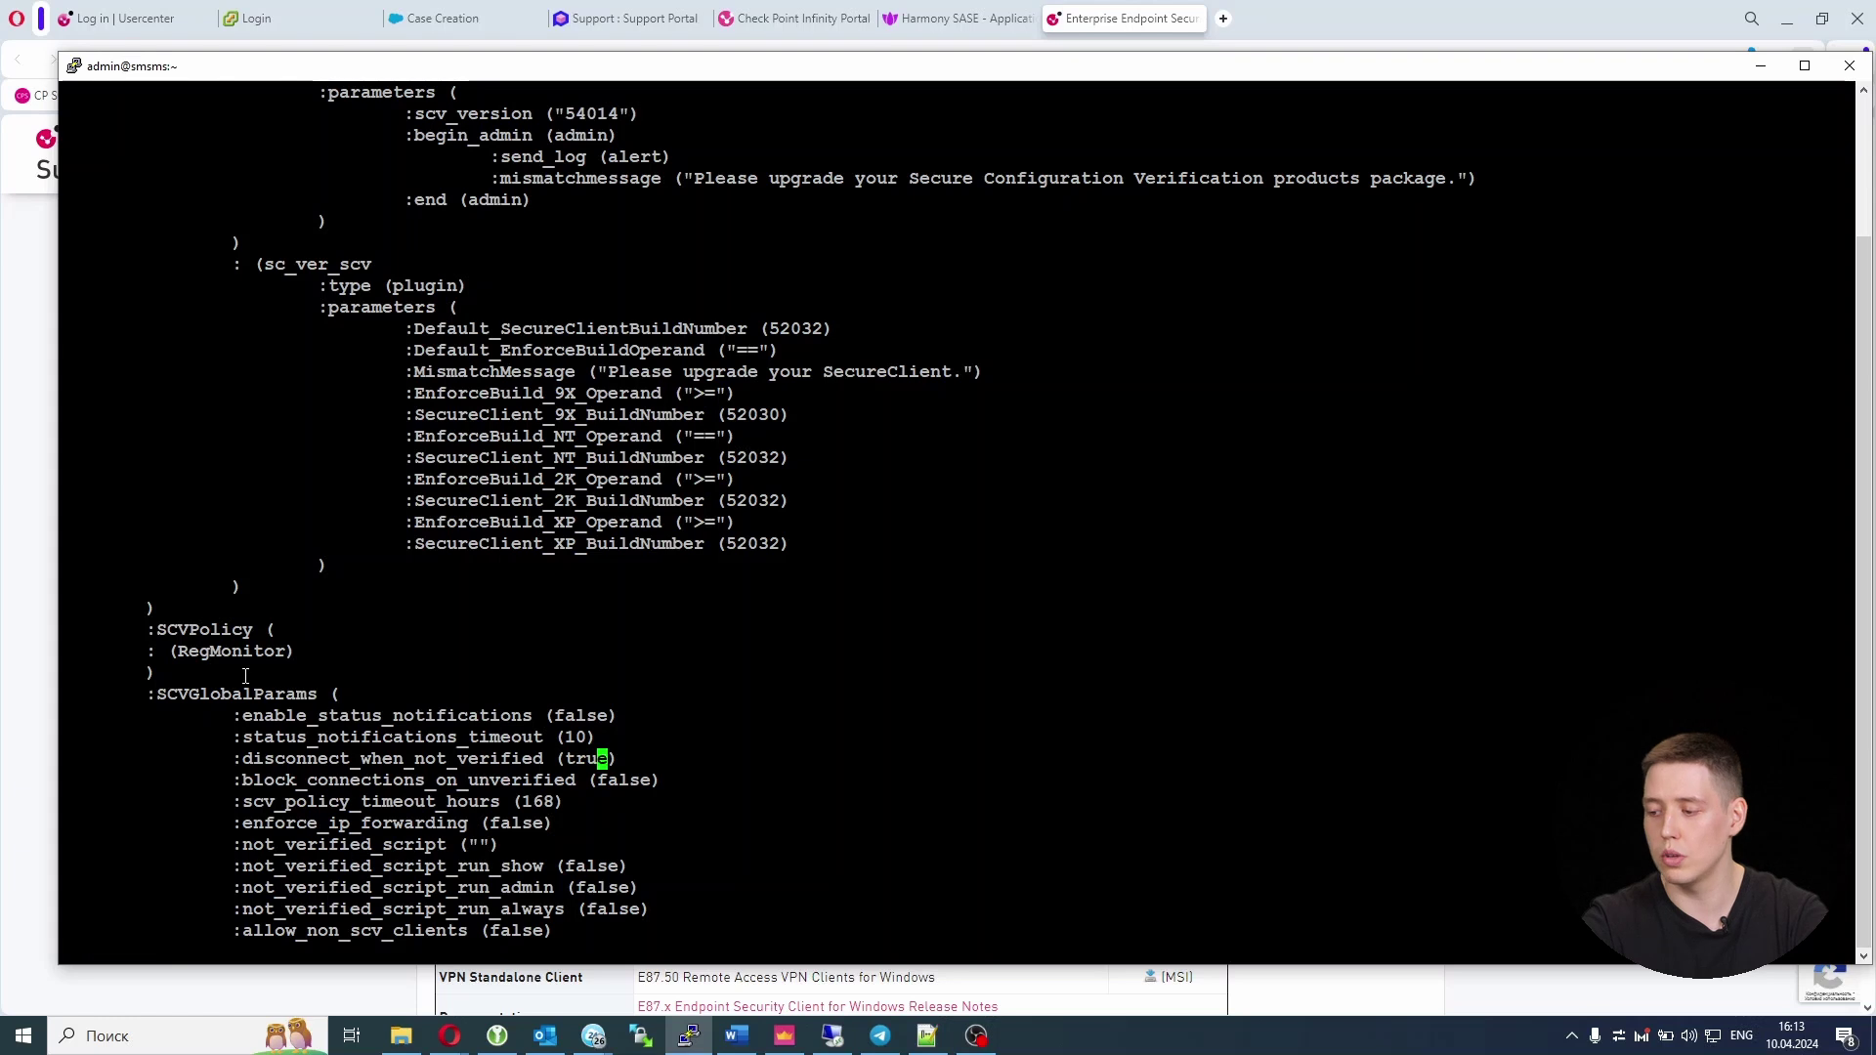
Save local.scv and quit vi, and in SmartConsole install the Standard policy's Access Control and Desktop Security on gateway gww
{"action": "type", "text": ":wq!"}
{"action": "key", "text": "Return"}
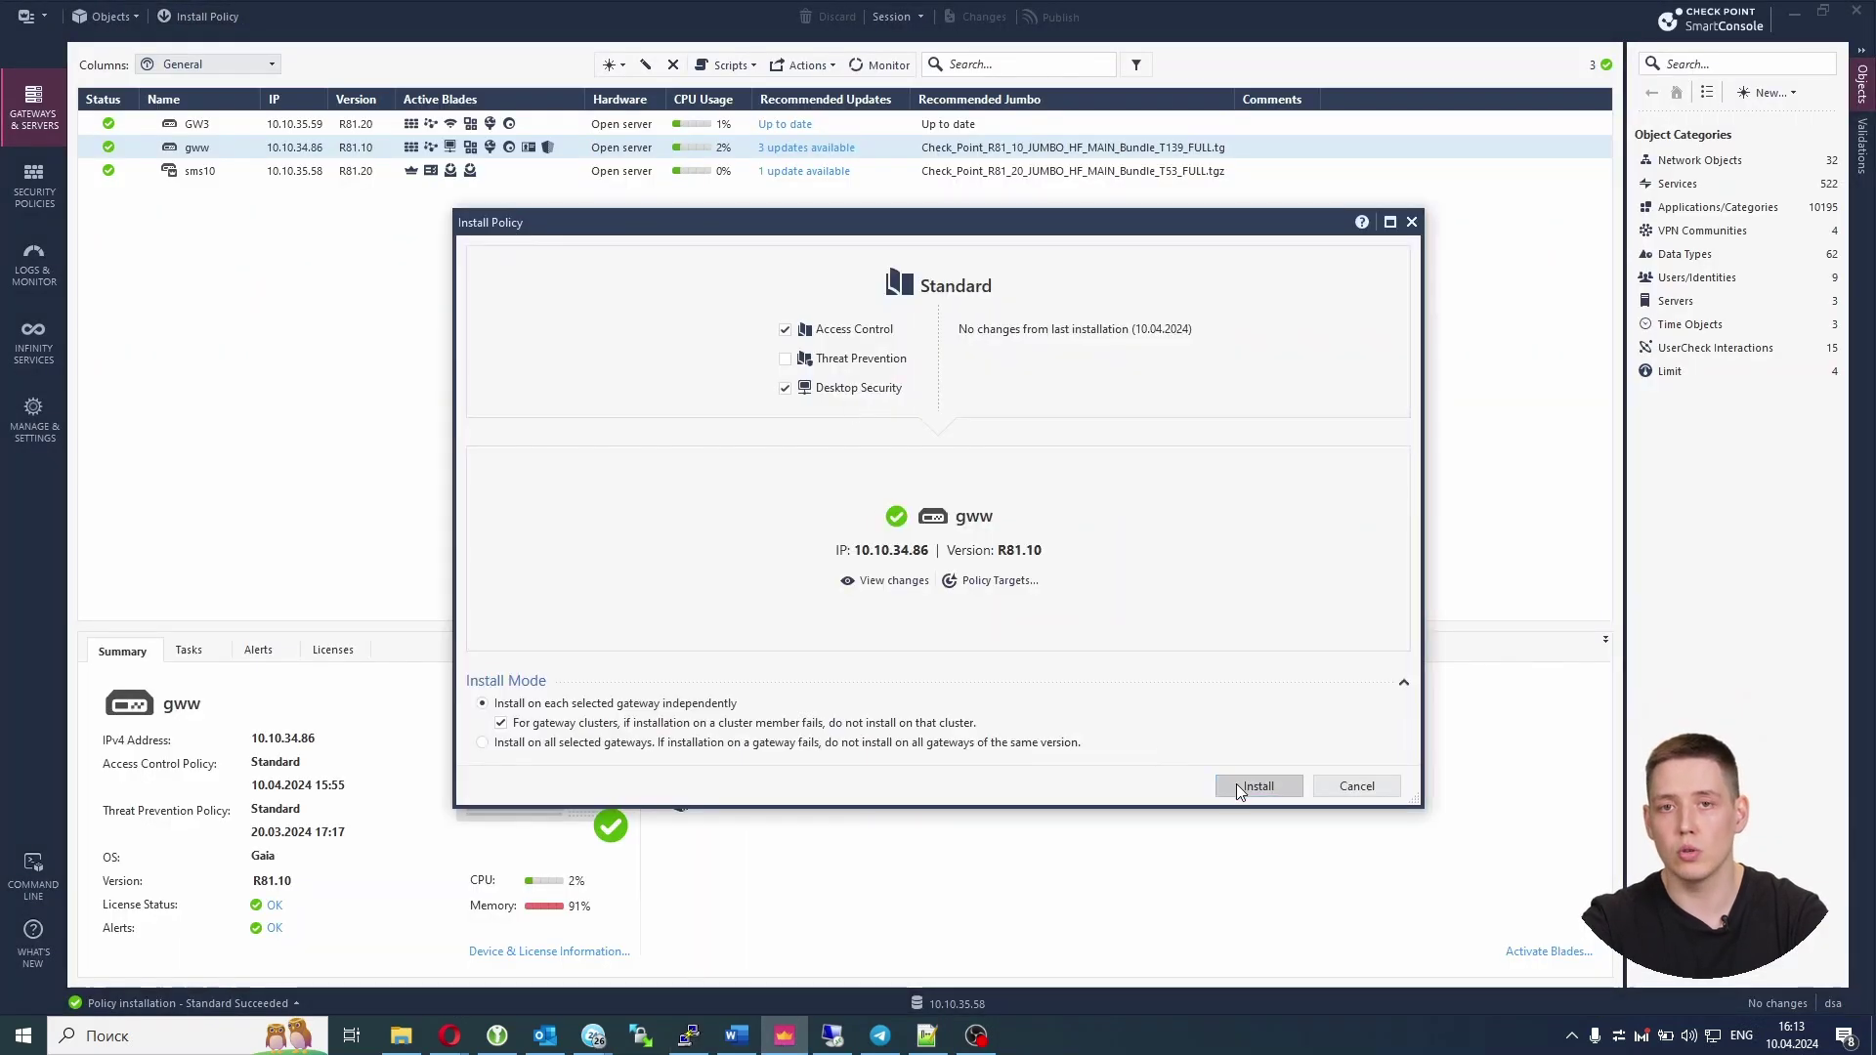
{"action": "left_click", "coordinate": [1239, 785]}
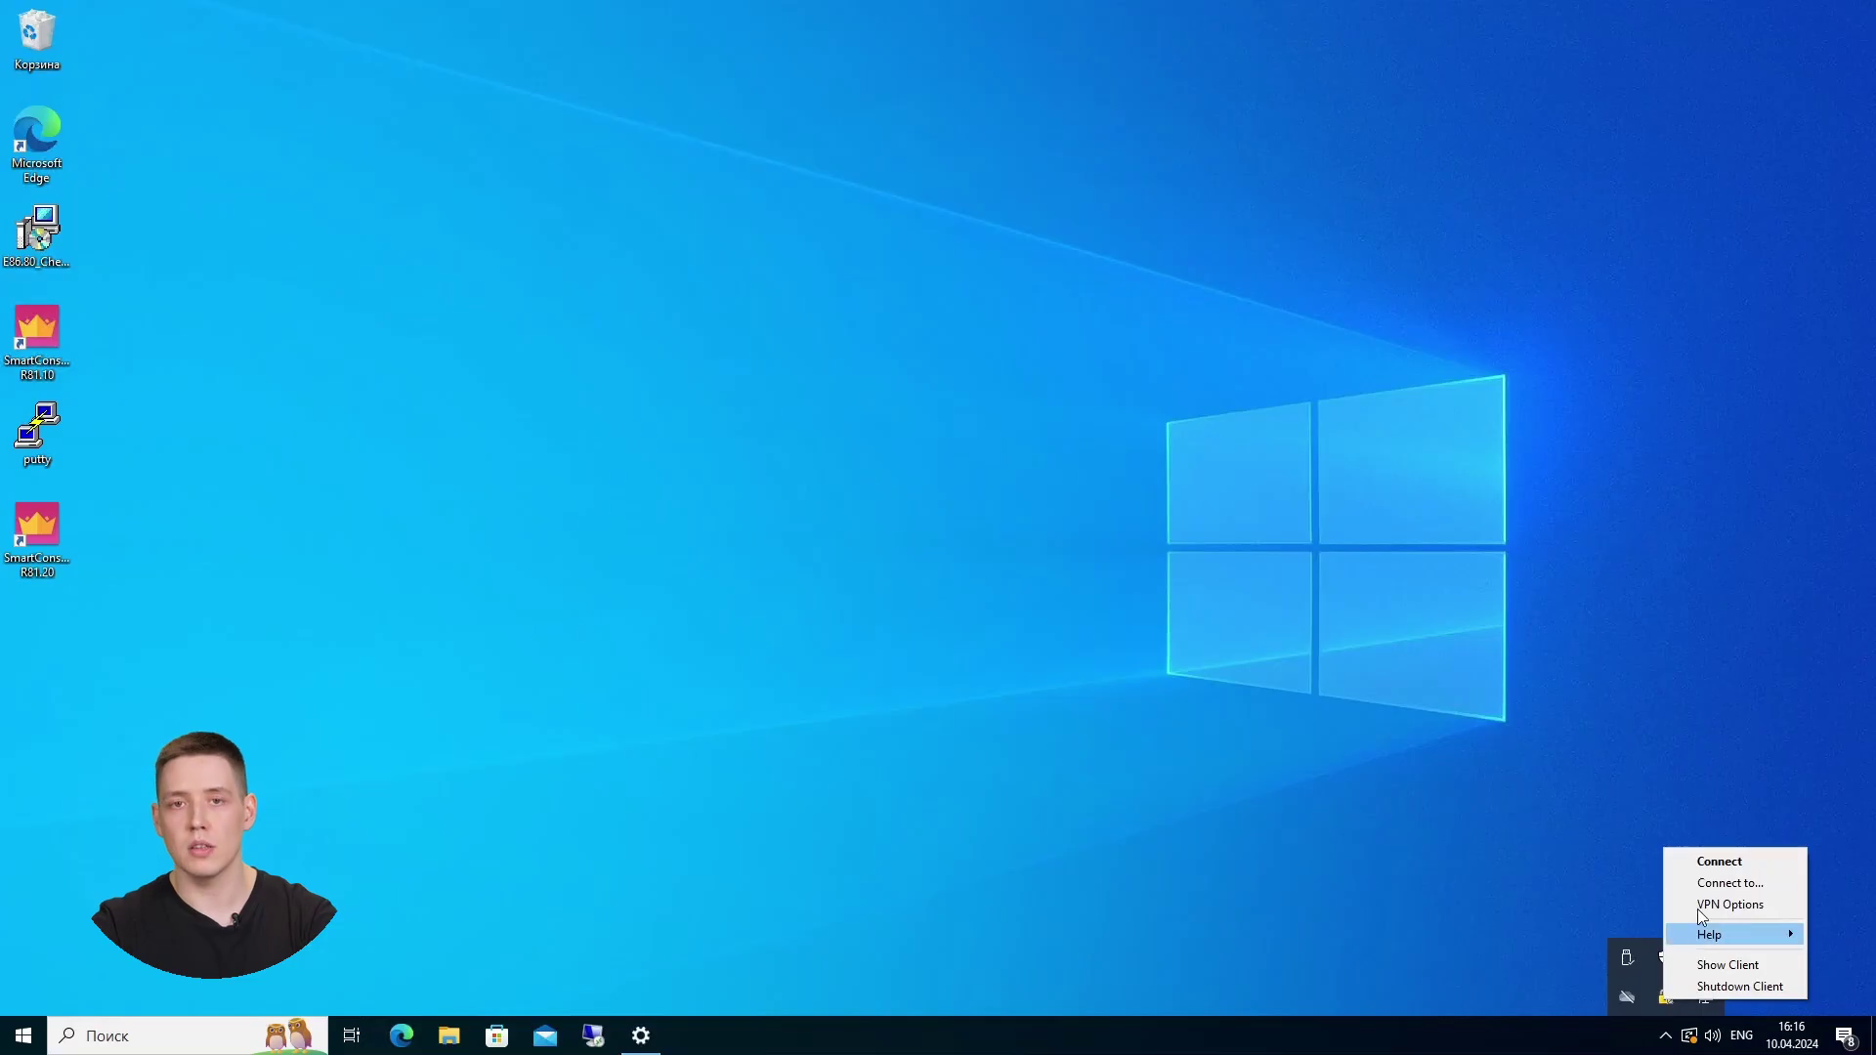
On the Windows test machine, connect the standalone Endpoint Security VPN client to site 10.10.34.86, entering the account password
{"action": "left_click", "coordinate": [1701, 881]}
{"action": "type", "text": "••"}
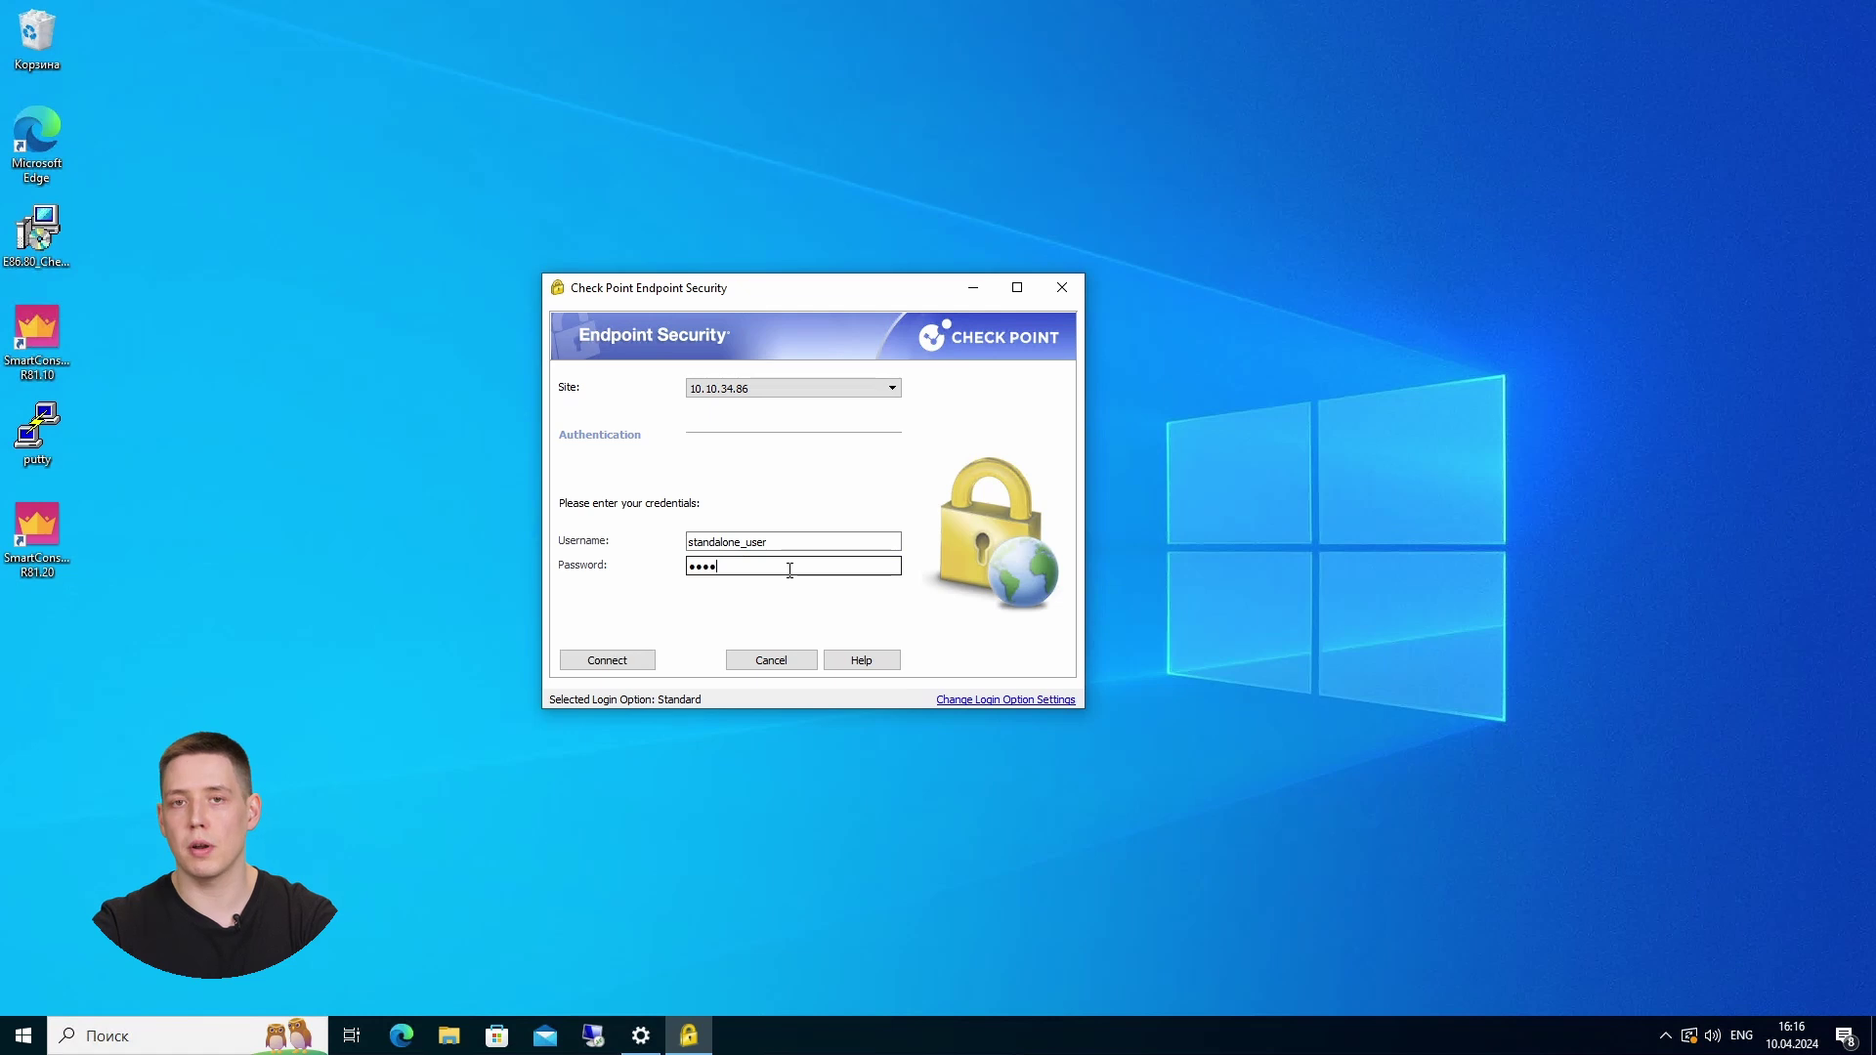
{"action": "key", "text": "Return"}
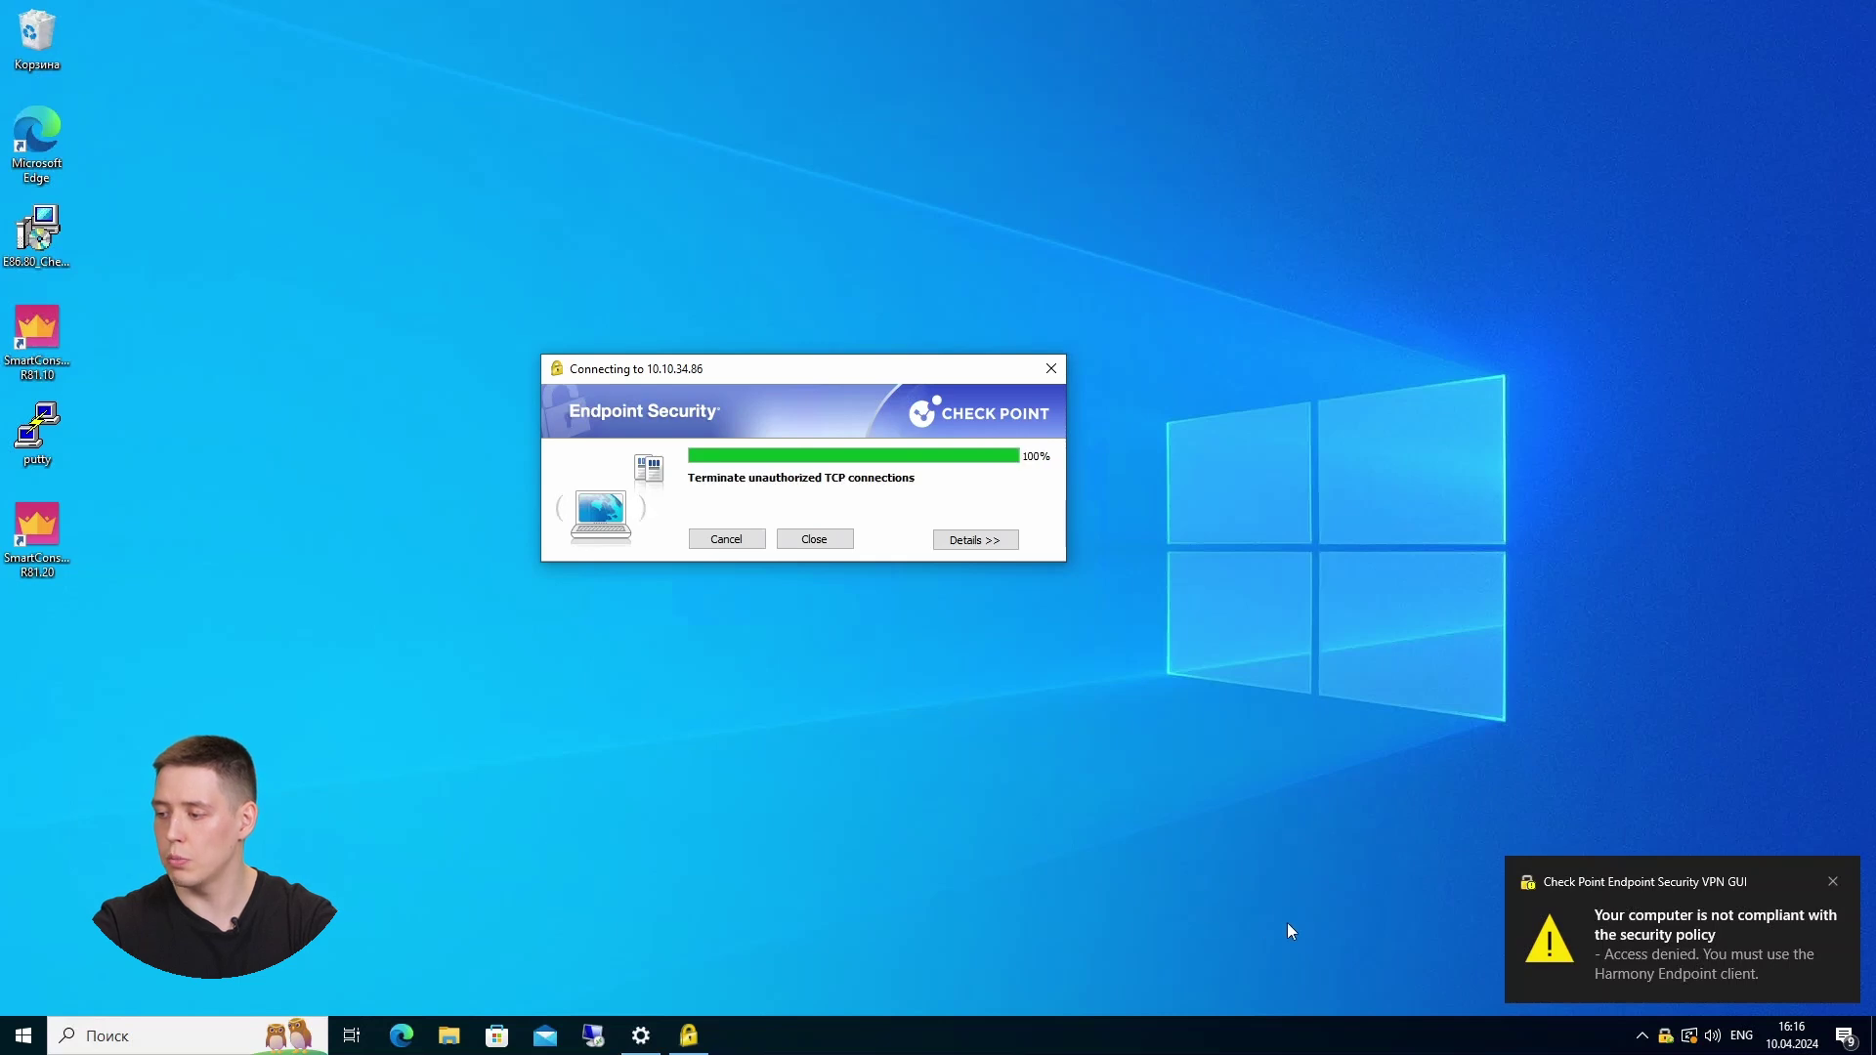
Dismiss the VPN client's notification and open its compliance alerts to examine the reported violations
{"action": "left_click", "coordinate": [1576, 983]}
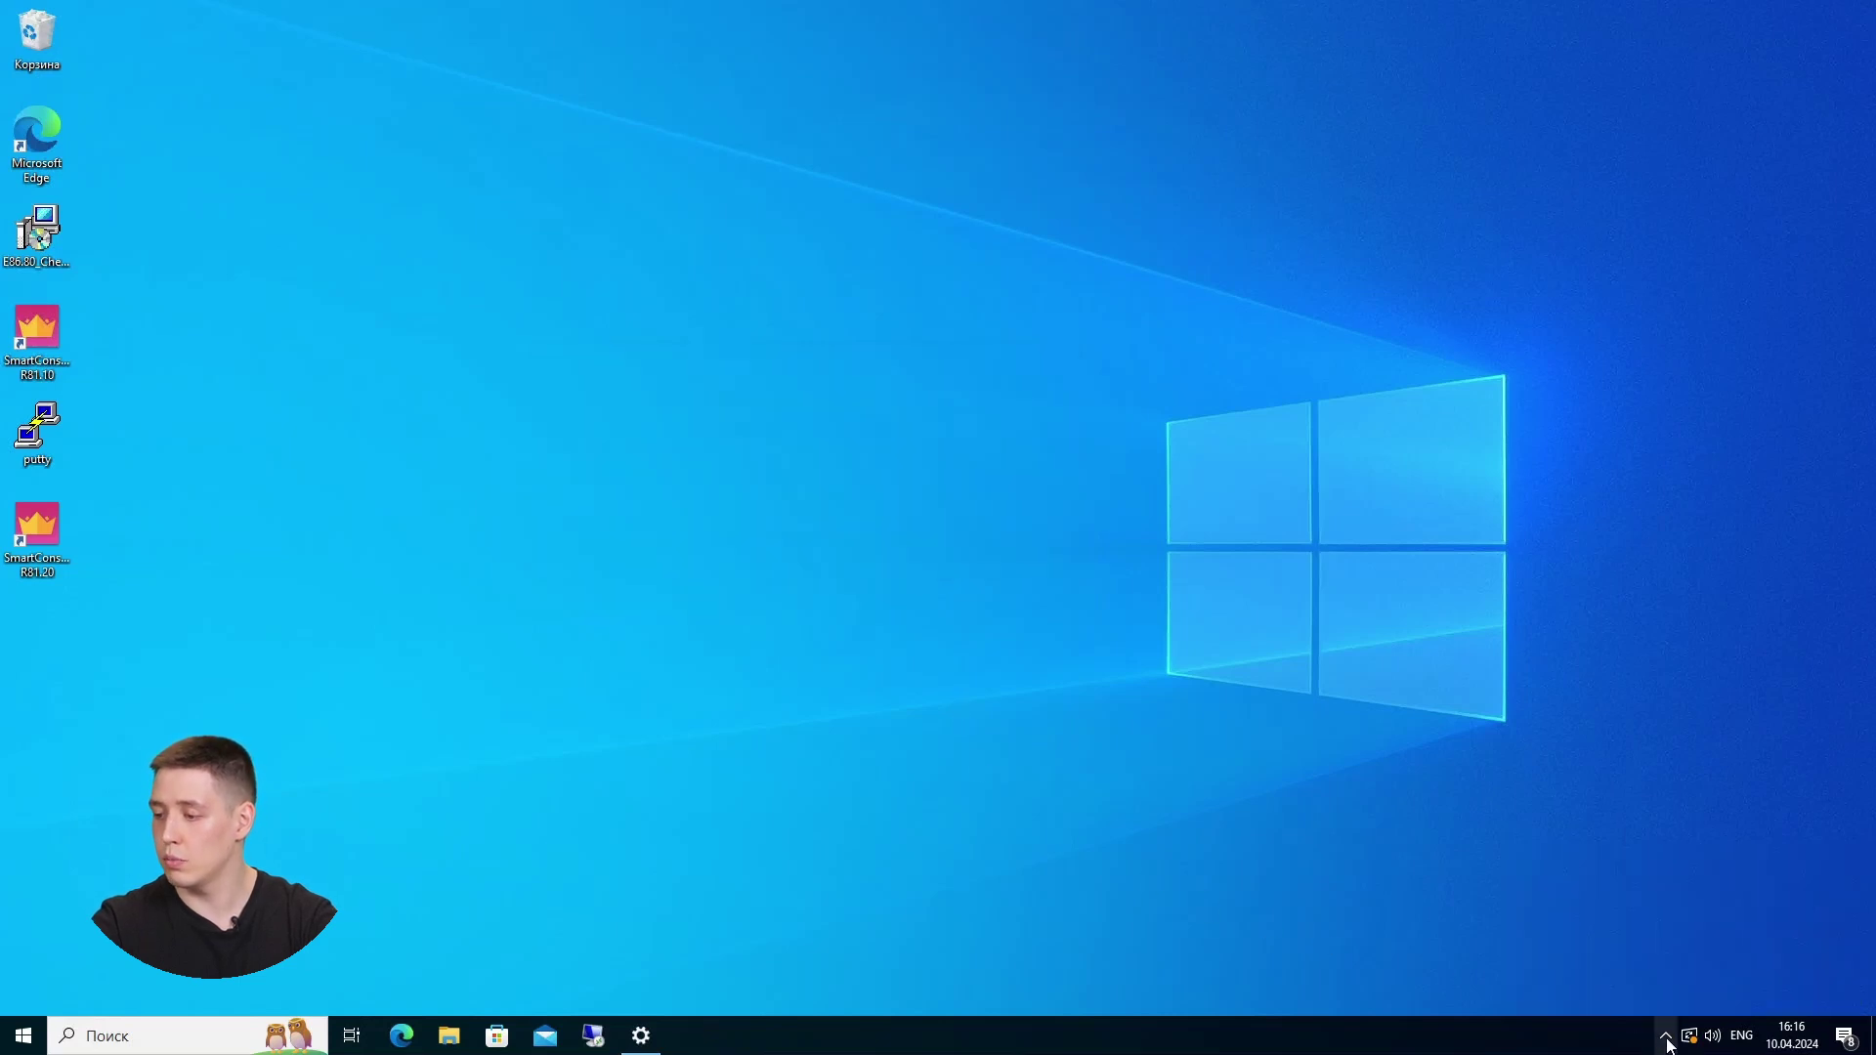
{"action": "left_click", "coordinate": [1665, 1036]}
{"action": "right_click", "coordinate": [1666, 998]}
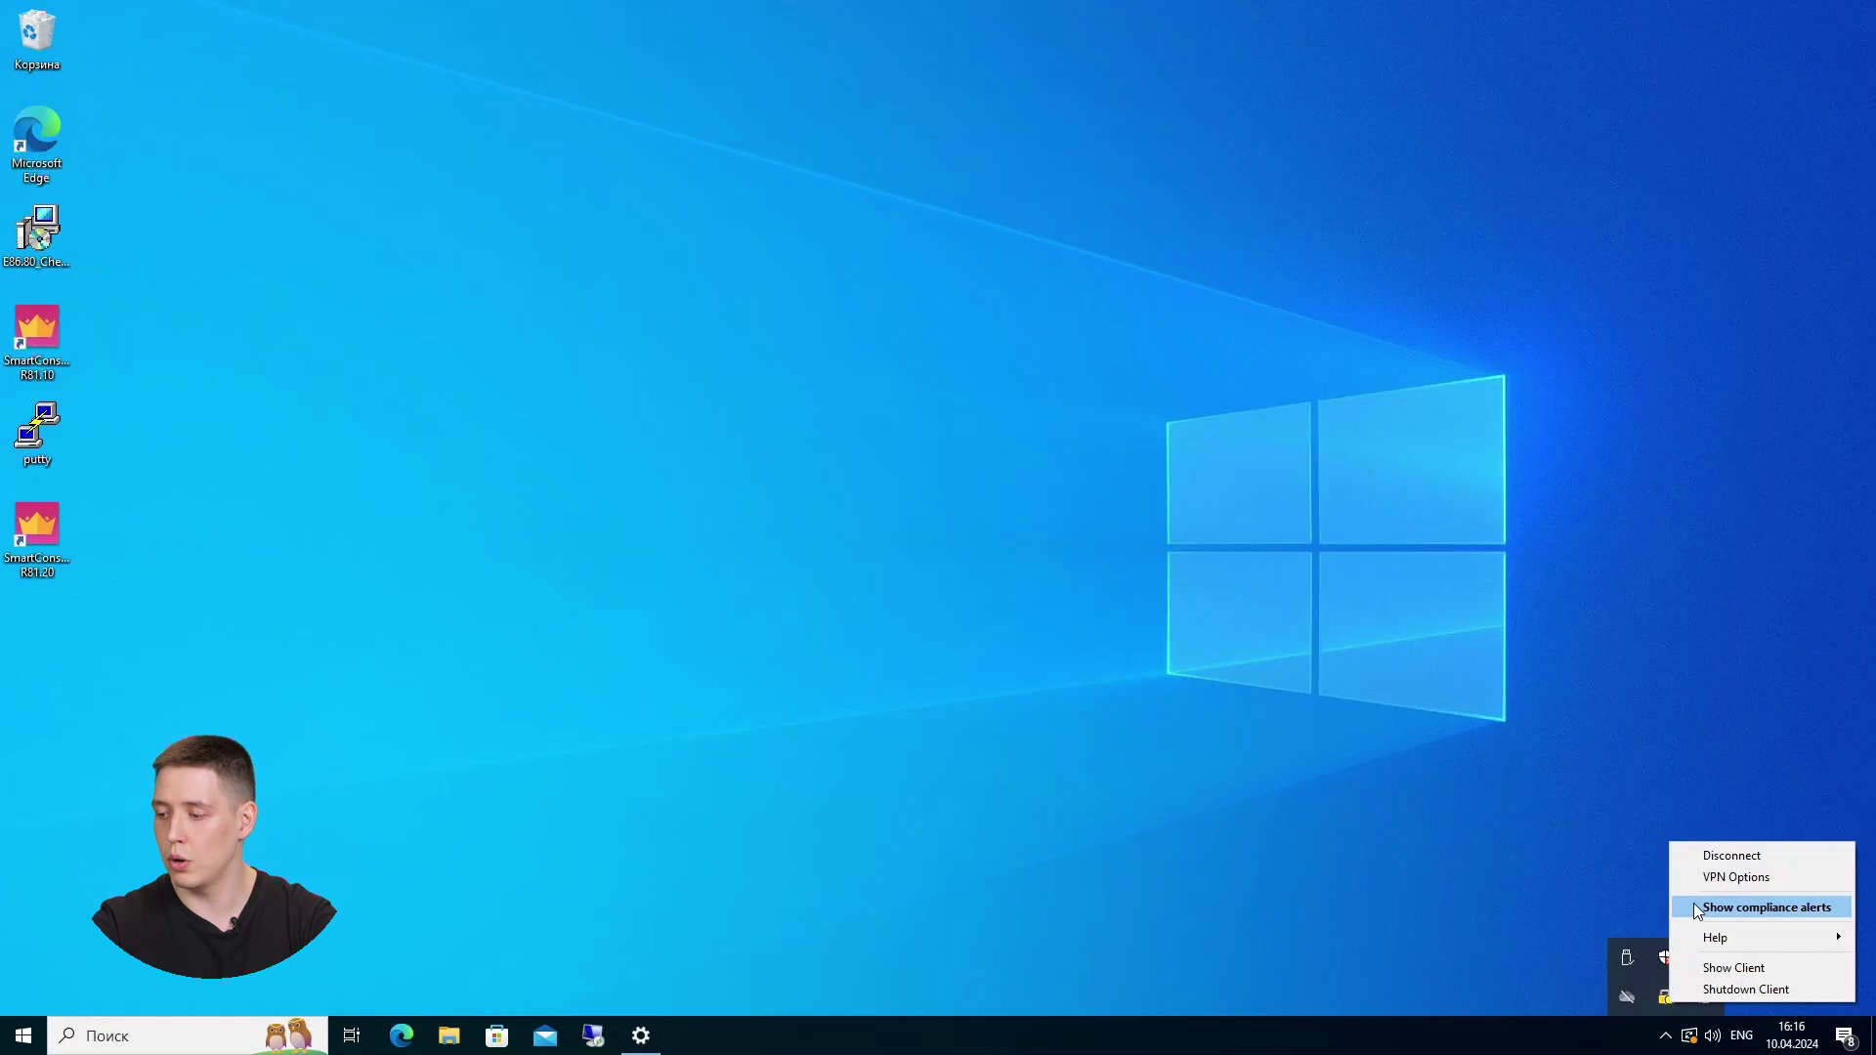
{"action": "left_click", "coordinate": [1694, 906]}
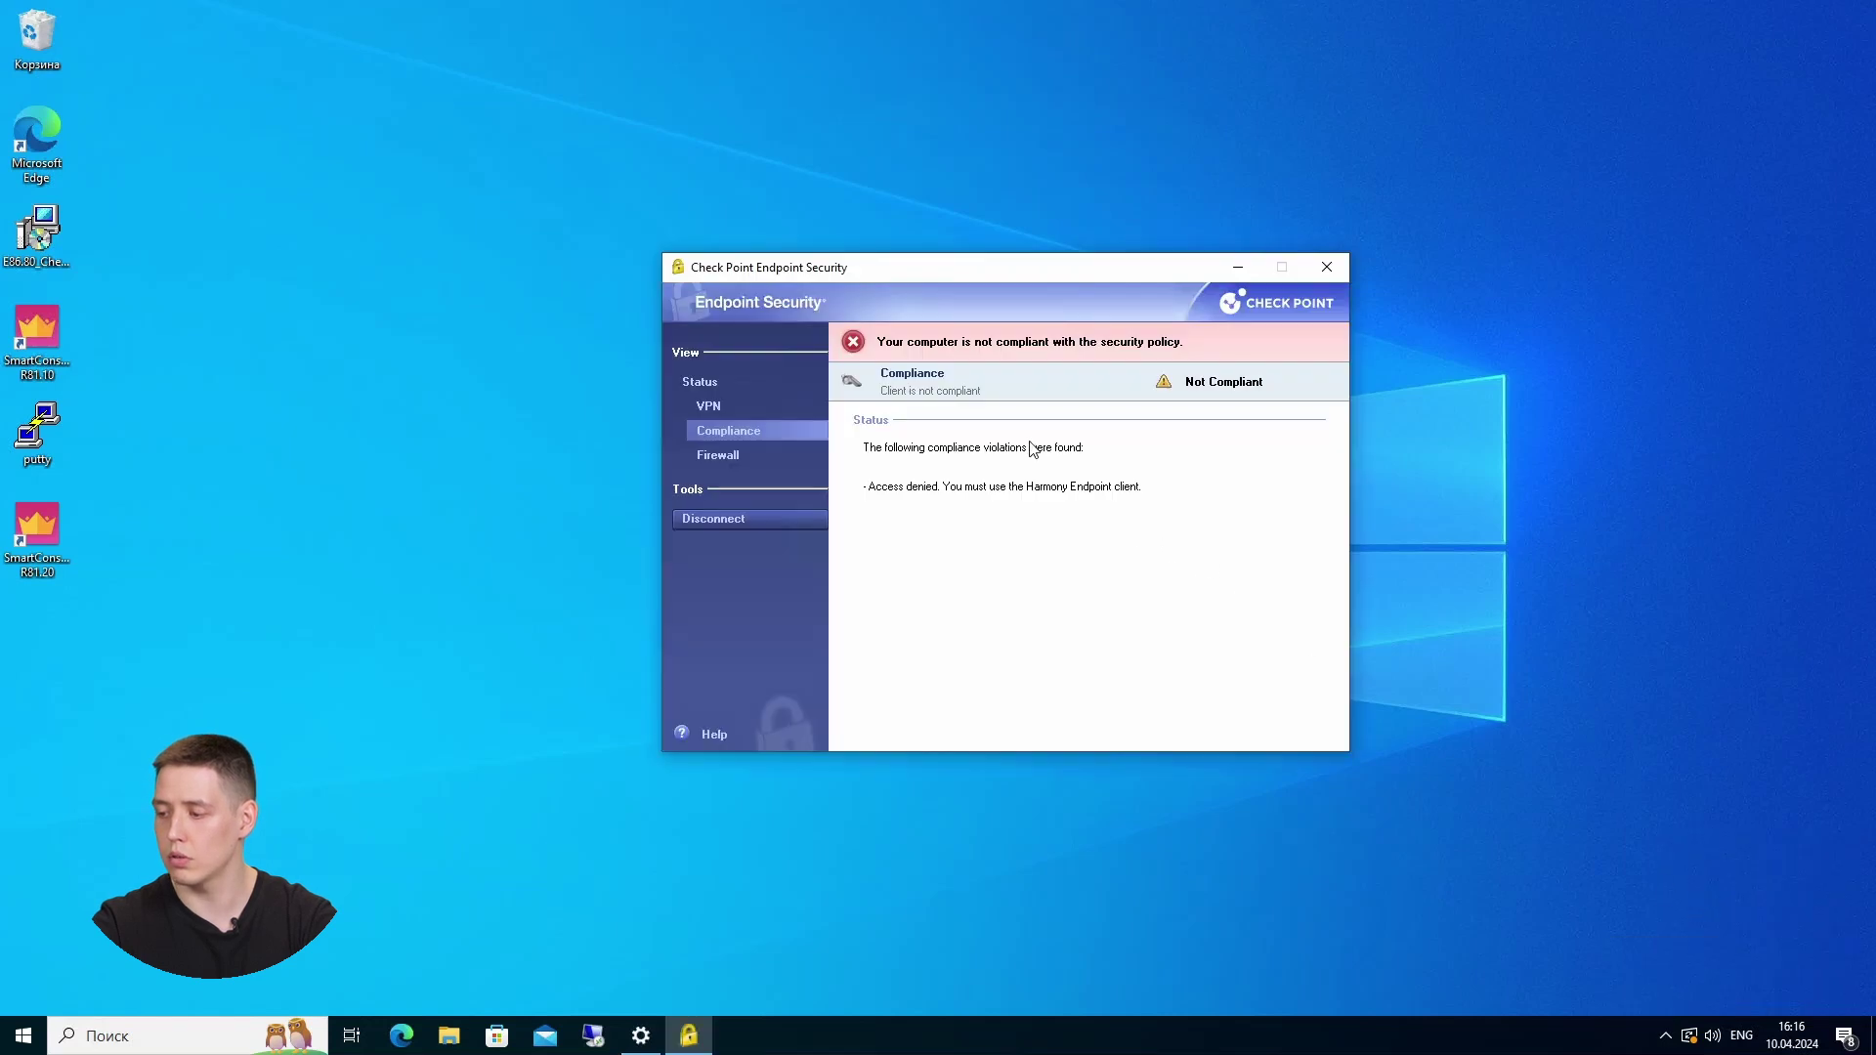
Check the client's VPN status and try to connect to site 10.10.34.86 again, entering the account password
{"action": "left_click", "coordinate": [760, 408]}
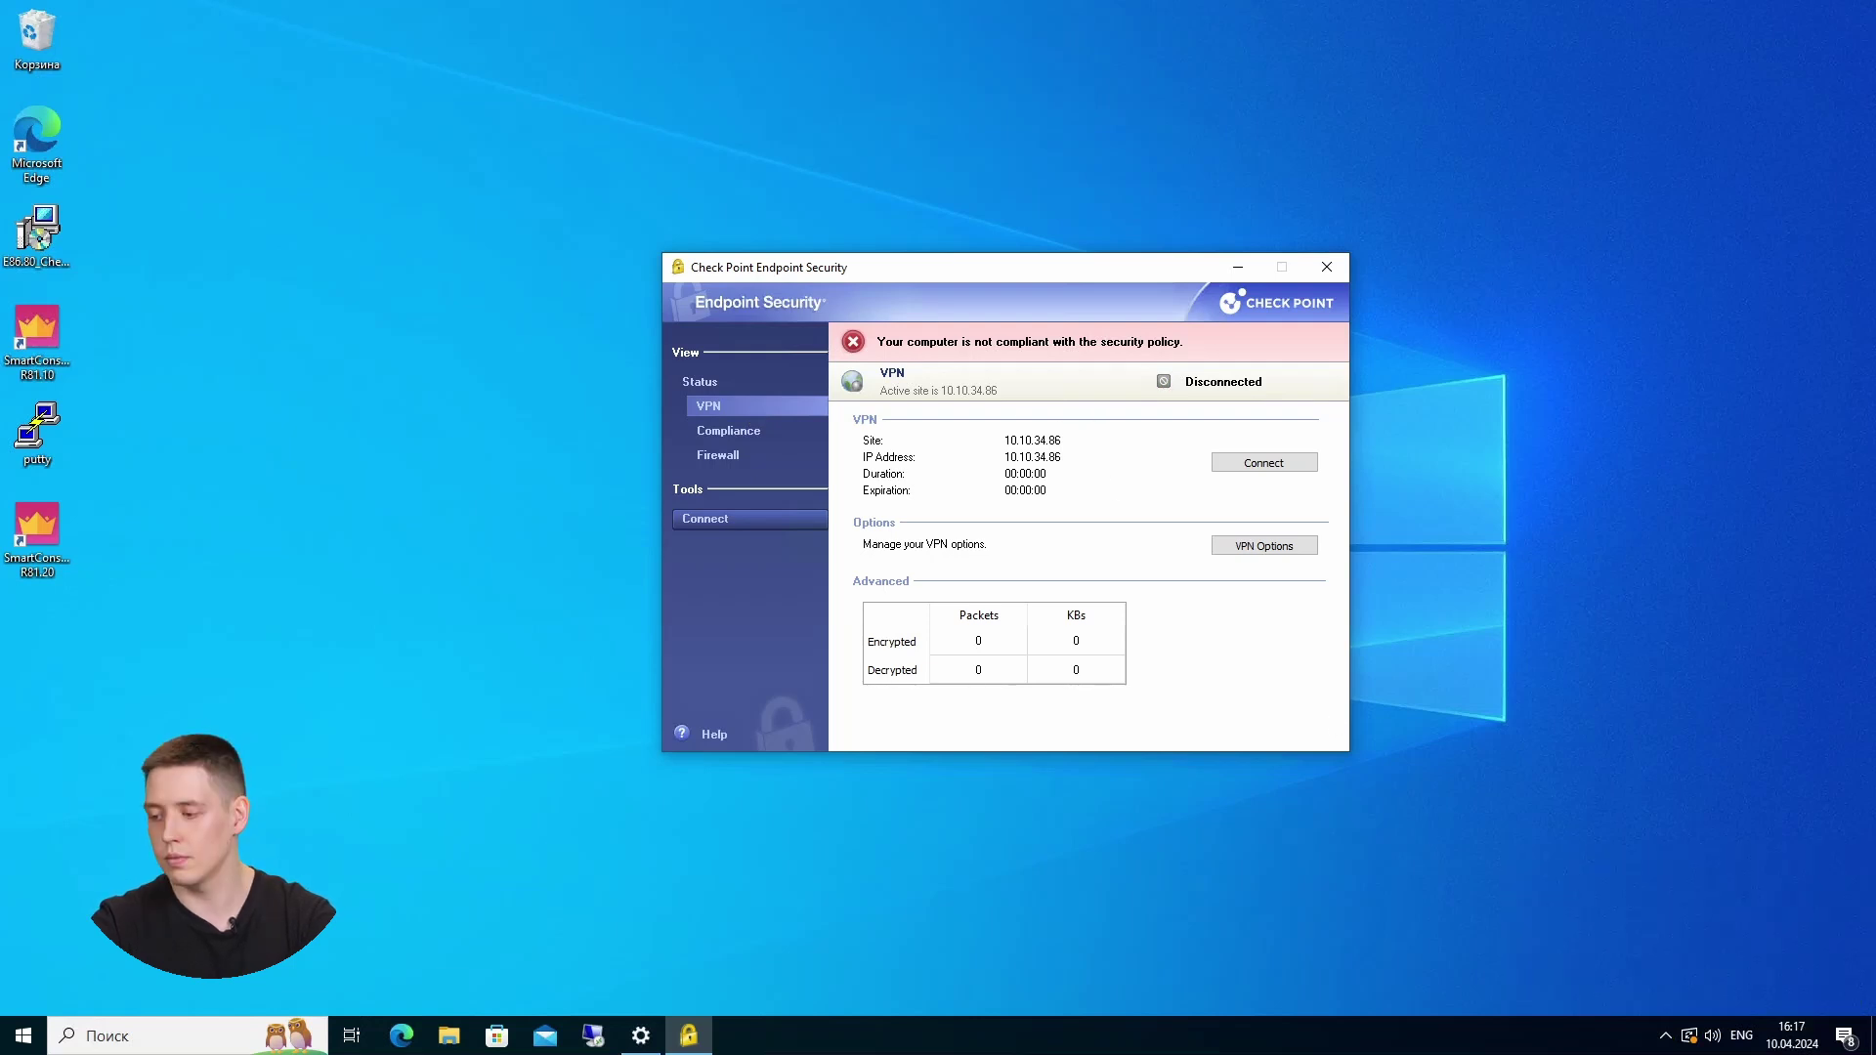
{"action": "left_click", "coordinate": [1264, 462]}
{"action": "left_click", "coordinate": [837, 559]}
{"action": "type", "text": "********"}
{"action": "key", "text": "Return"}
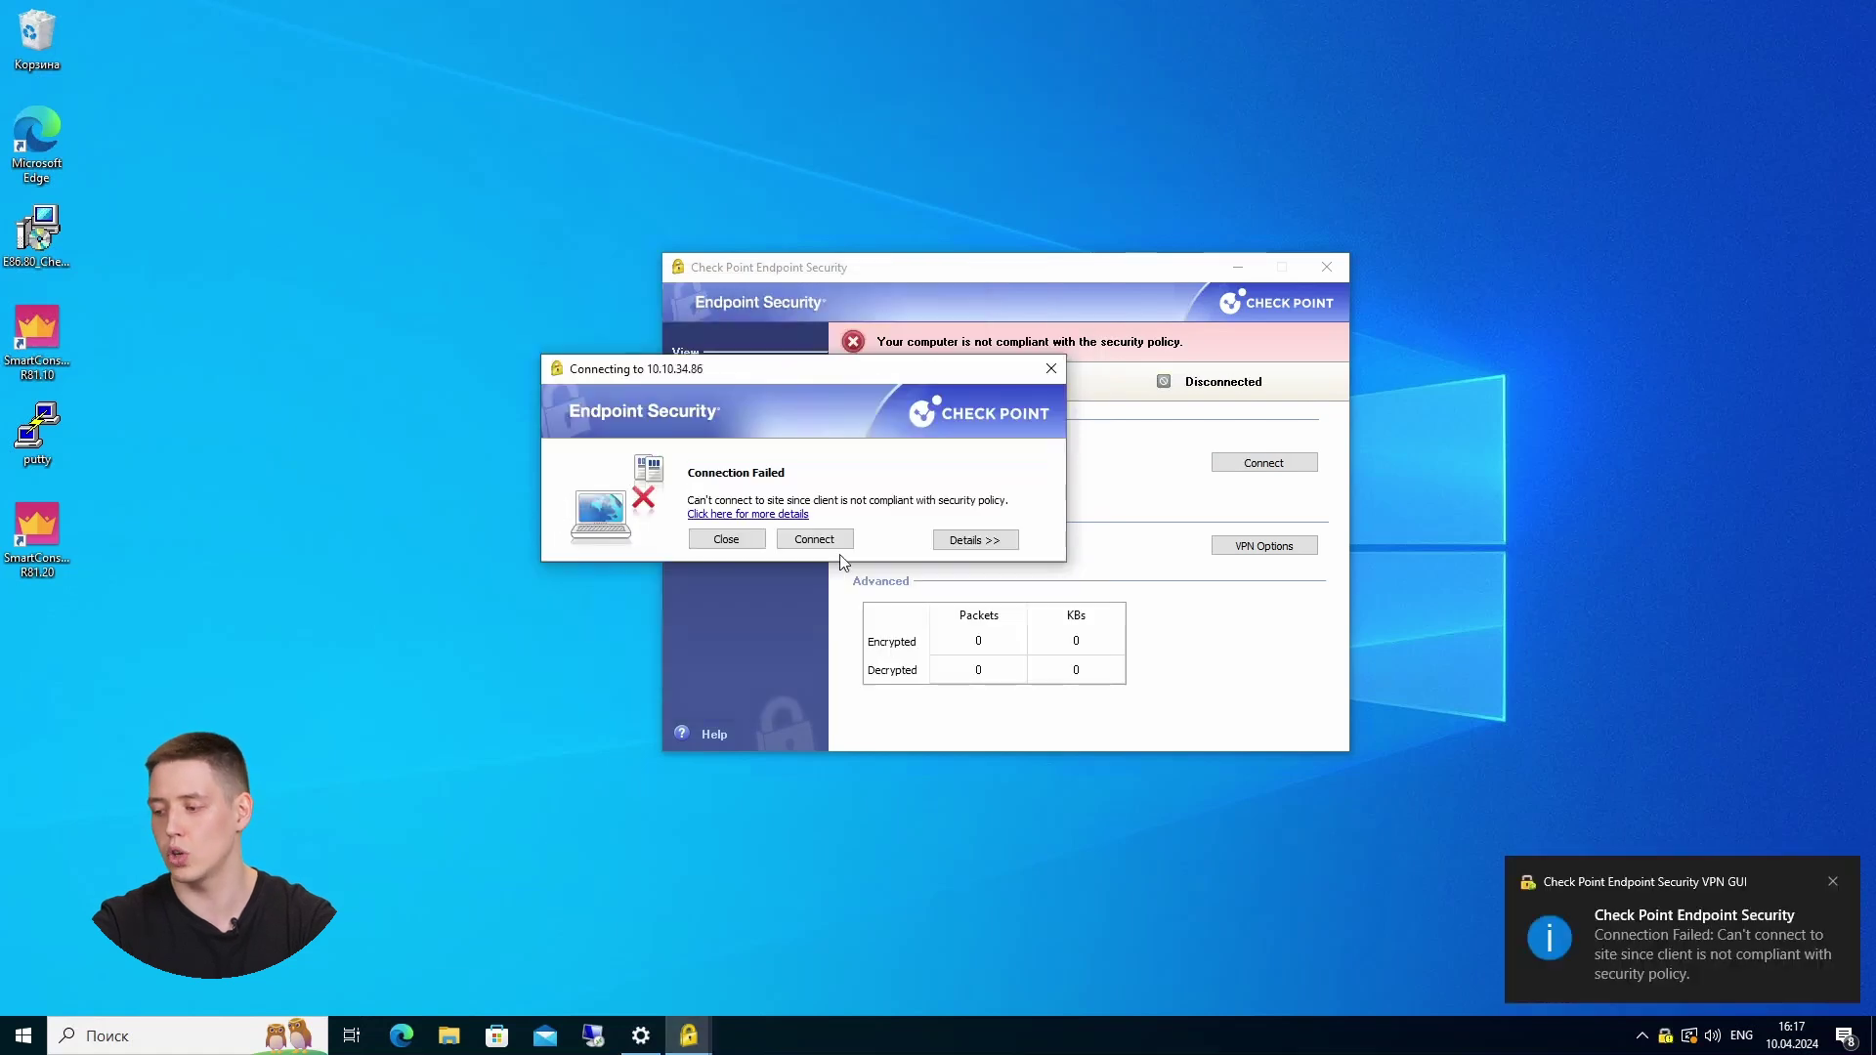